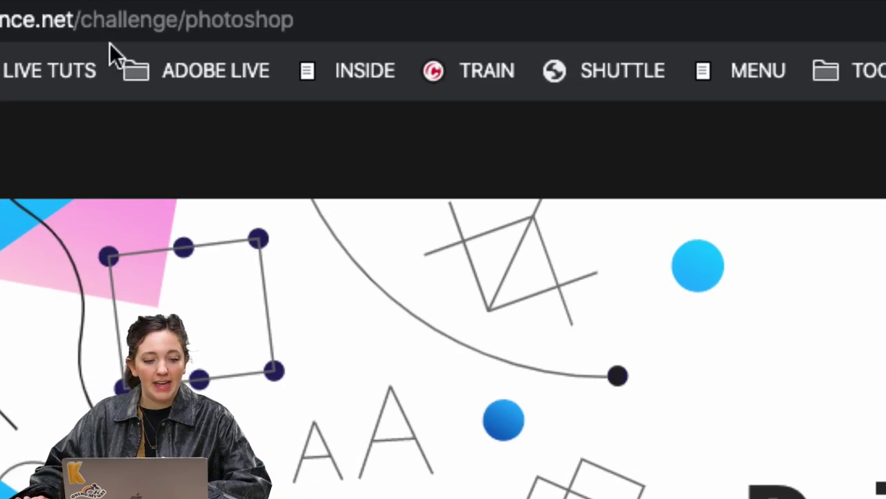
Open the Blend Modes challenge's starter files in a new tab.
scroll(241, 290, "down", 2)
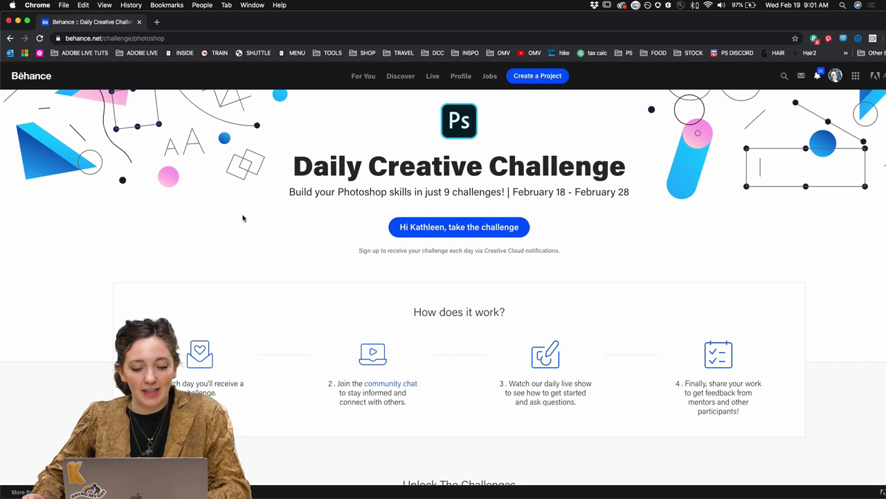
scroll(386, 204, "down", 1)
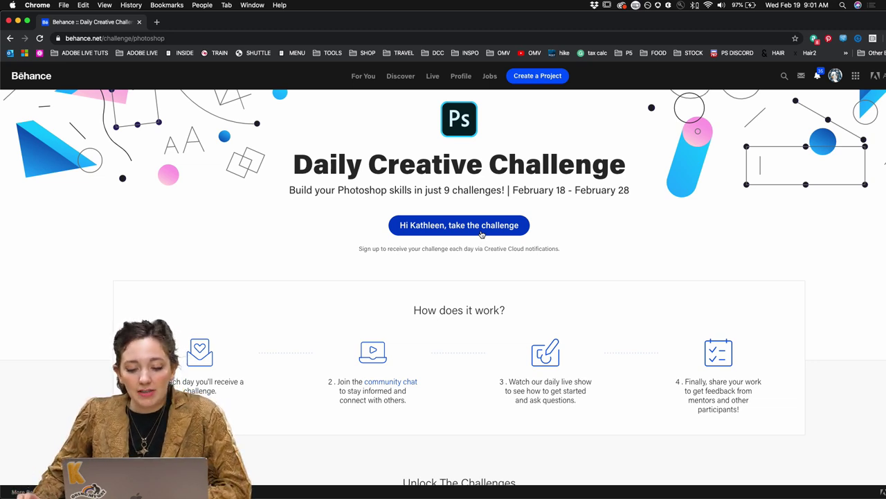
scroll(488, 249, "down", 10)
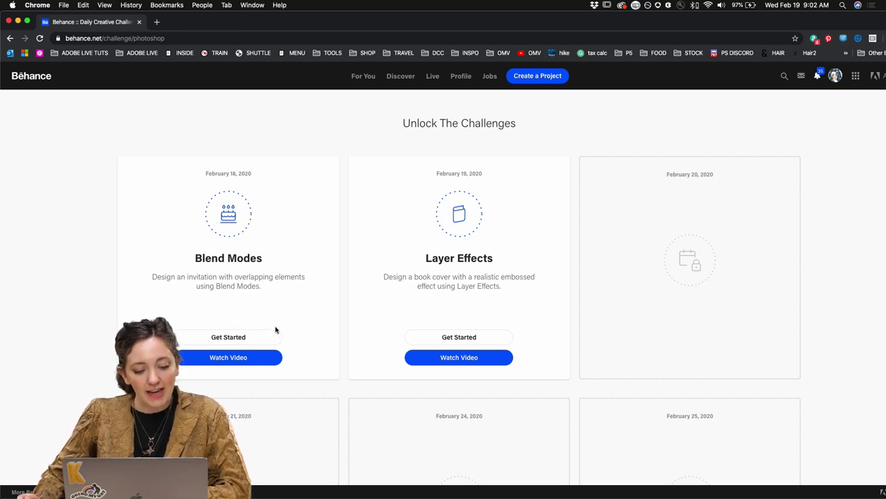
left_click(255, 338)
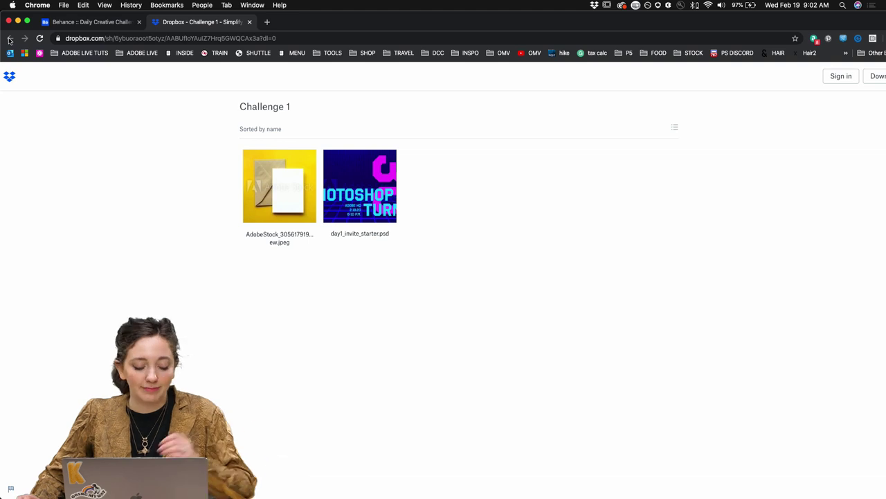
Return to the Behance challenge page and advance the Explore Past Challenges carousel.
left_click(97, 22)
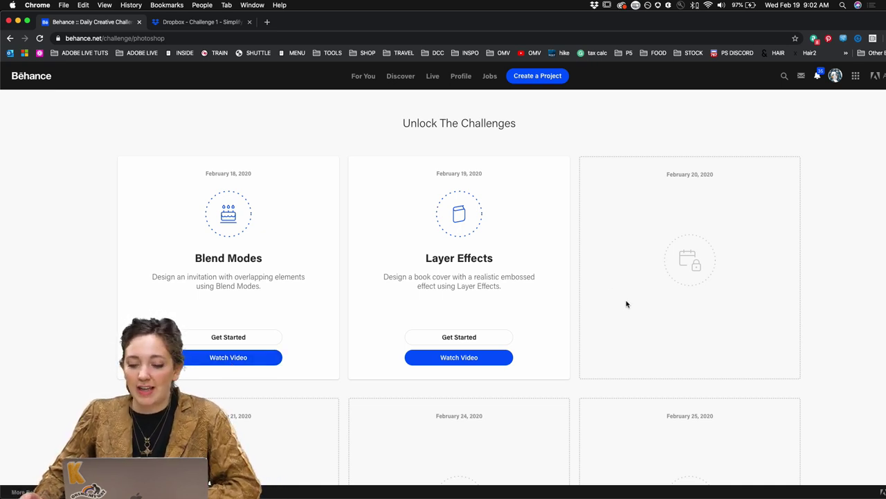
scroll(627, 304, "down", 15)
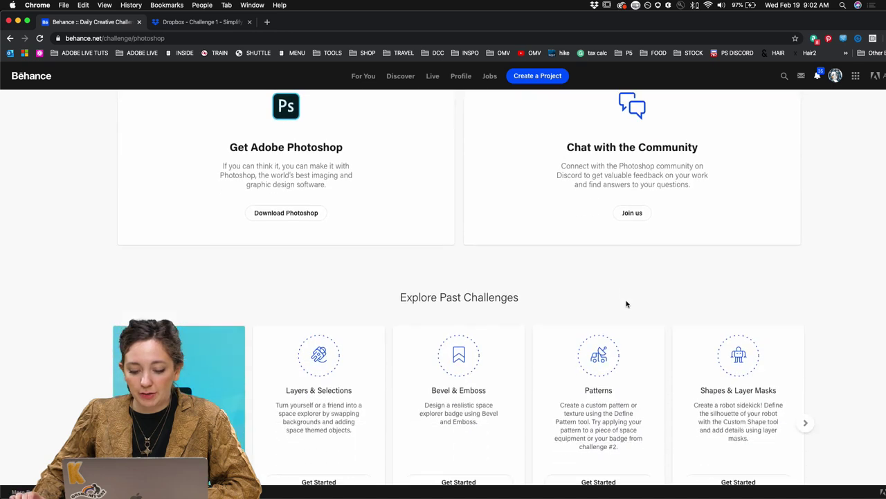
scroll(627, 304, "down", 3)
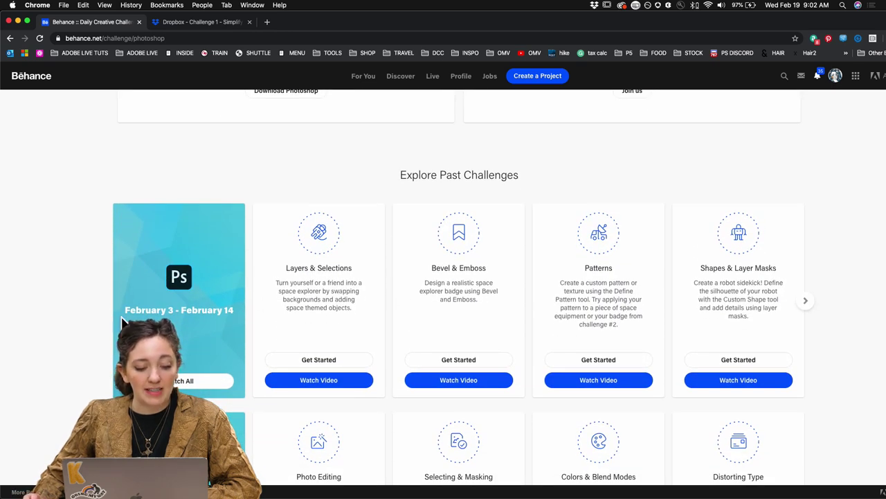
scroll(122, 322, "down", 1)
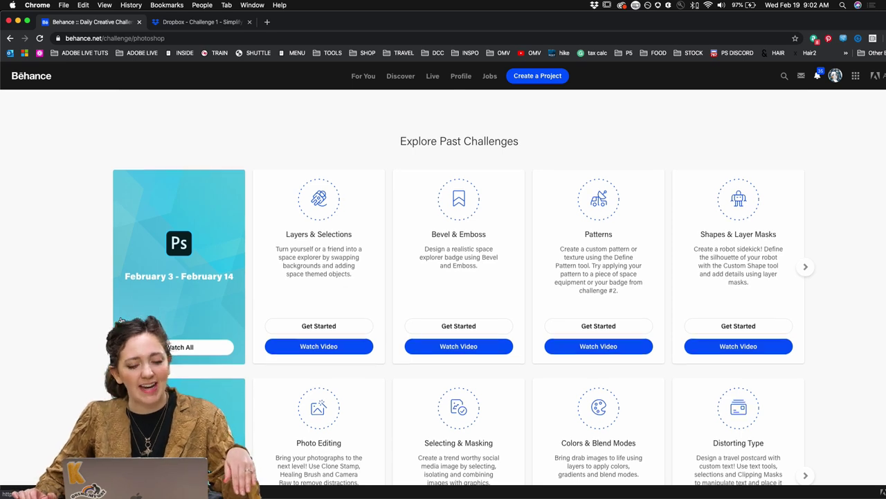
scroll(121, 319, "down", 1)
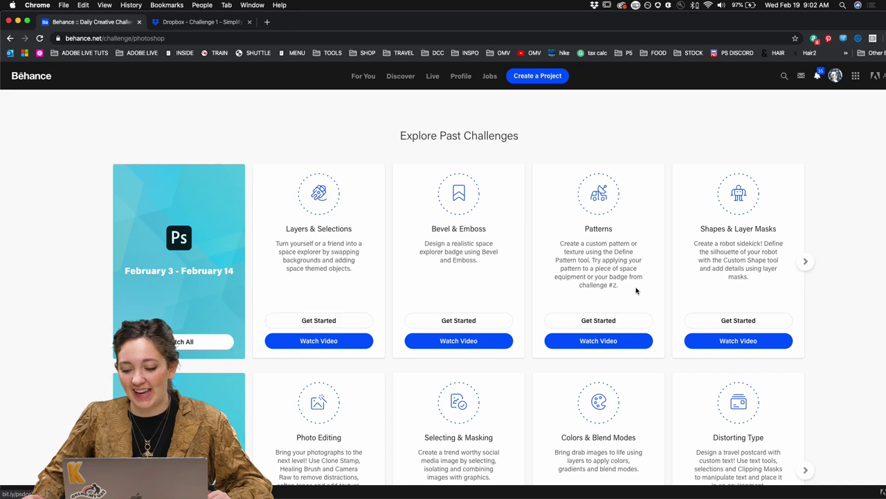
left_click(807, 263)
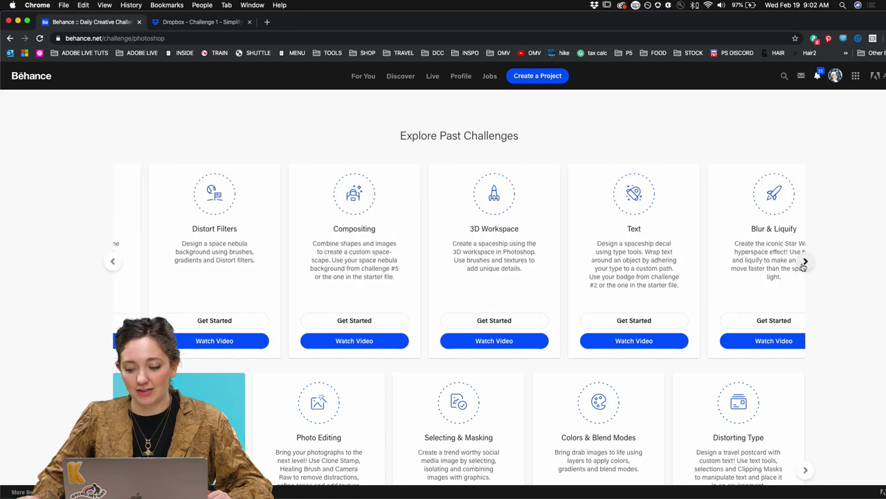
Scroll through the February 18–28 challenge dates and its four how-it-works steps.
scroll(803, 266, "down", 3)
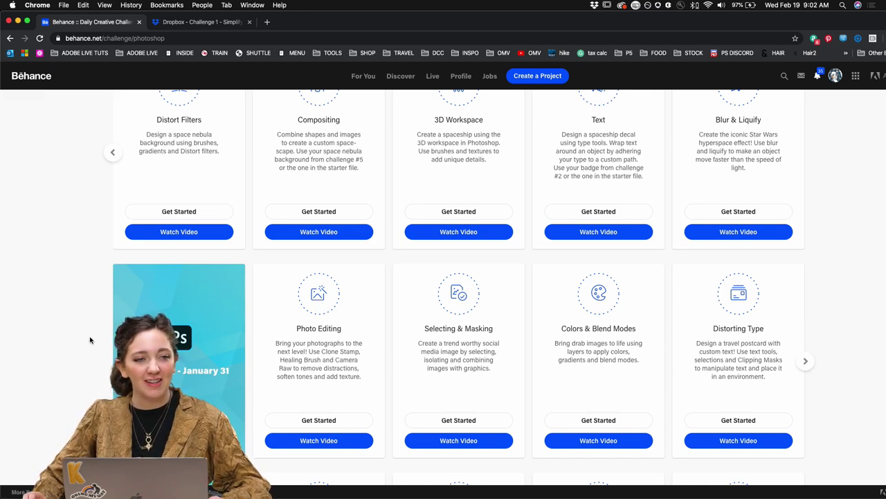
scroll(131, 292, "down", 15)
scroll(131, 293, "up", 10)
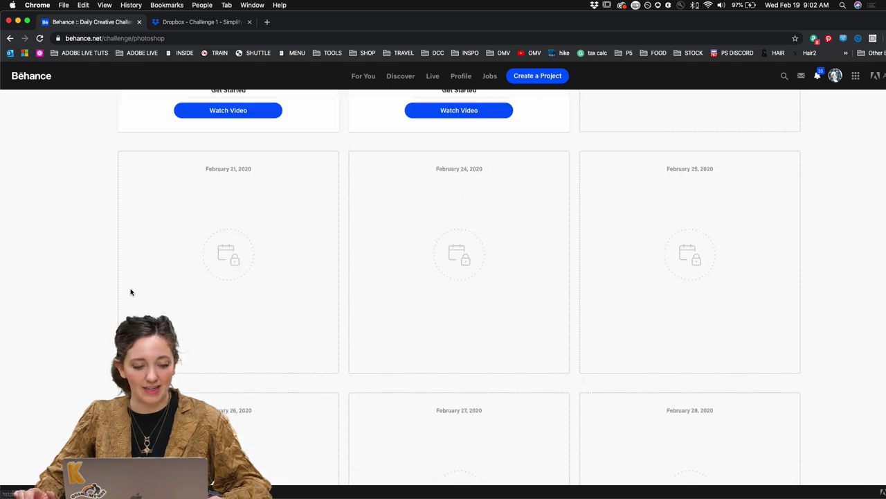
scroll(130, 293, "up", 2)
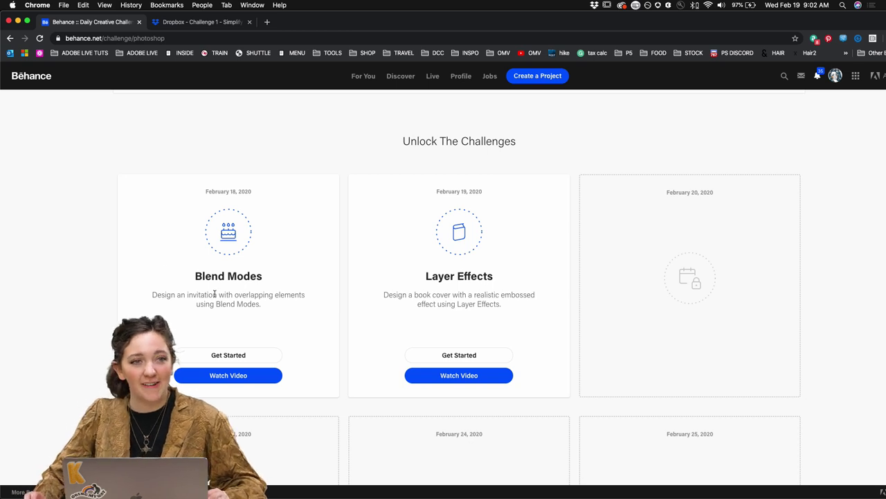
scroll(562, 316, "down", 1)
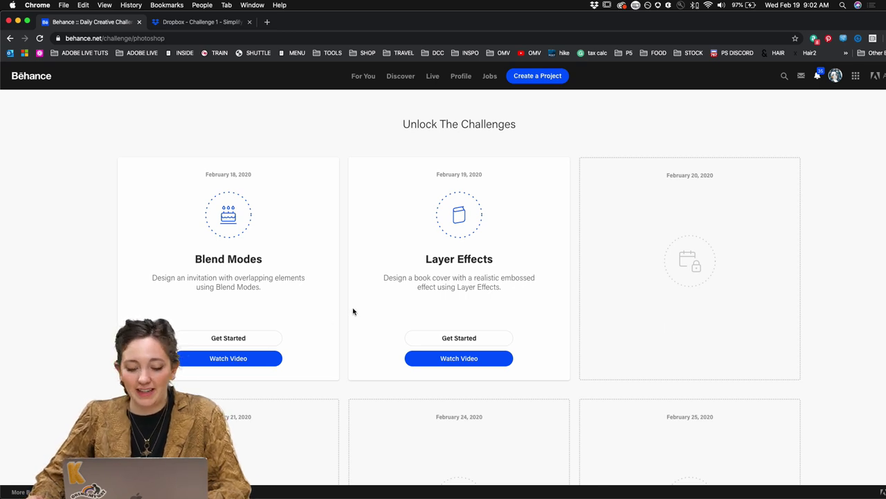
scroll(371, 401, "down", 5)
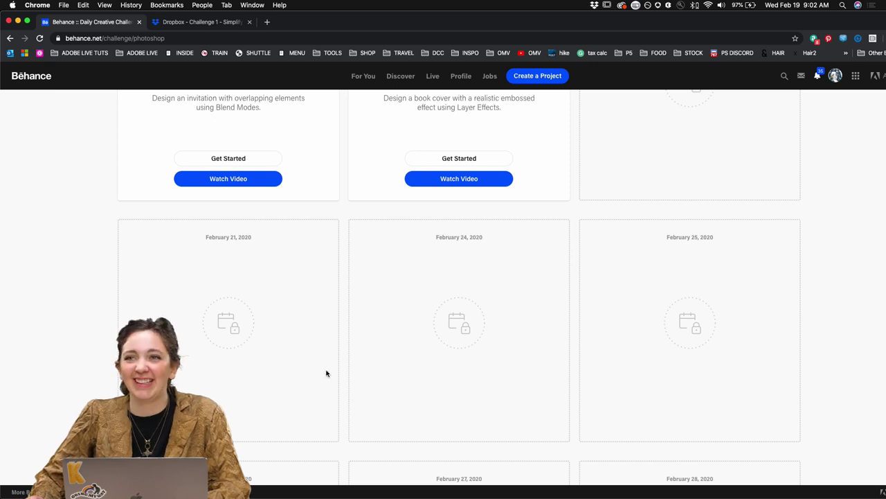
scroll(459, 277, "up", 10)
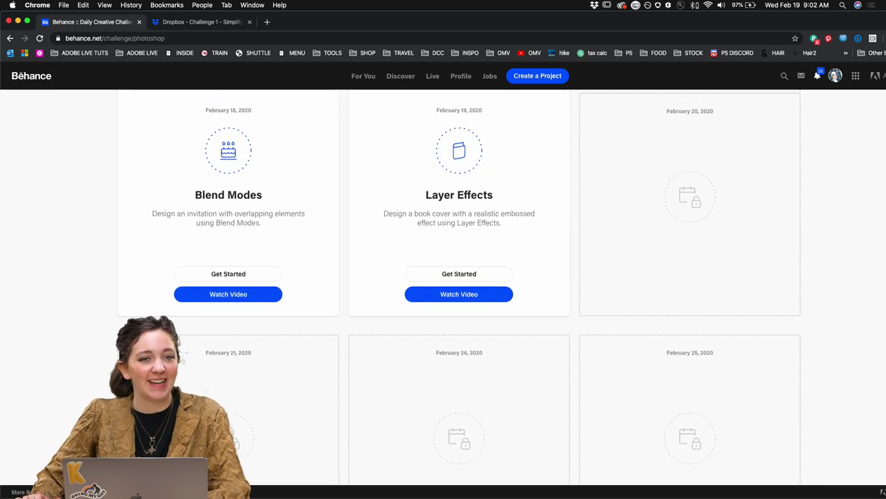
scroll(459, 277, "up", 5)
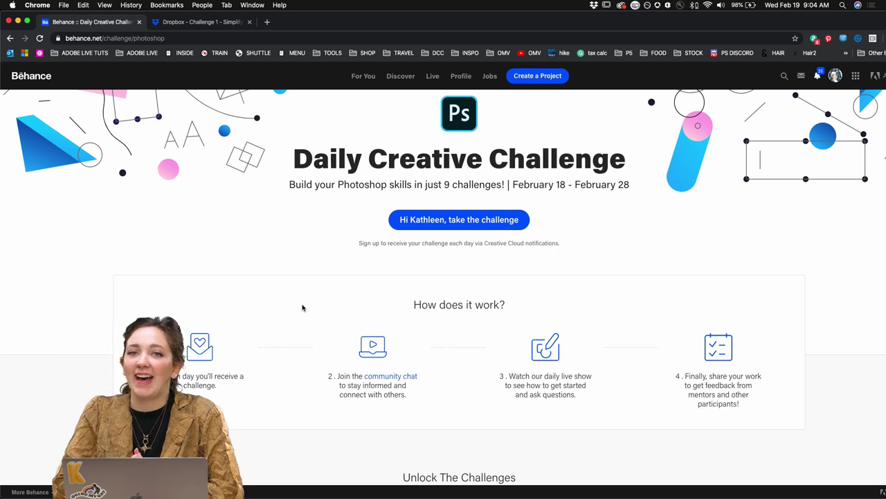
scroll(316, 340, "down", 2)
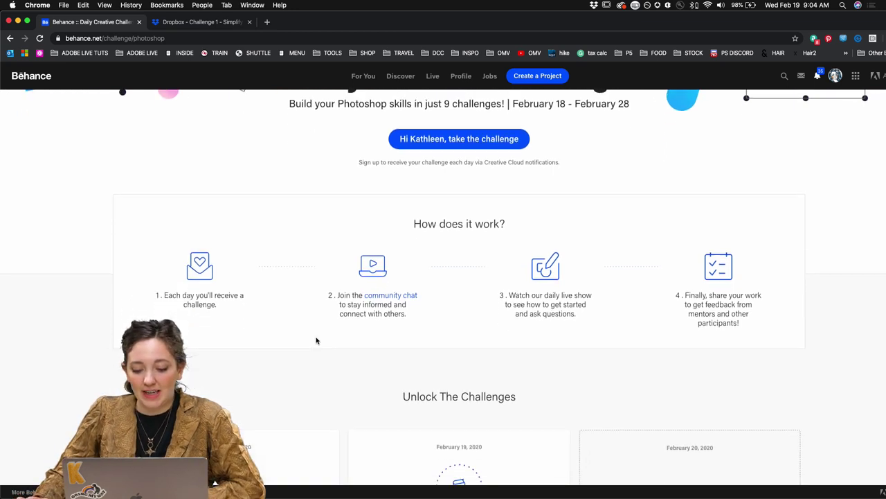
mouse_move(349, 486)
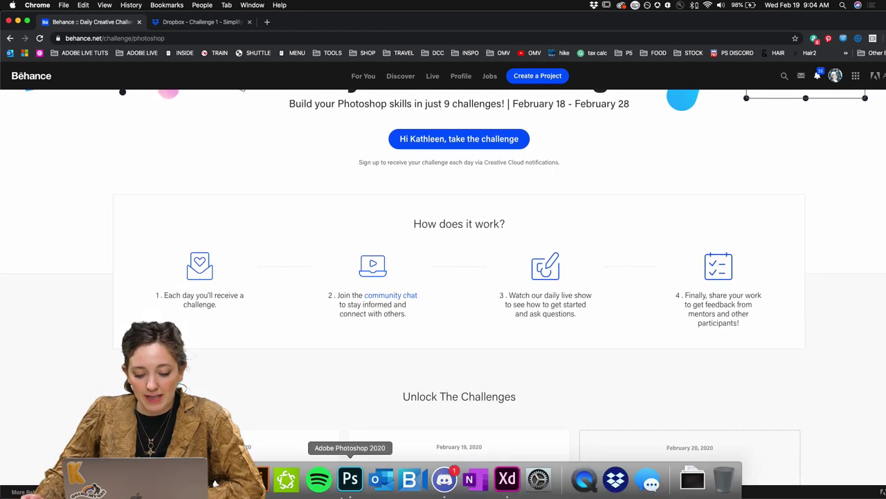
Switch to Photoshop and zoom out to see both mockup artboards.
left_click(345, 492)
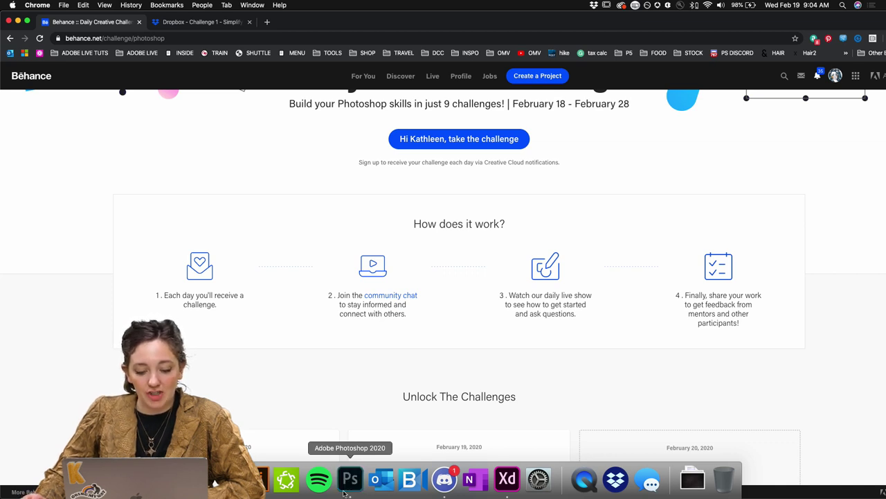
key("super+minus")
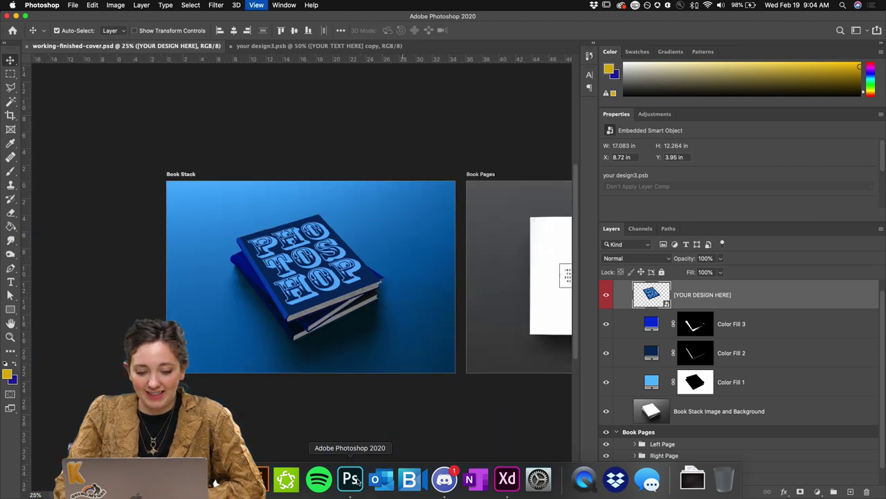
scroll(392, 418, "right", 5)
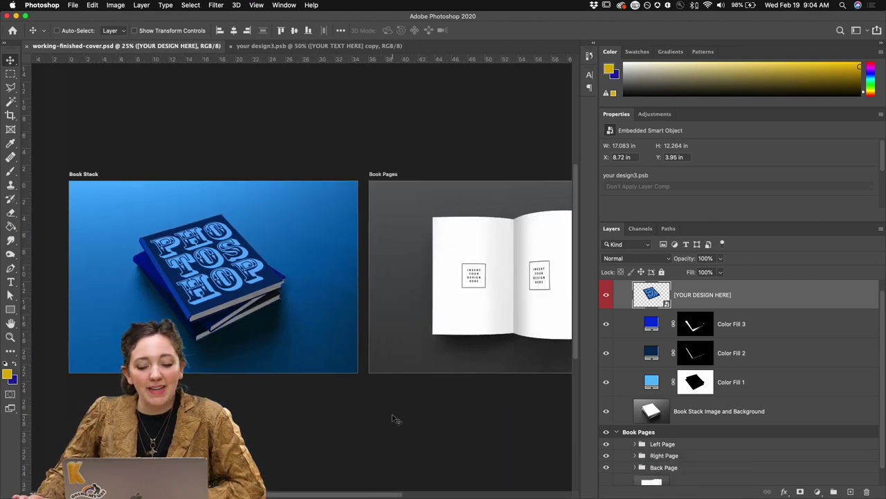
Browse the Photo, Print, Art & Illustration and Web new-document presets, then close without creating one.
left_click(72, 6)
left_click(82, 18)
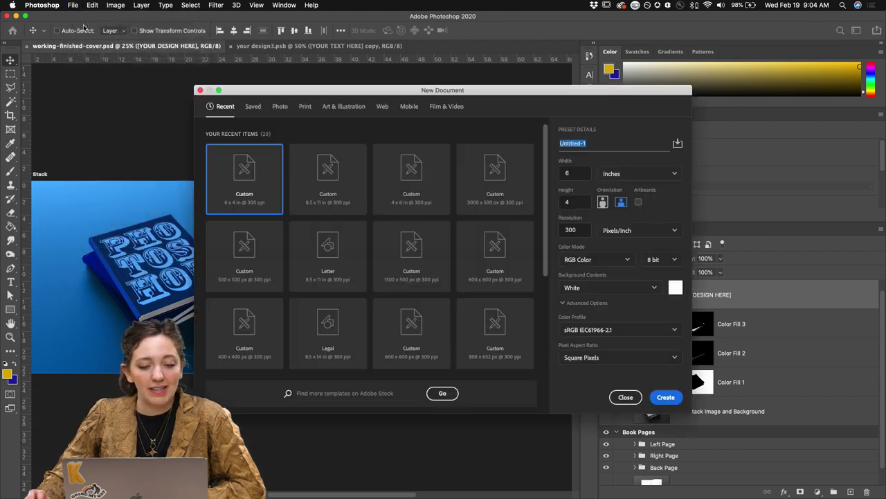
left_click(279, 107)
left_click(306, 108)
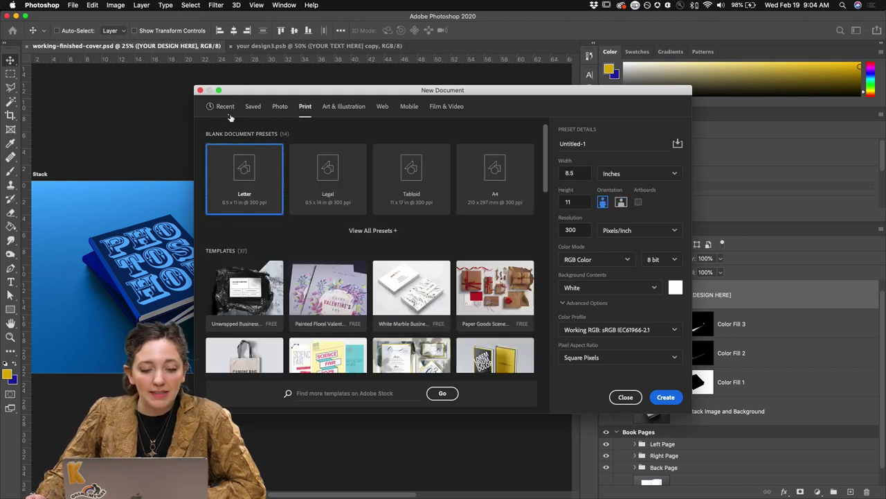
left_click(331, 108)
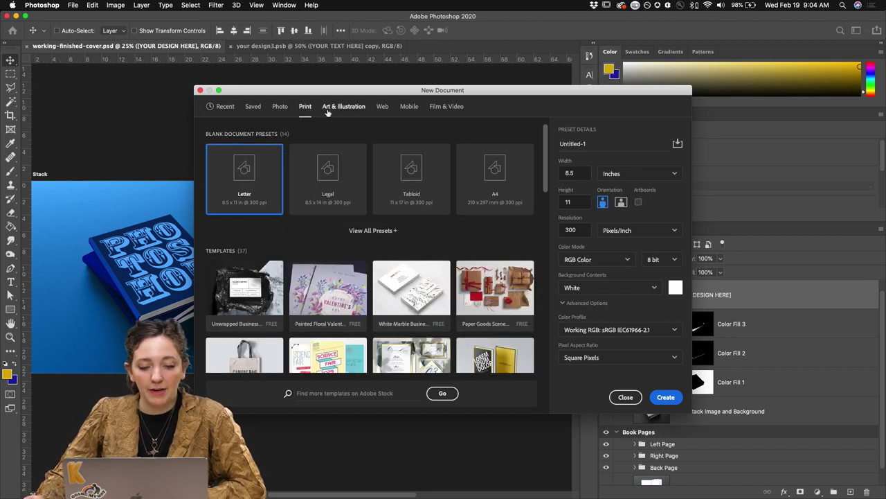
left_click(383, 108)
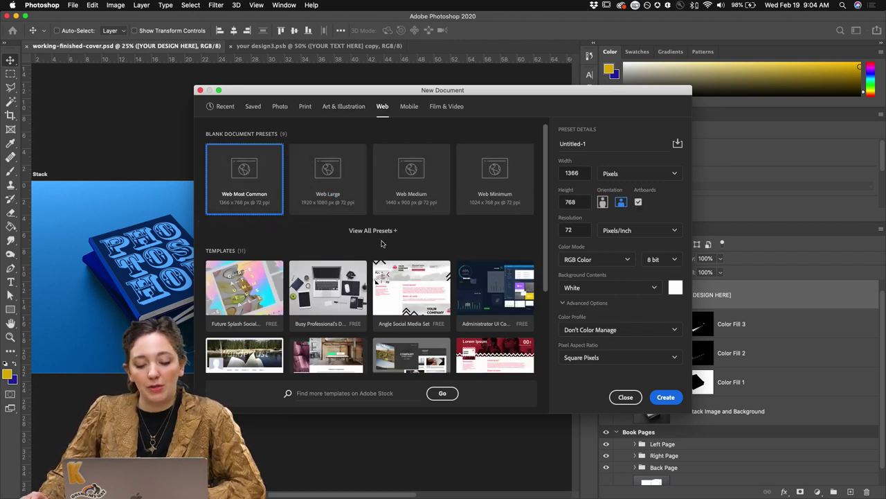
scroll(381, 243, "down", 5)
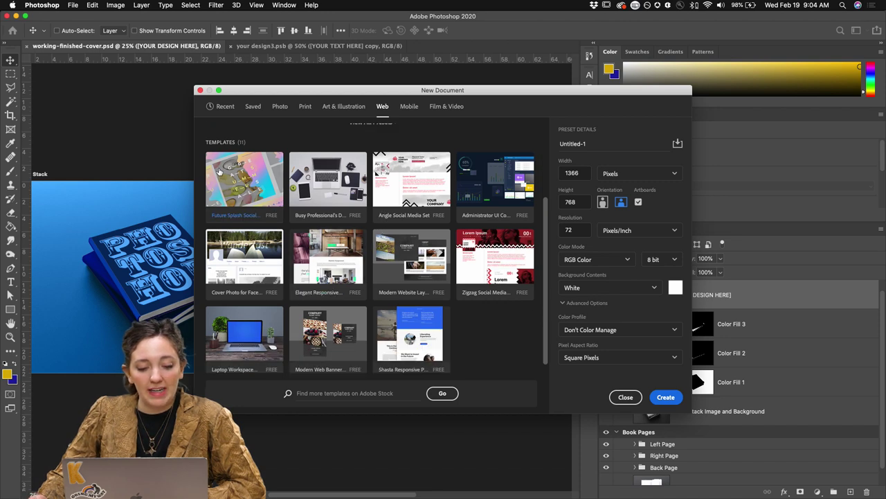
scroll(267, 188, "down", 1)
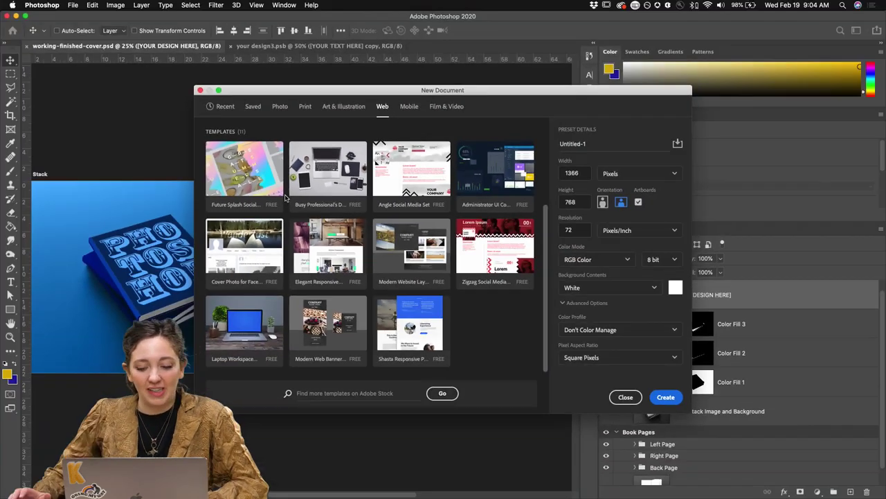
left_click(626, 397)
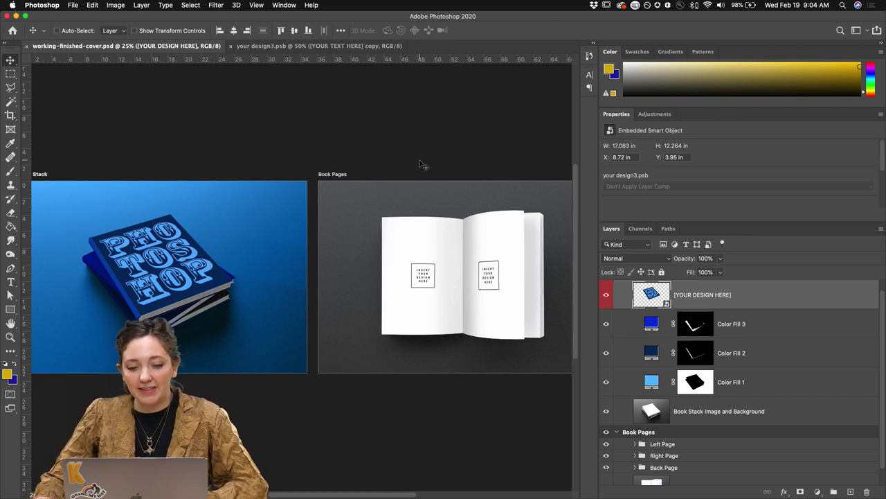
Hide the Book Pages group in the Layers panel.
scroll(270, 286, "left", 3)
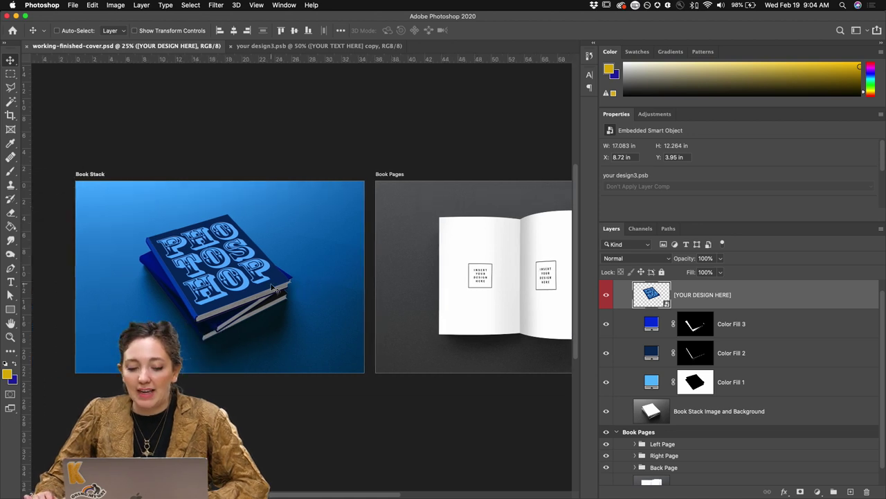
scroll(273, 288, "right", 3)
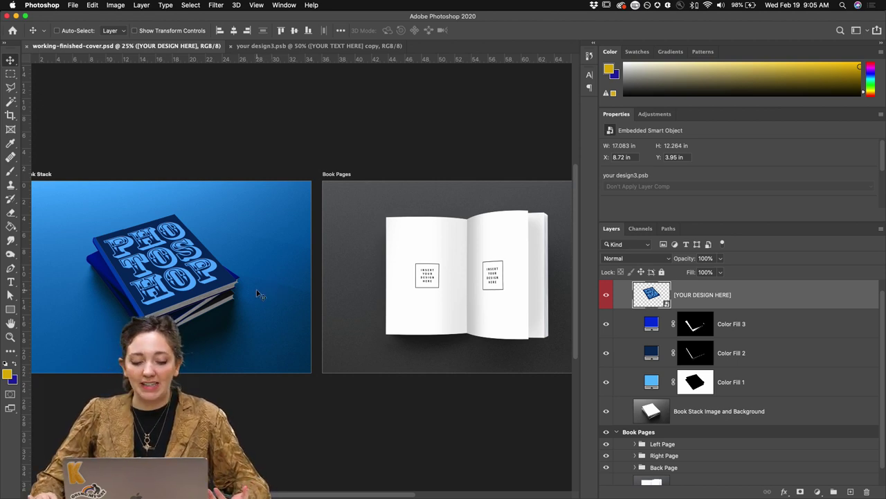
scroll(257, 294, "left", 3)
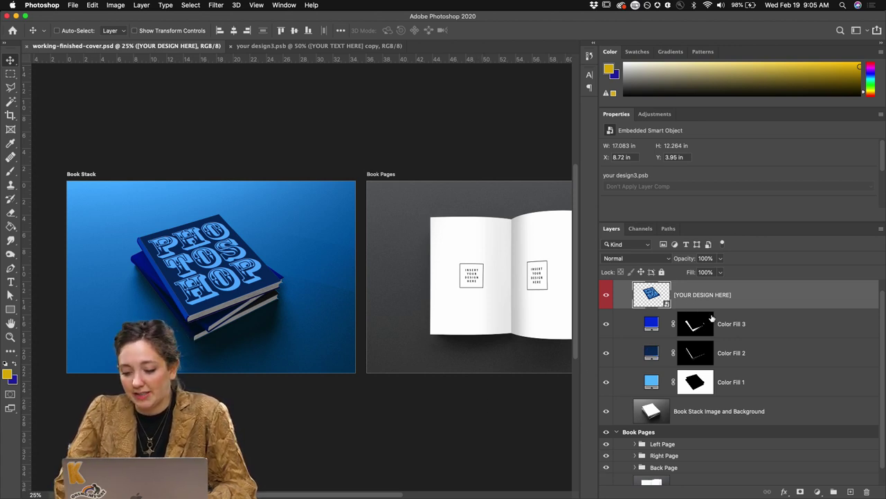
scroll(720, 323, "down", 1)
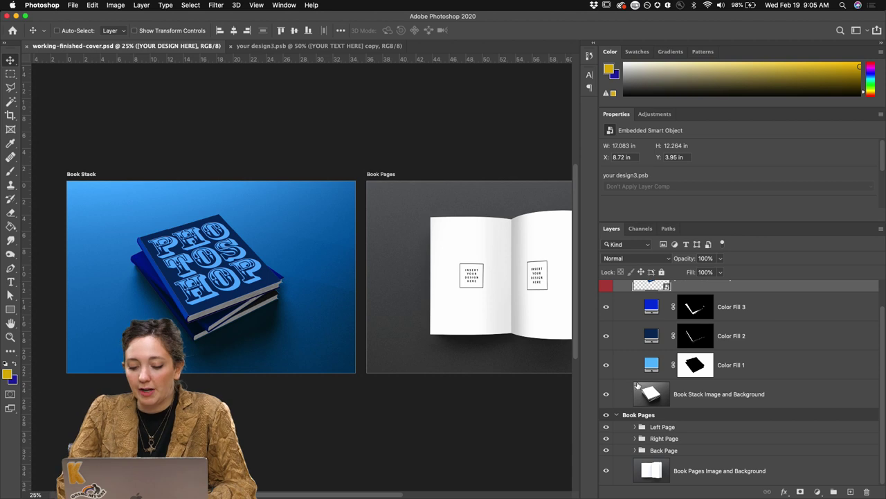
left_click(607, 415)
left_click(608, 415)
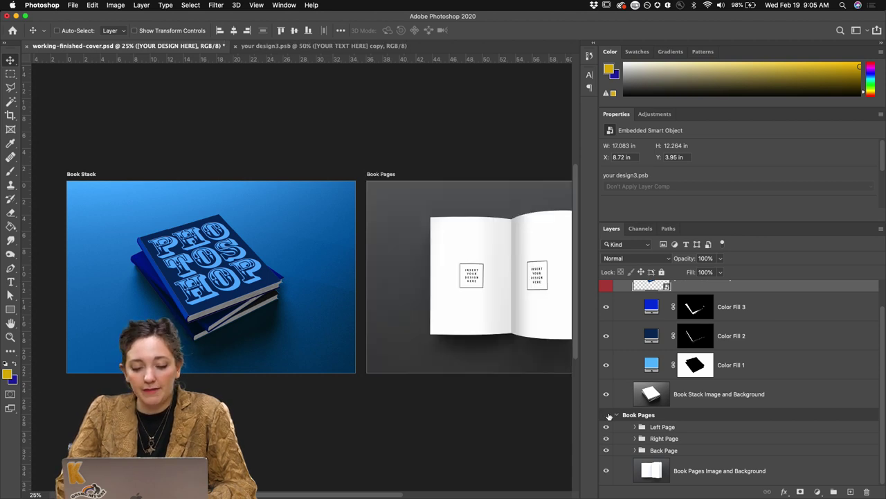
left_click(608, 415)
Zoom in to 33.3% on the Book Stack mockup.
key("super+equal")
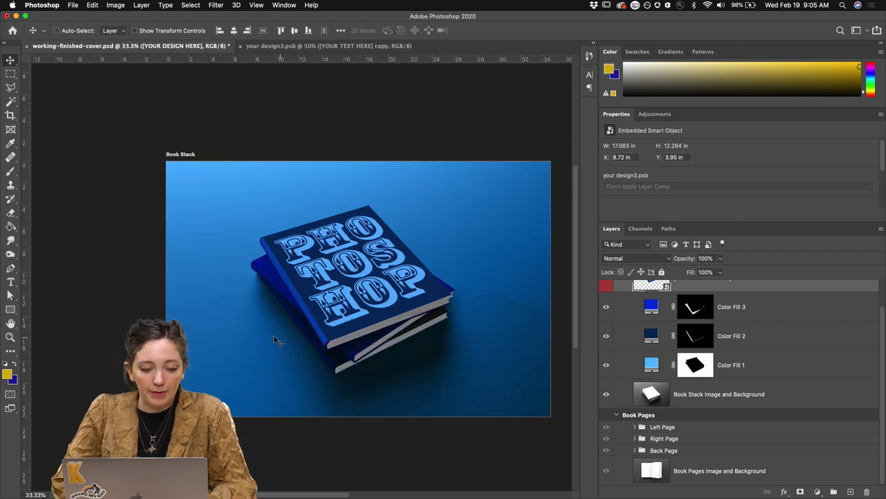
scroll(277, 339, "right", 3)
scroll(277, 340, "down", 2)
scroll(626, 342, "up", 2)
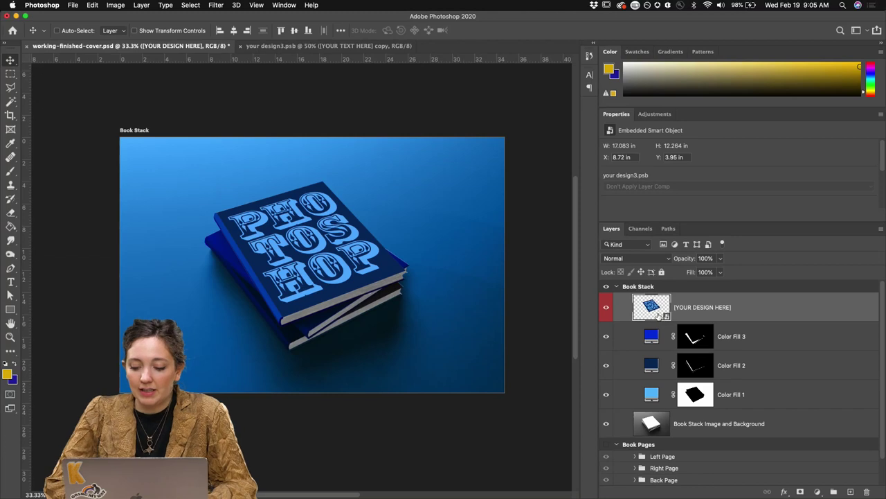
In the your design3.psb smart object, hide the EMBOSS group, save, and check the mockup.
double_click(652, 306)
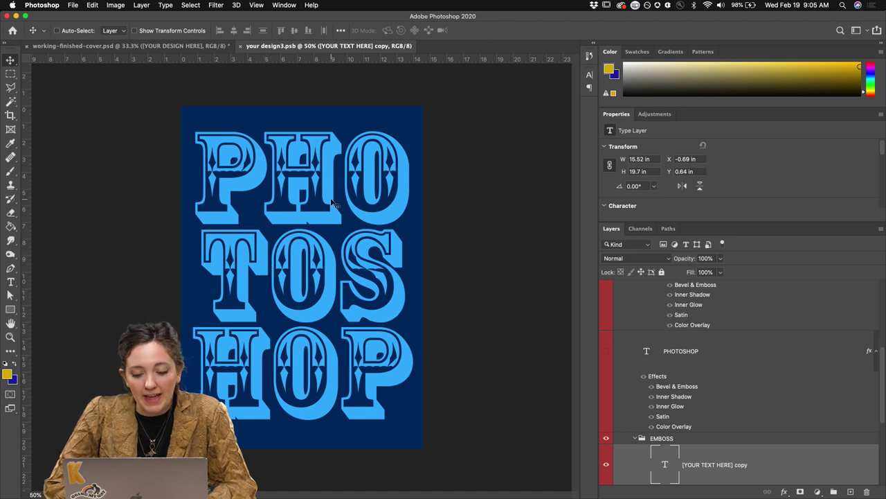
left_click(607, 438)
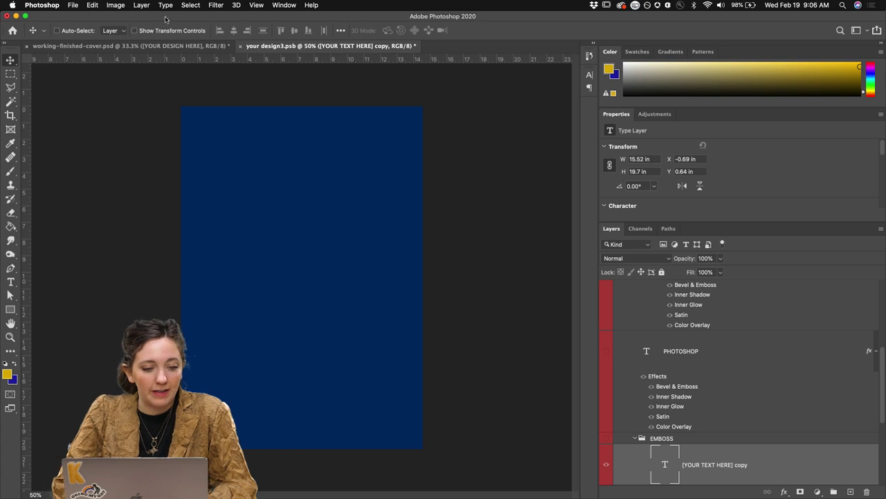
left_click(72, 5)
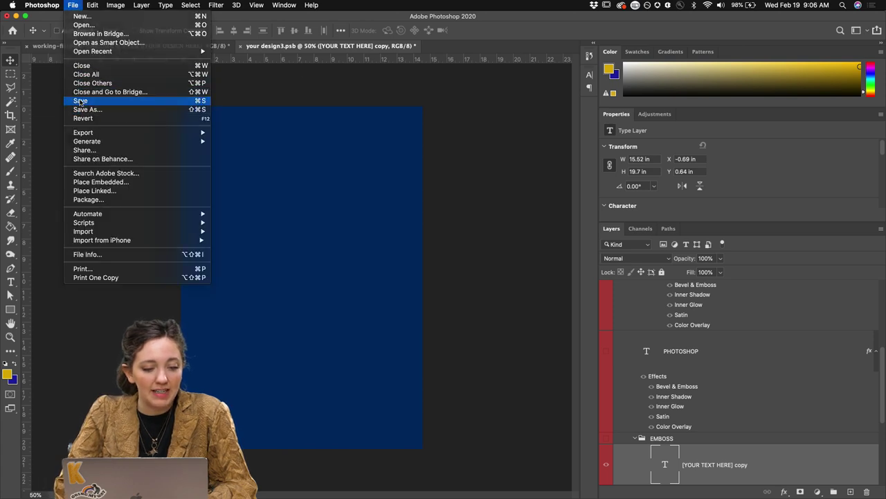
left_click(80, 100)
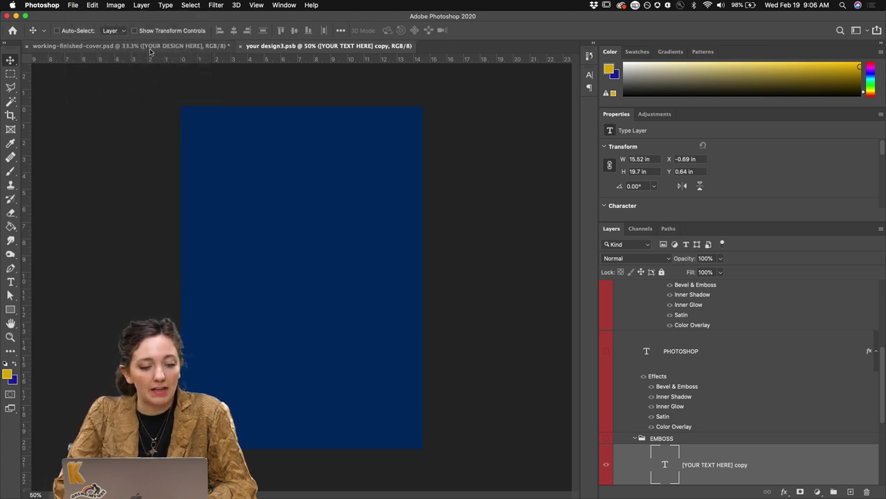
left_click(149, 46)
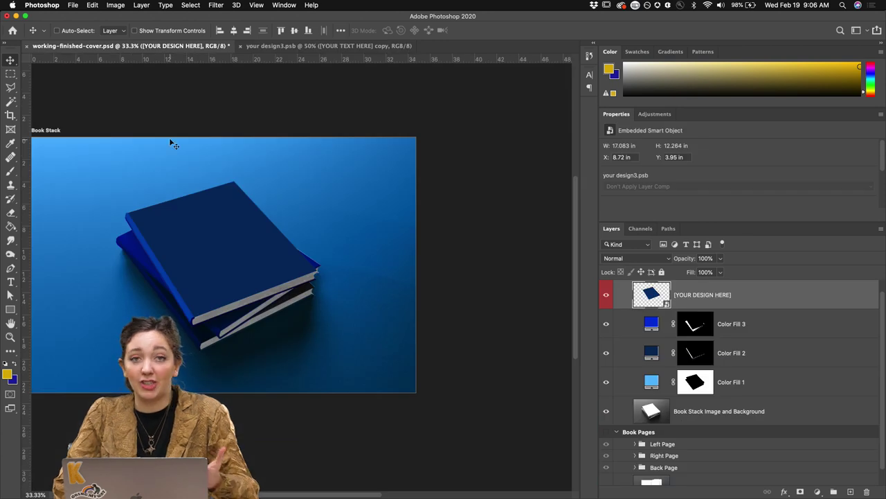
left_click(284, 46)
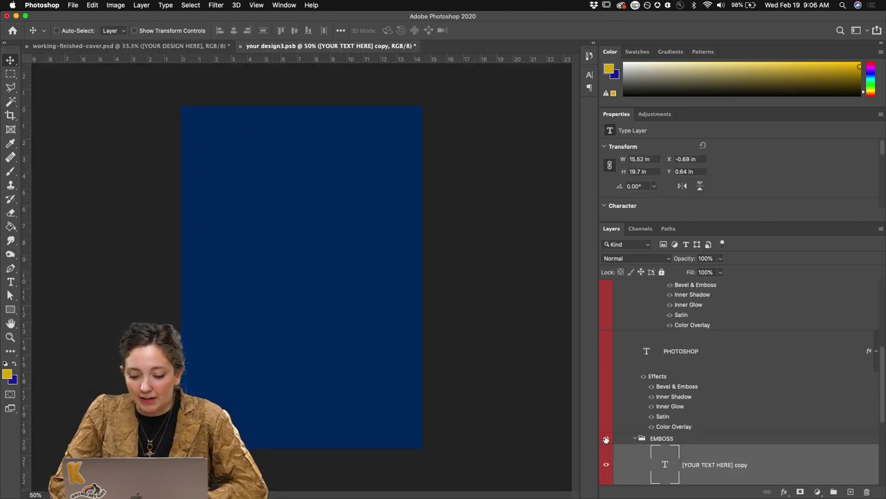
Show the EMBOSS group again, save, and check the lettering on the zoomed book-stack mockup.
left_click(606, 439)
left_click(76, 5)
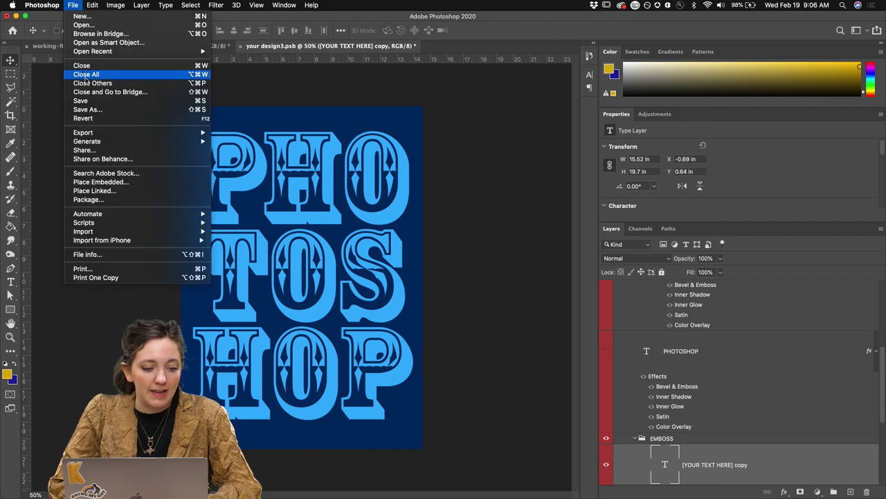
left_click(97, 101)
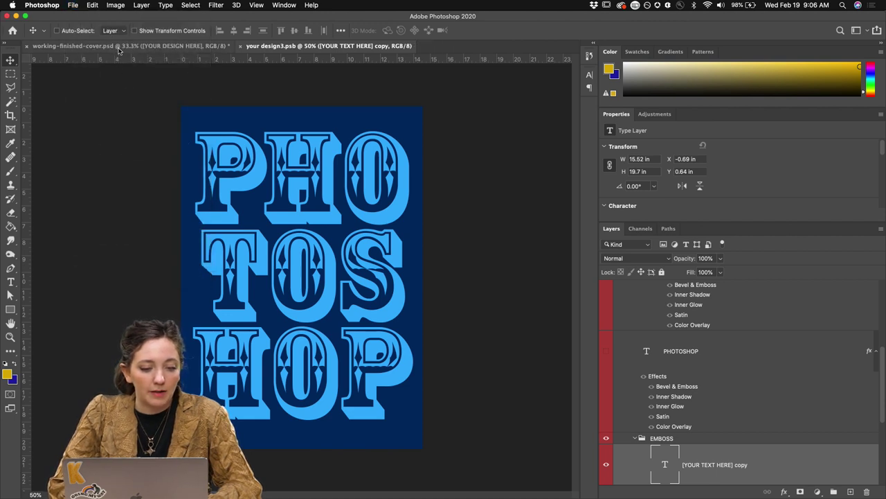
left_click(119, 46)
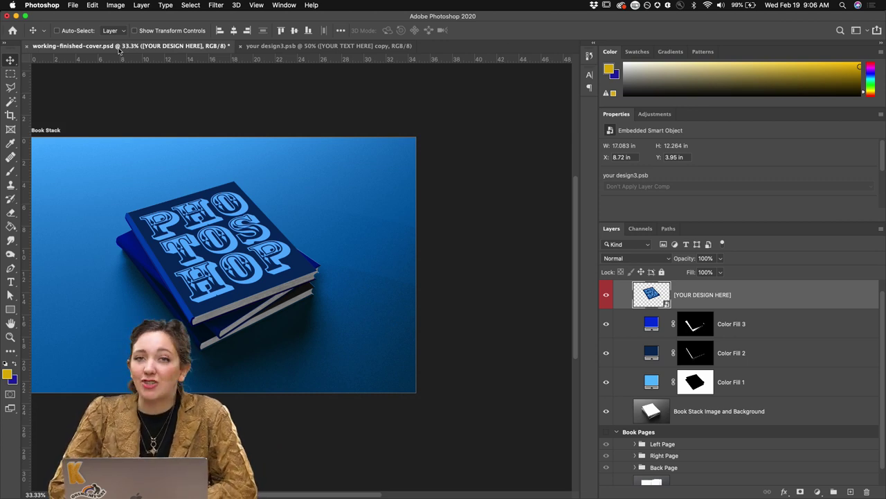
scroll(147, 159, "left", 3)
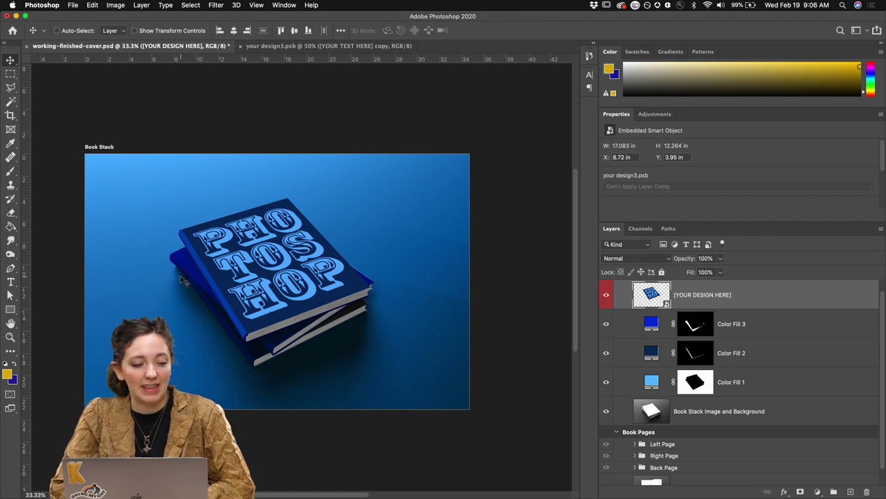
key("super+plus")
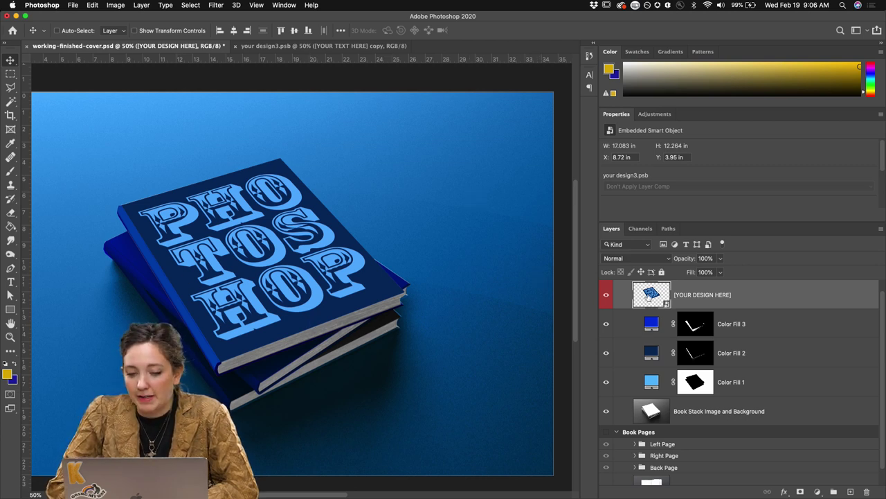
left_click(309, 47)
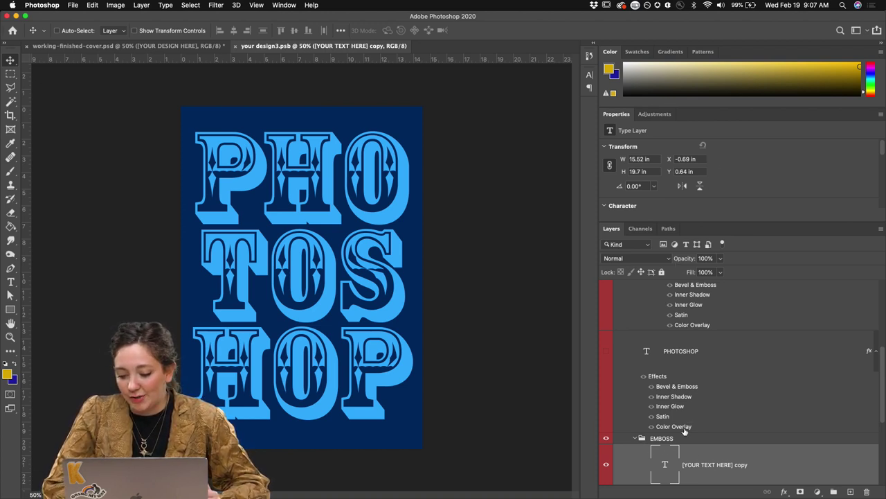
Keep Rosewood Std as the [YOUR TEXT HERE] copy's font and bring up the fx effects list.
scroll(715, 453, "down", 5)
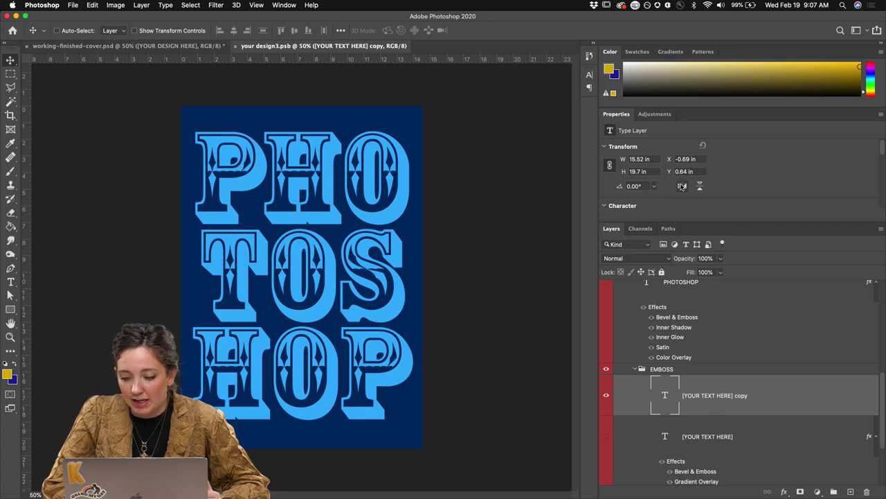
scroll(681, 184, "down", 3)
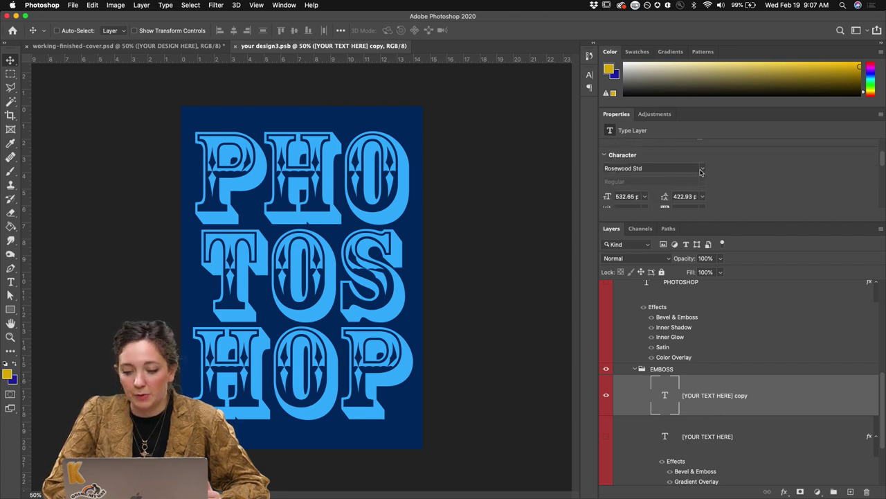
left_click(703, 169)
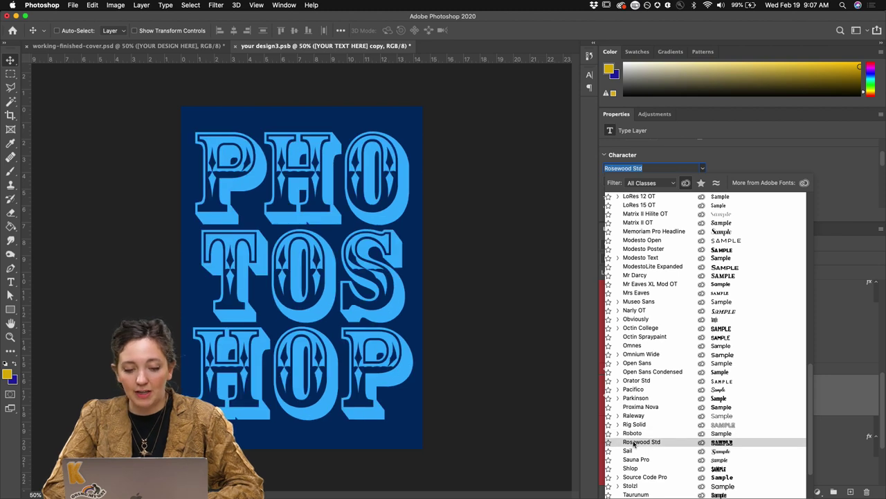
left_click(627, 442)
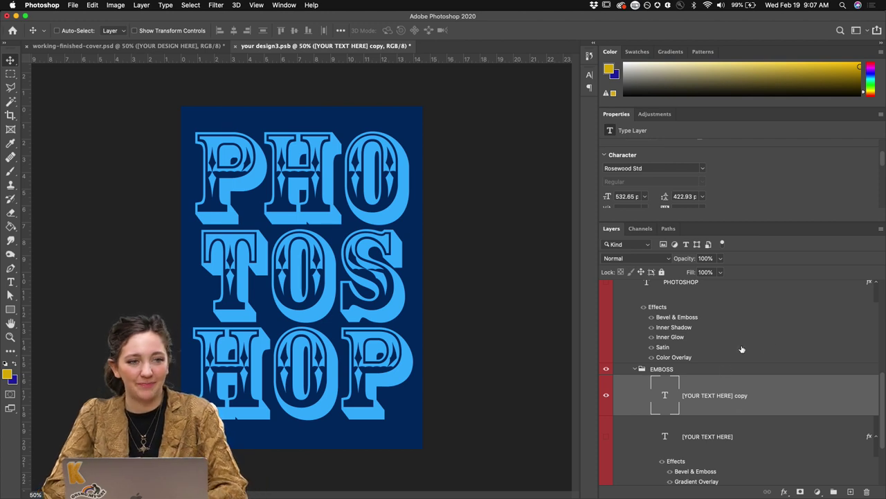
scroll(749, 392, "down", 2)
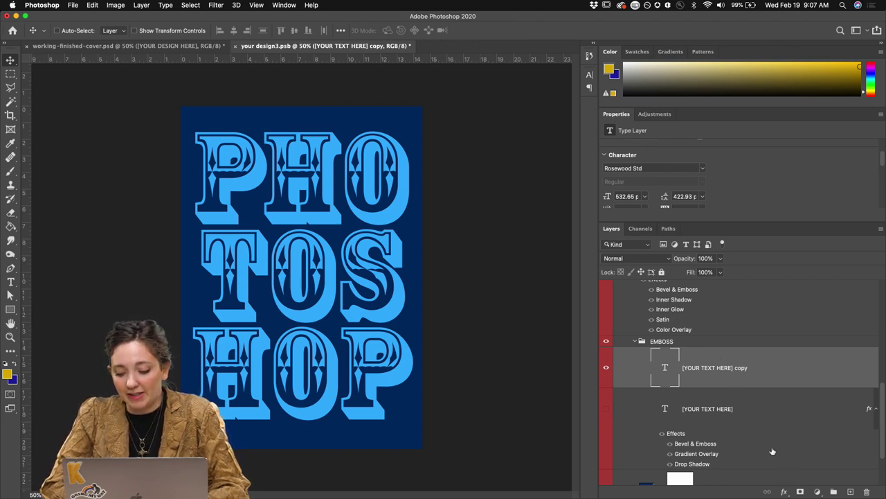
left_click(784, 491)
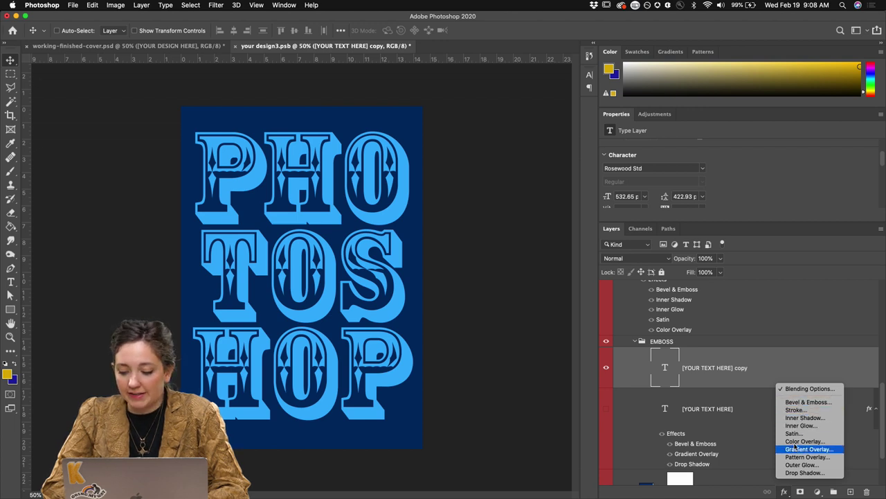
Add Bevel & Emboss to the text copy and try Texture, Inner Glow and Gradient Overlay.
left_click(805, 390)
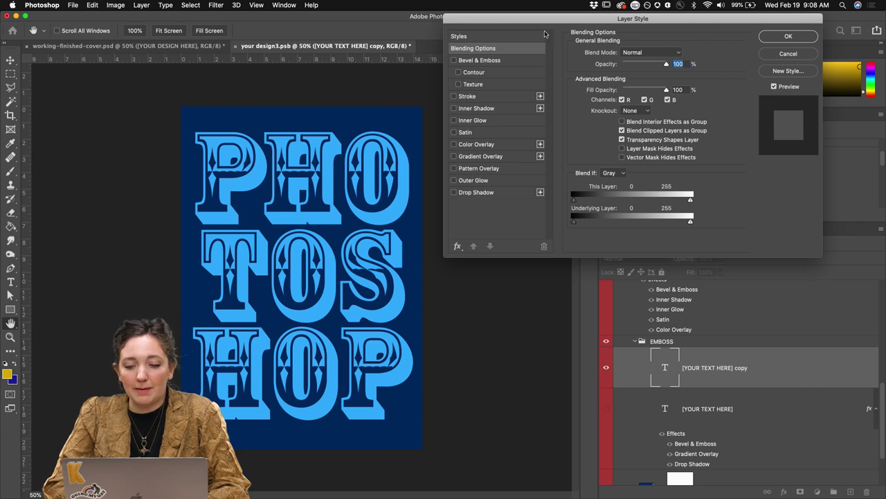
left_click_drag(549, 20, 542, 88)
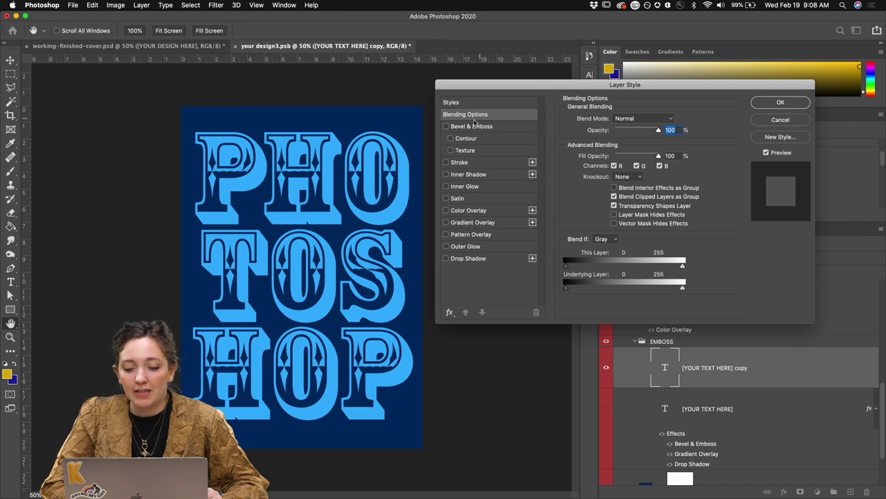
left_click(446, 128)
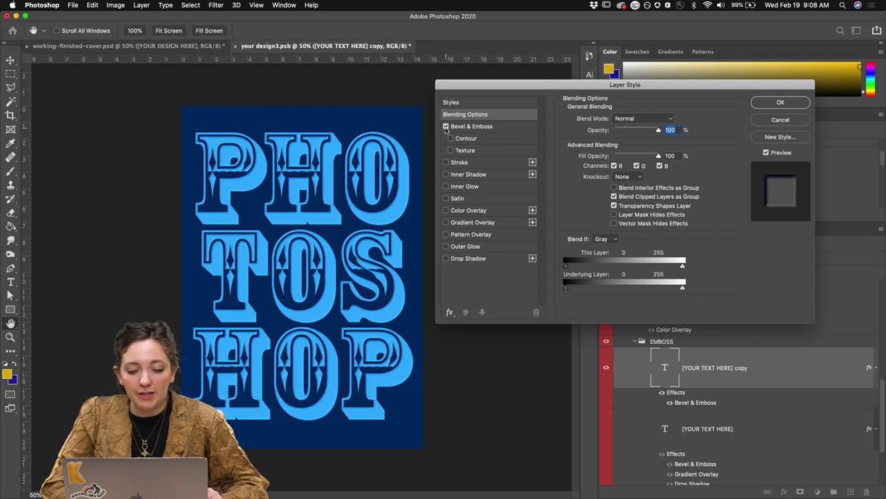
left_click(451, 150)
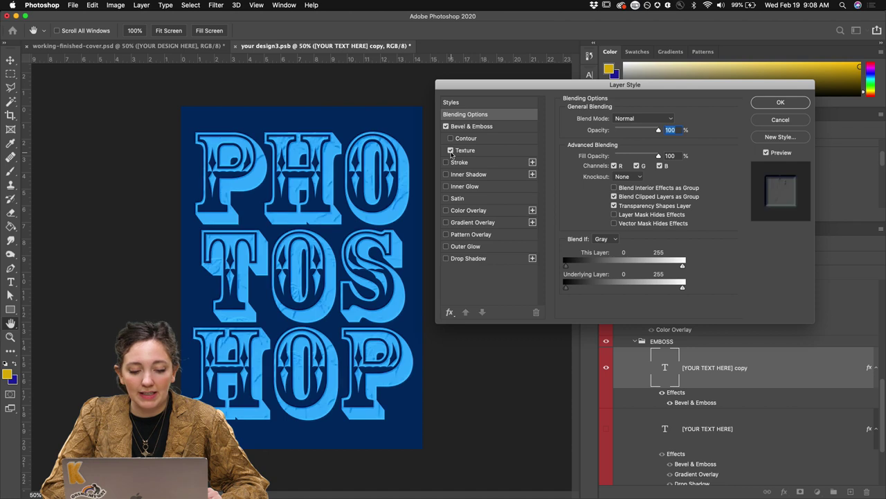
left_click(450, 150)
left_click(446, 186)
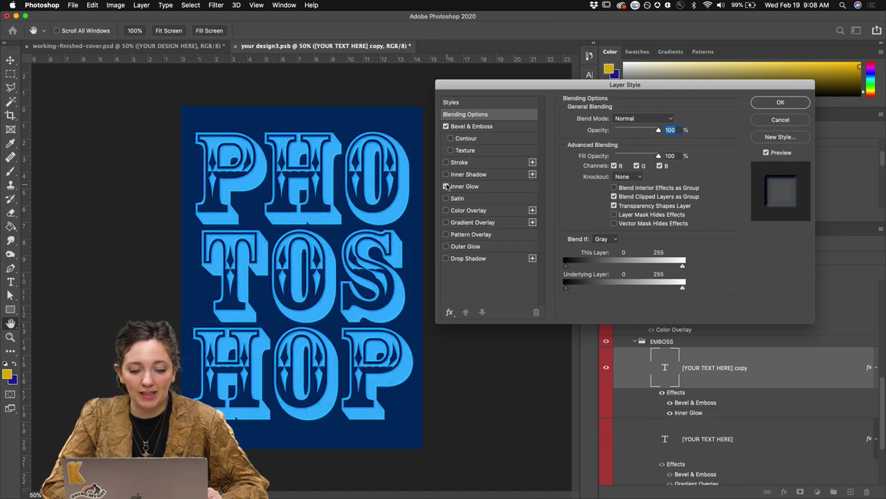
left_click(446, 187)
left_click(447, 222)
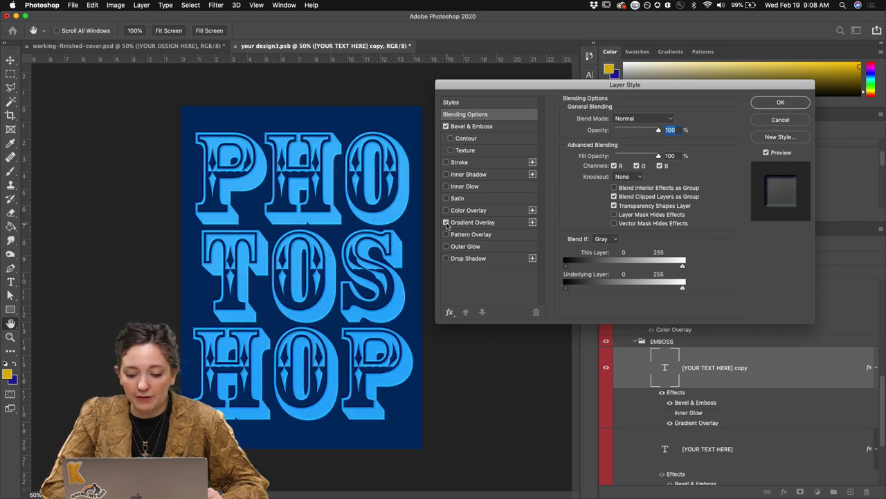
left_click(446, 222)
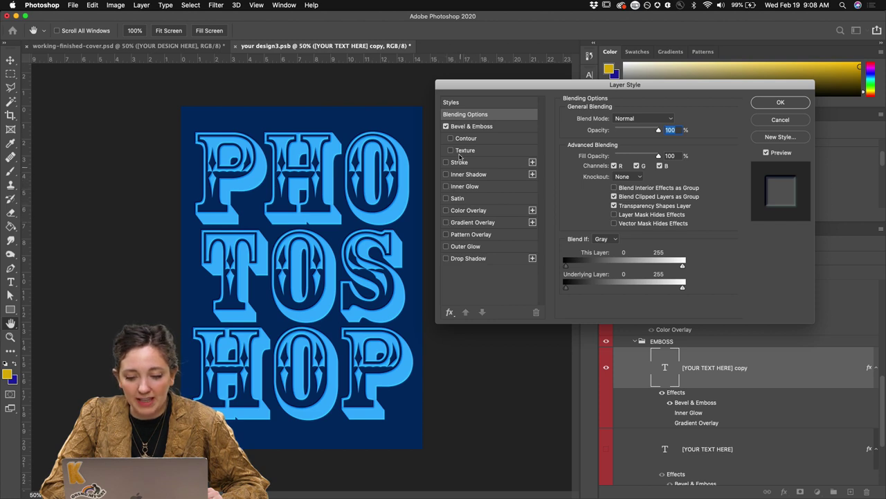
left_click(450, 312)
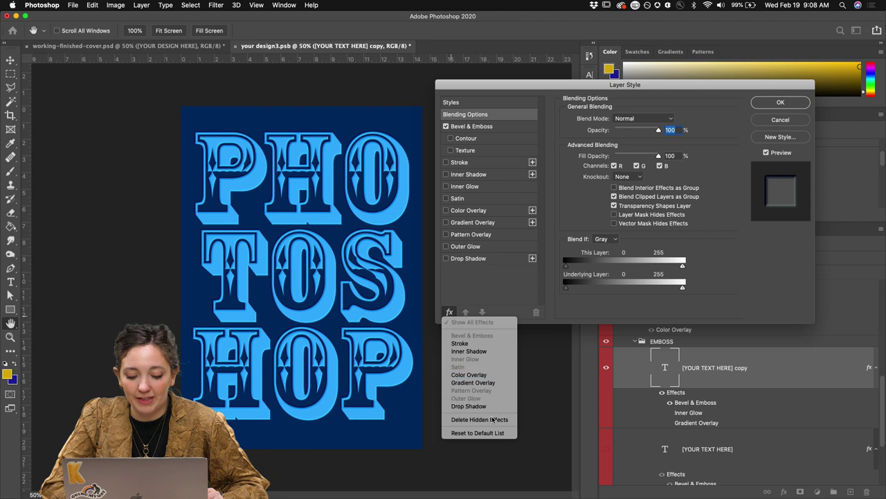
key("Escape")
Toggle Bevel & Emboss off and on to compare, leaving it enabled.
left_click(446, 126)
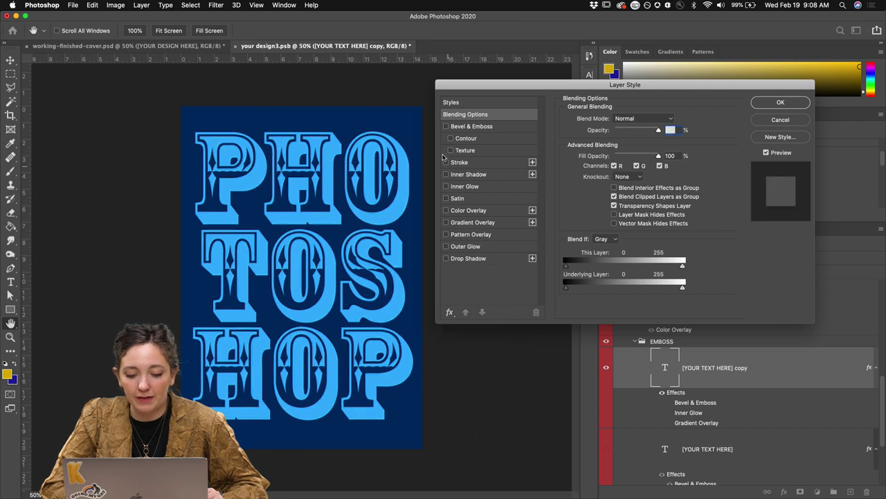
left_click(446, 126)
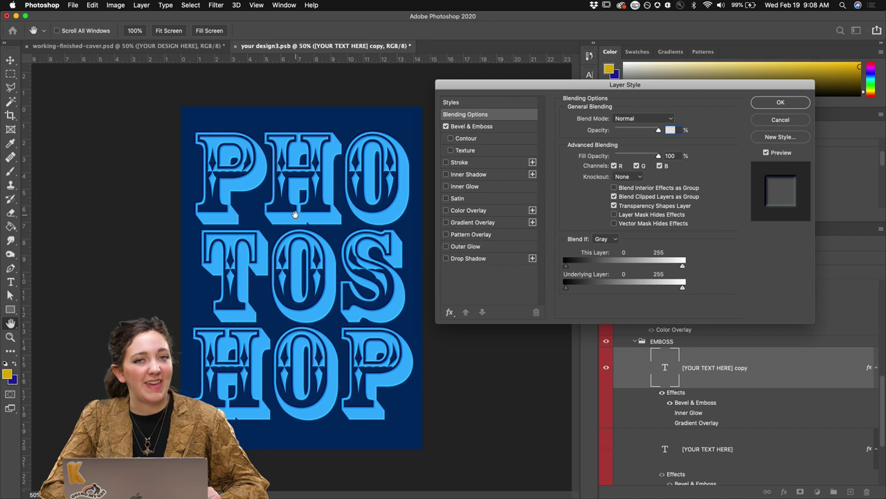
left_click(446, 126)
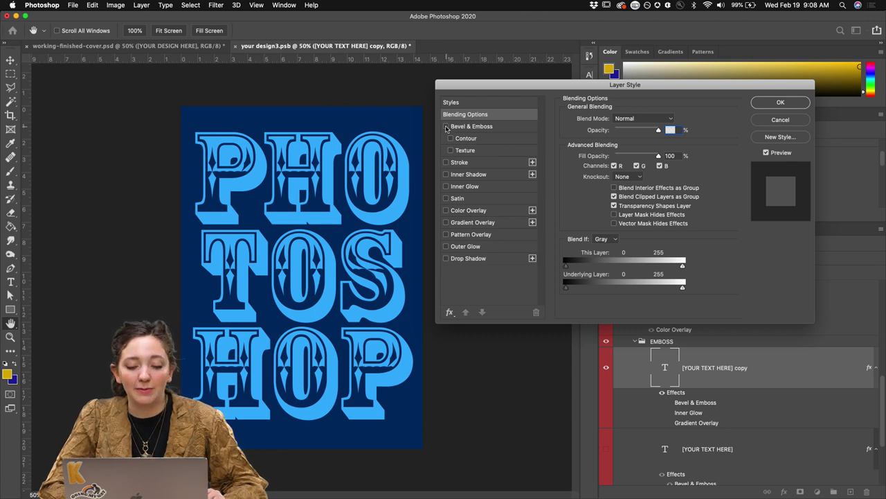
left_click(446, 126)
Raise the emboss depth to 1000% and soften to 2 px, undoing a highlight opacity change.
left_click(472, 129)
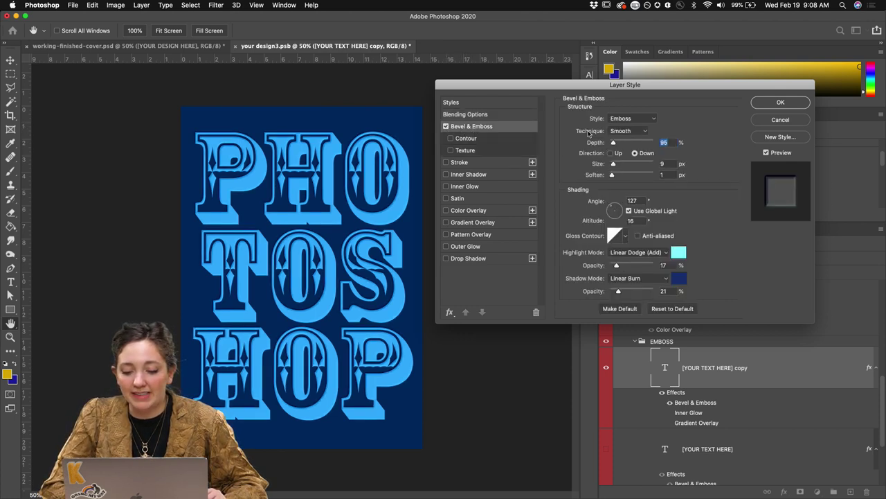
left_click_drag(646, 144, 655, 144)
left_click_drag(626, 265, 654, 266)
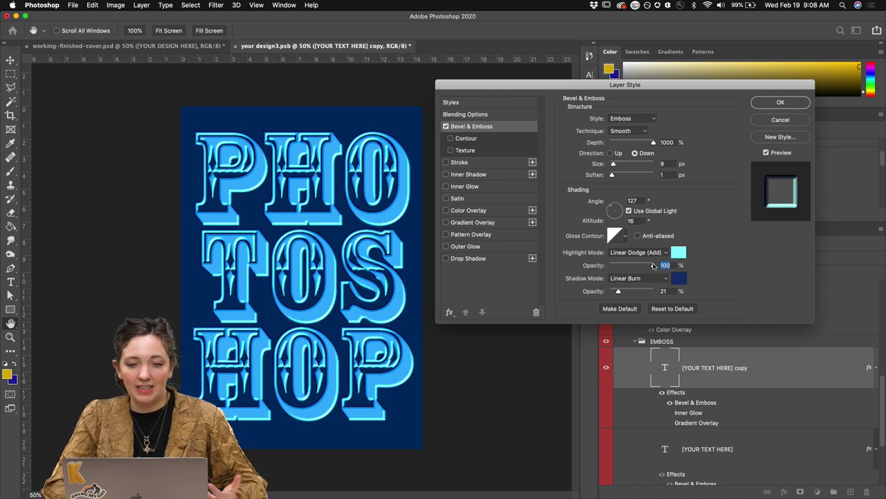
key("super+z")
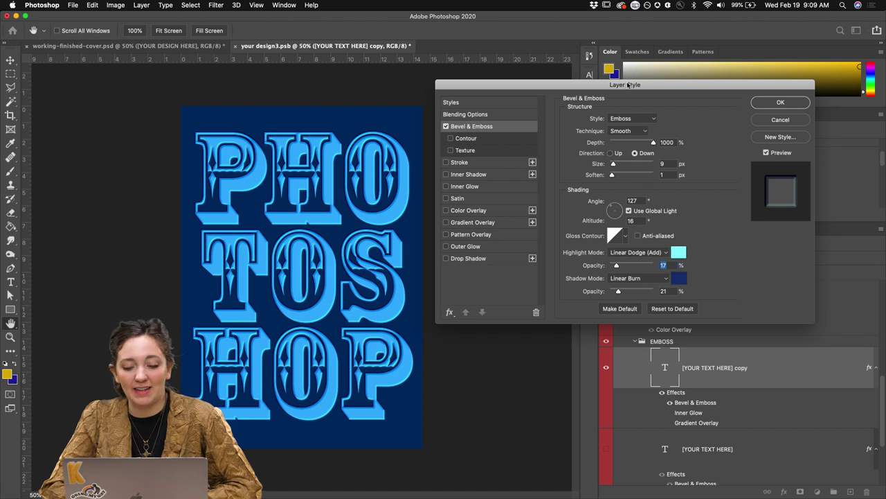
left_click_drag(628, 84, 642, 159)
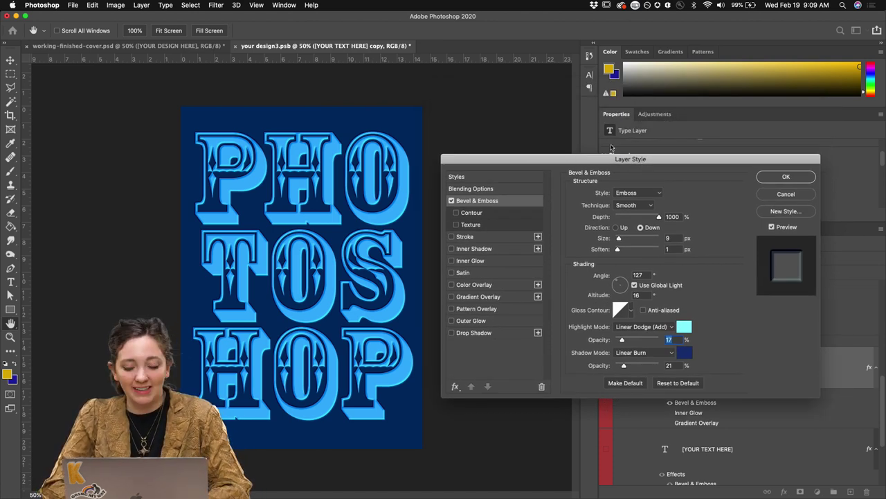
left_click_drag(590, 162, 594, 94)
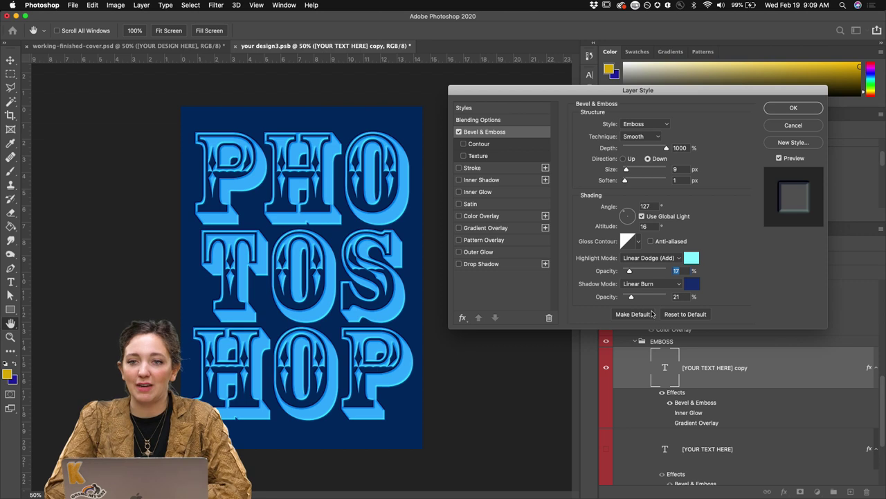
mouse_move(626, 181)
left_mouse_down()
mouse_move(644, 184)
mouse_move(627, 181)
left_mouse_up()
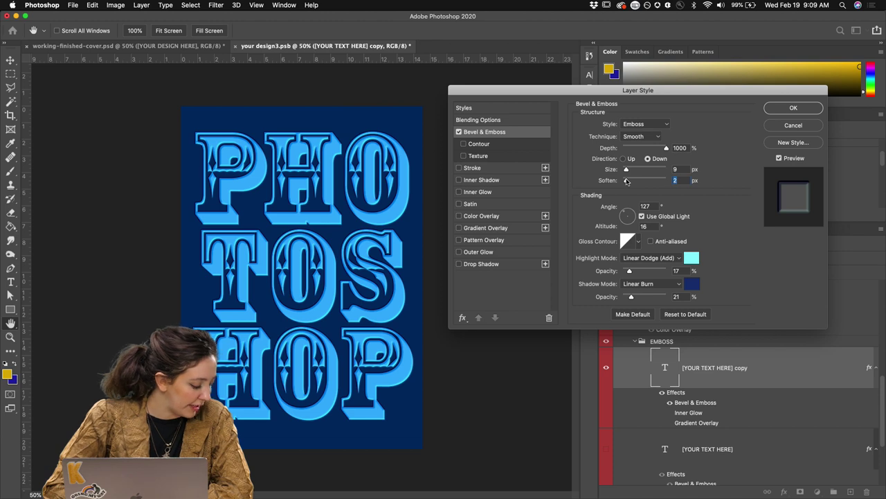
double_click(679, 148)
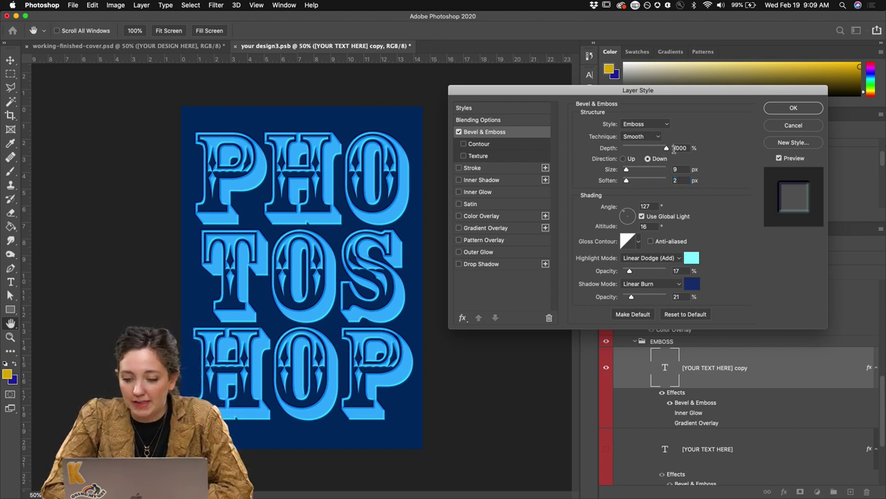
Apply 100% depth, then reopen the text copy's Bevel & Emboss settings.
type("100")
key("Return")
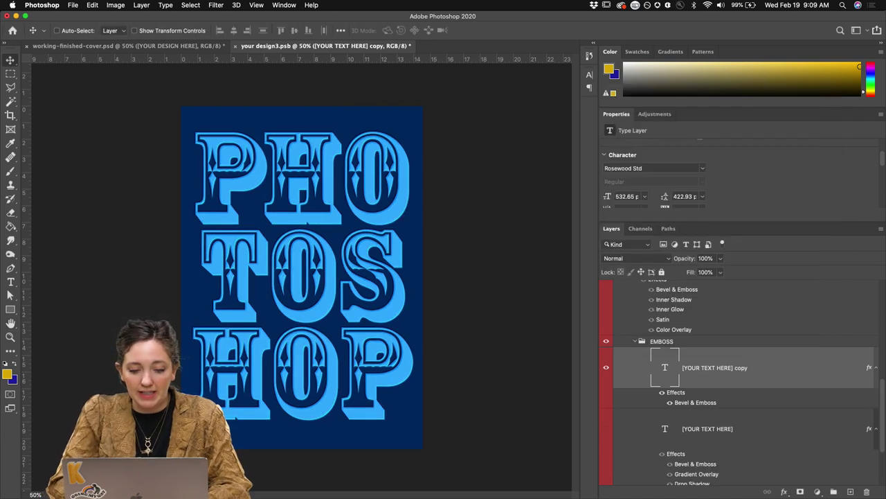
double_click(675, 392)
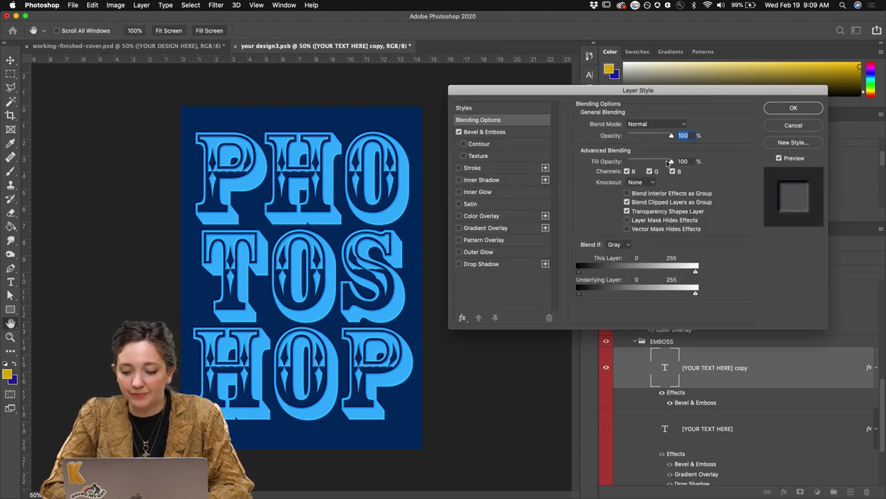
left_click(505, 131)
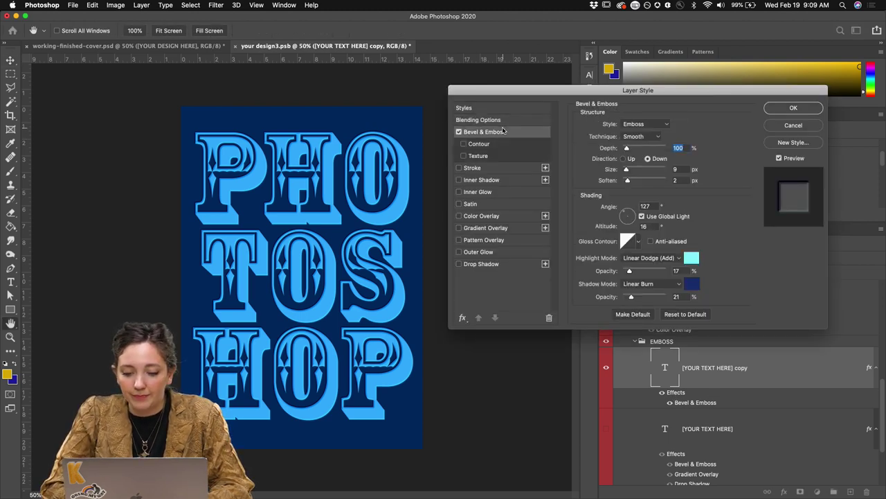
Compare Up and Down emboss directions, settling on Up.
left_click(624, 159)
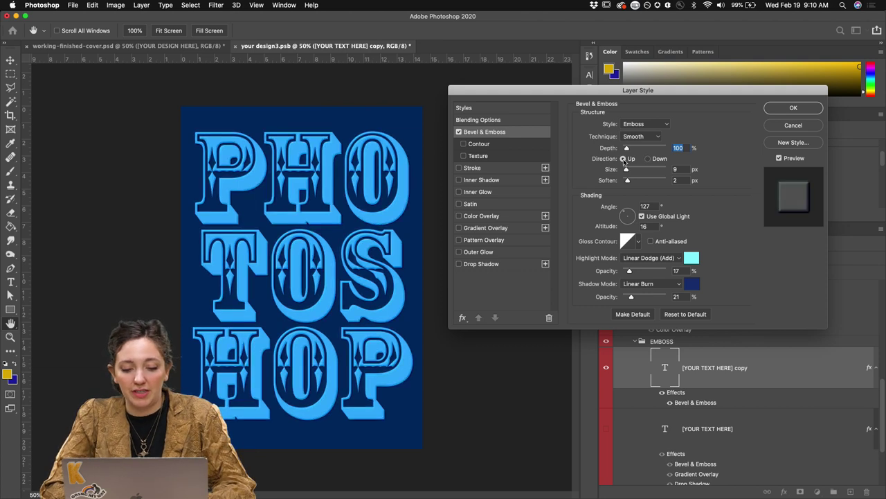
left_click(648, 159)
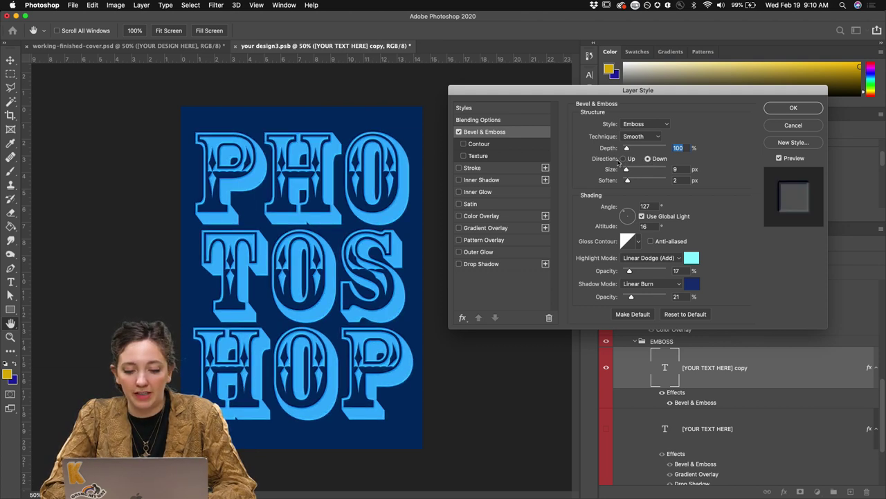
left_click(624, 159)
left_click(649, 159)
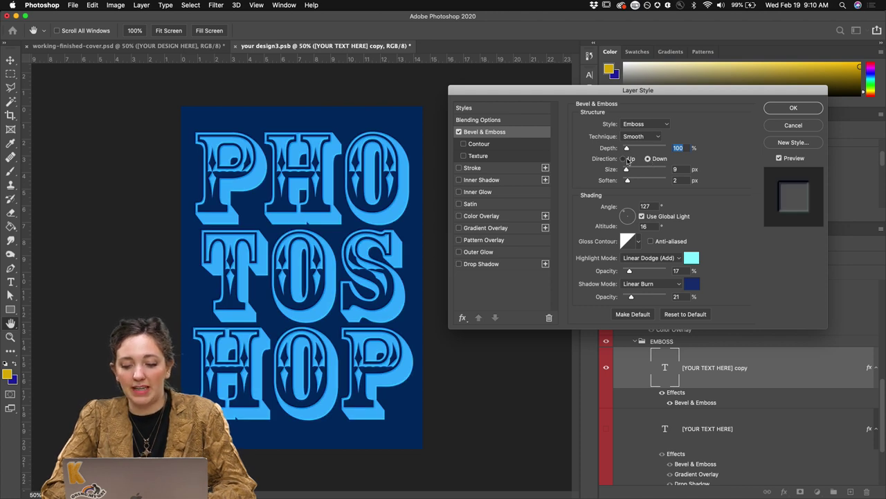
left_click(624, 159)
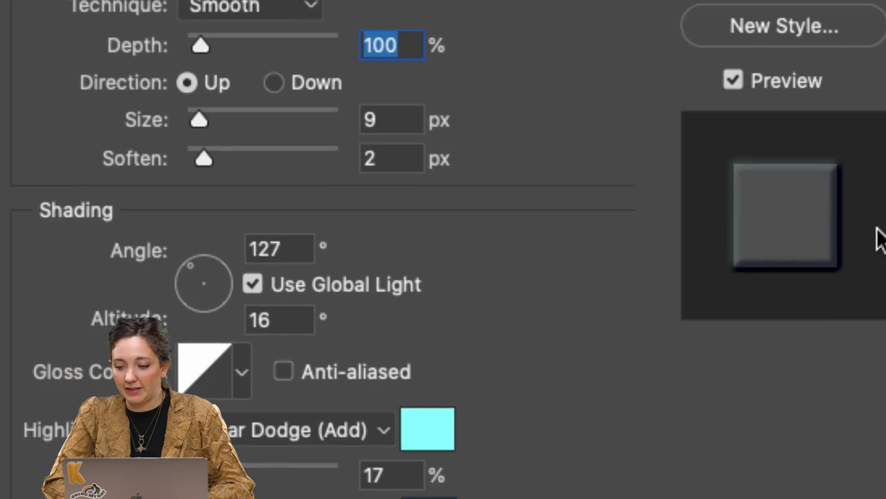
left_click(269, 81)
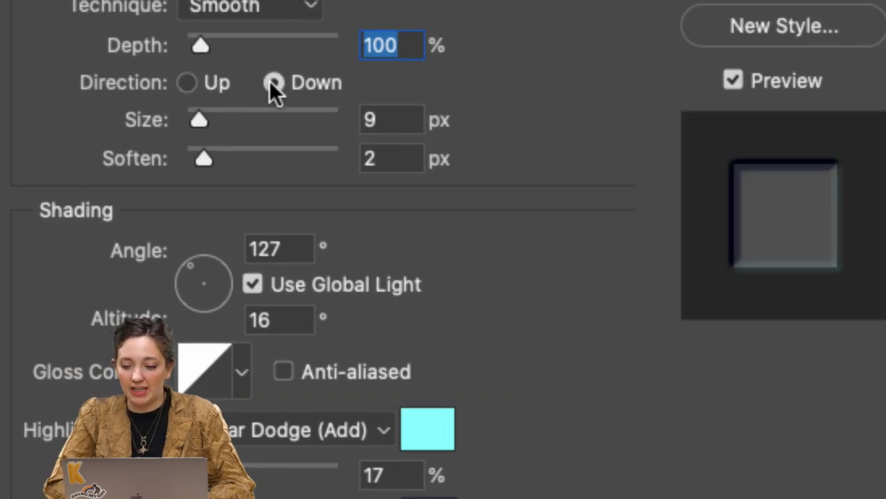
left_click(187, 83)
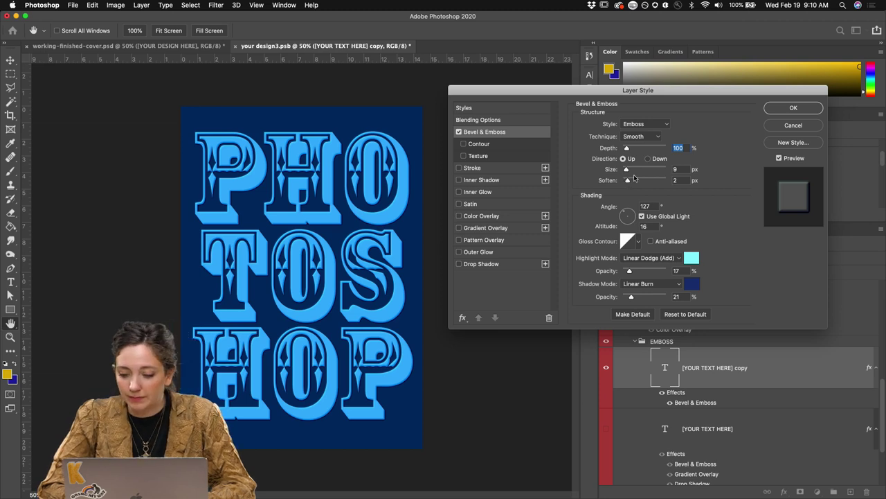
Set the bevel size to 2 px and soften to 3 px.
key("Tab")
type("2")
key("Tab")
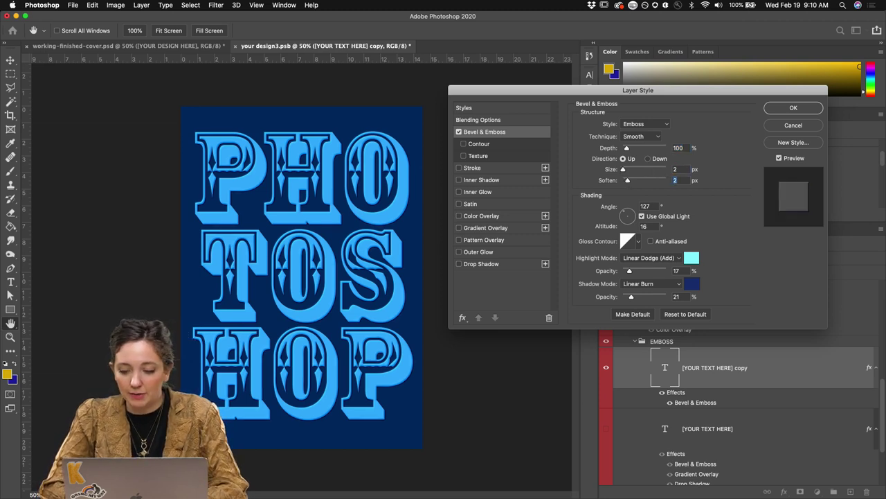
type("3")
double_click(683, 167)
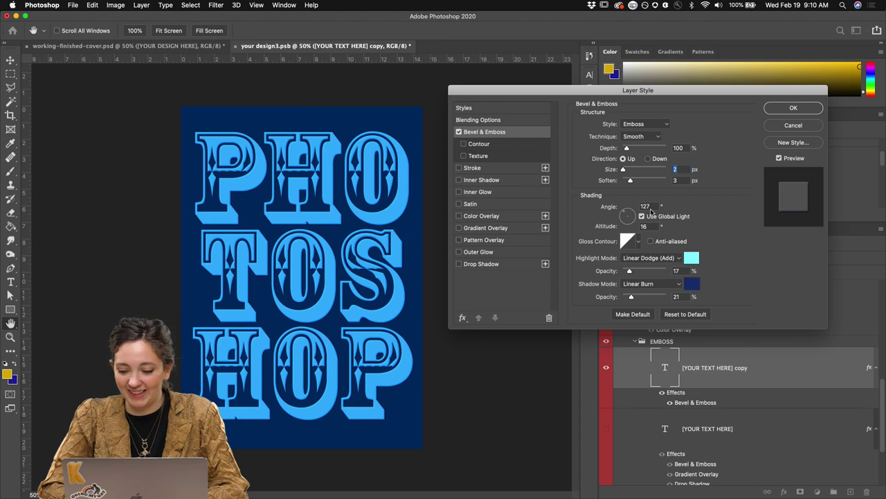
Set the emboss lighting angle to 130° and altitude to 16°.
left_click_drag(626, 215, 628, 223)
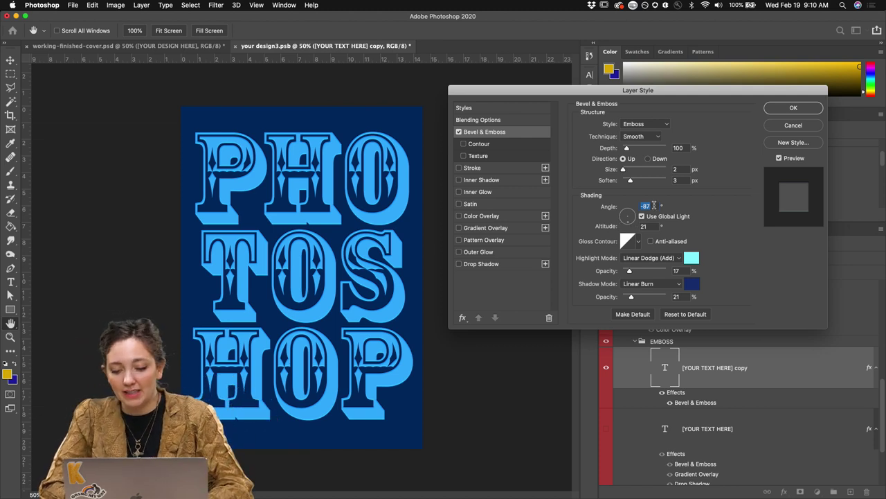
left_click(626, 215)
left_click_drag(626, 215, 628, 216)
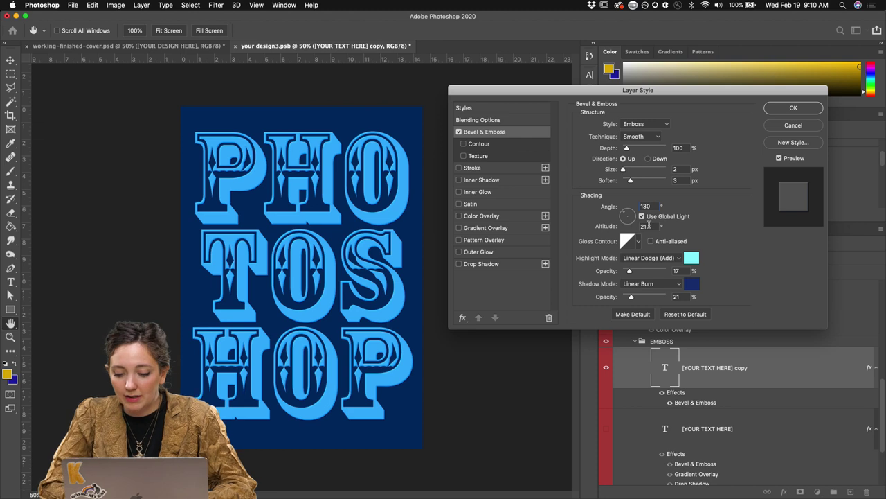
type("1")
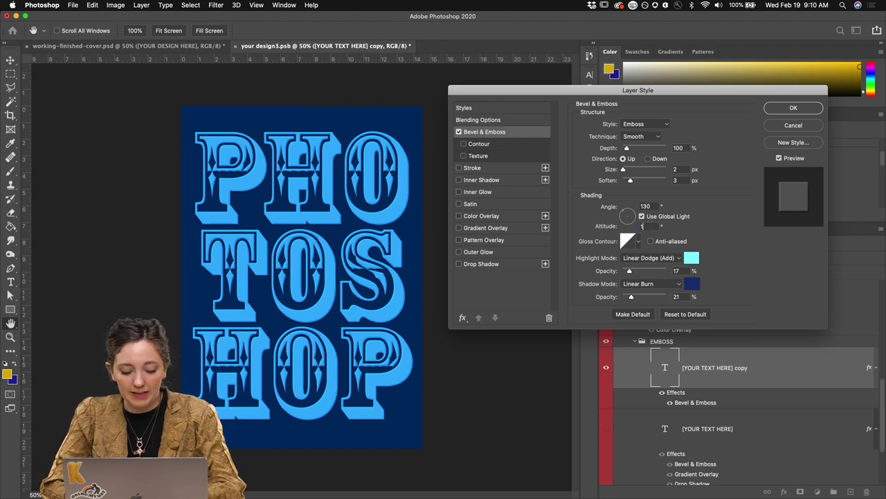
key("Return")
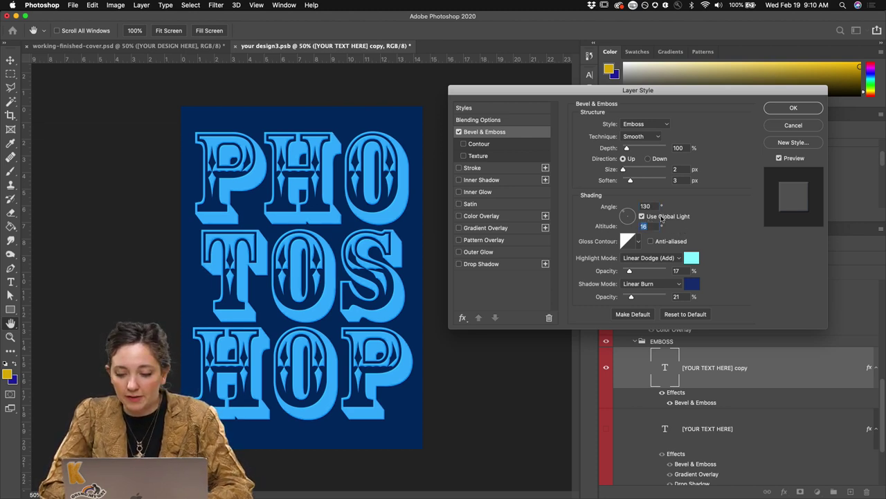
left_click(649, 258)
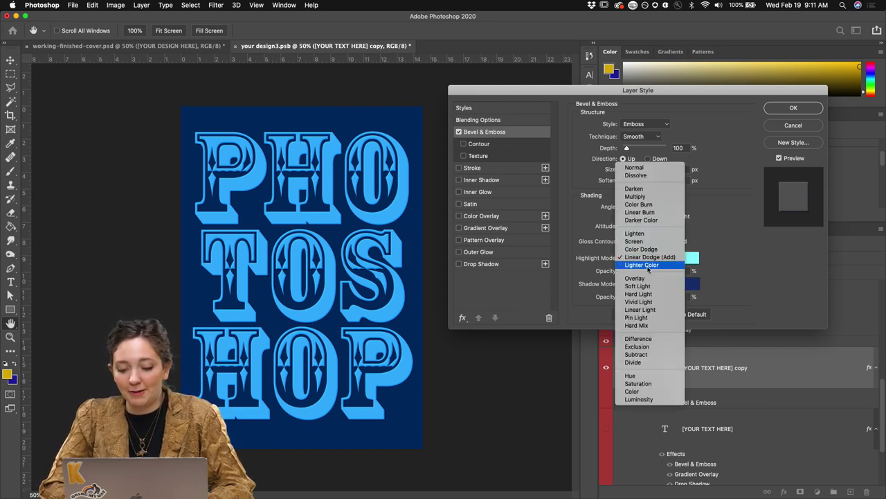
Set highlight and shadow blend modes to Normal with highlight opacity at 100%.
left_click(633, 168)
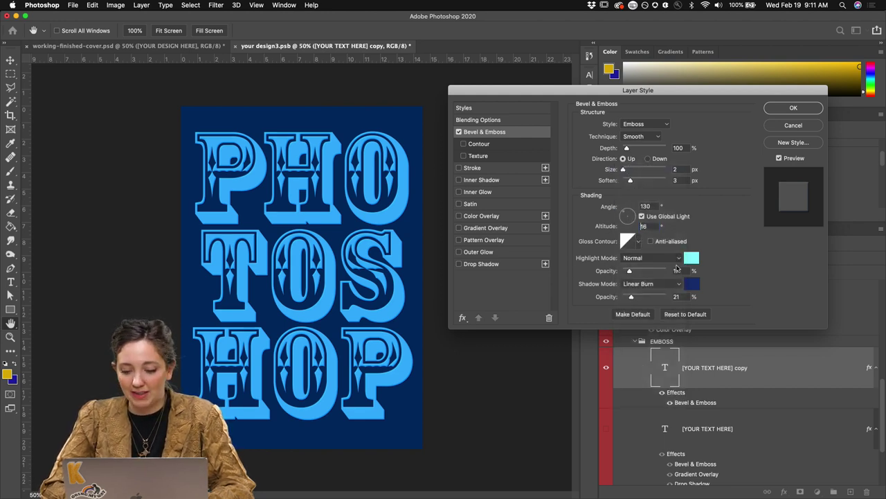
left_click_drag(619, 276, 642, 296)
left_click(644, 283)
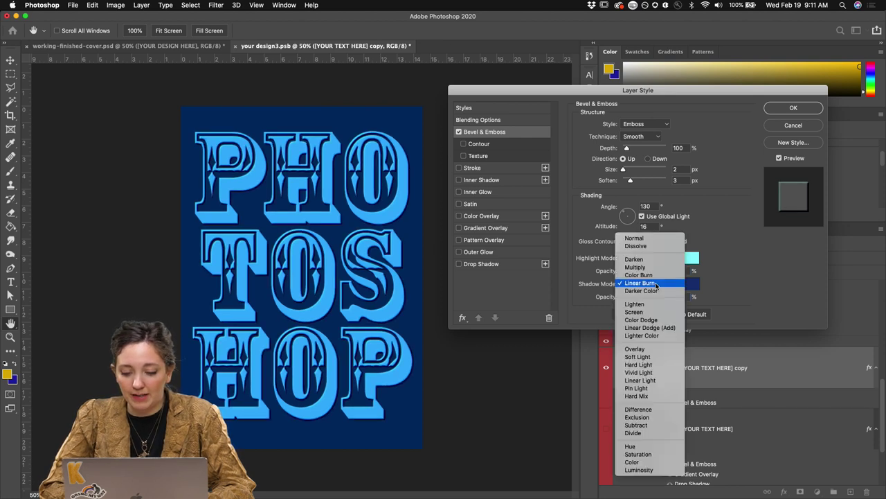
left_click(643, 238)
Try a white highlight colour and lower the emboss altitude to 11°.
left_click(689, 259)
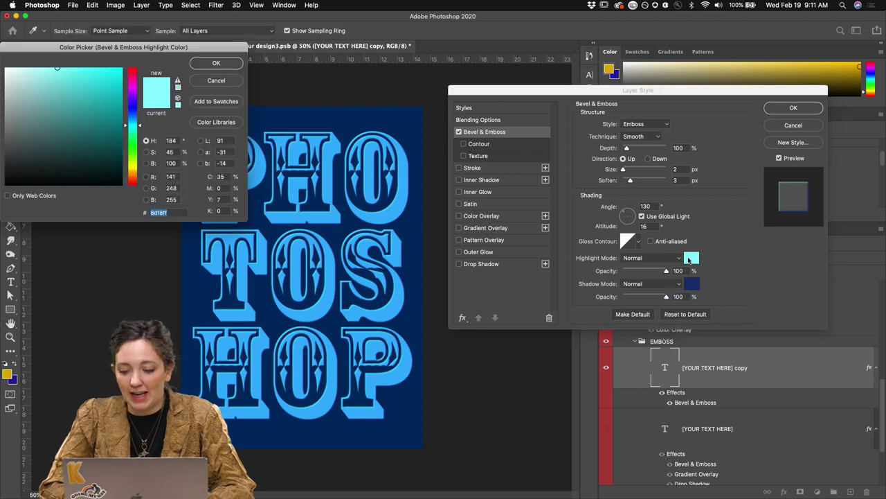
left_click(5, 68)
key("Return")
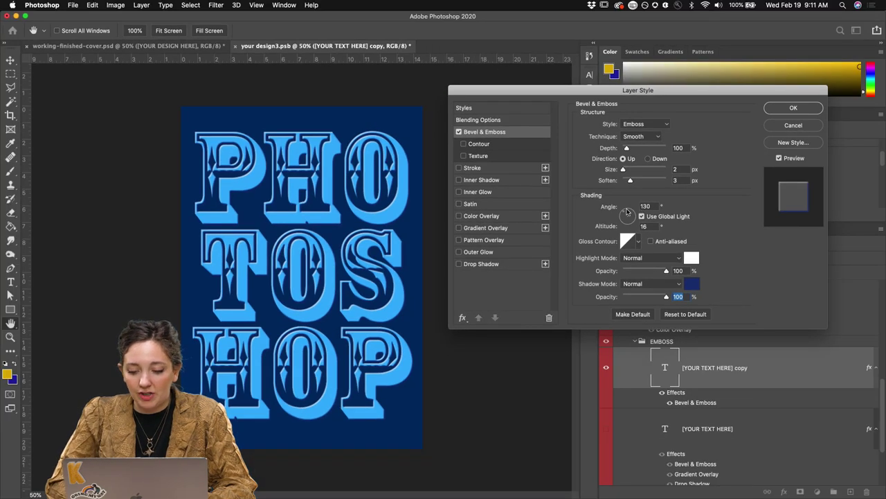
mouse_move(626, 211)
left_mouse_down()
mouse_move(635, 219)
mouse_move(623, 212)
left_mouse_up()
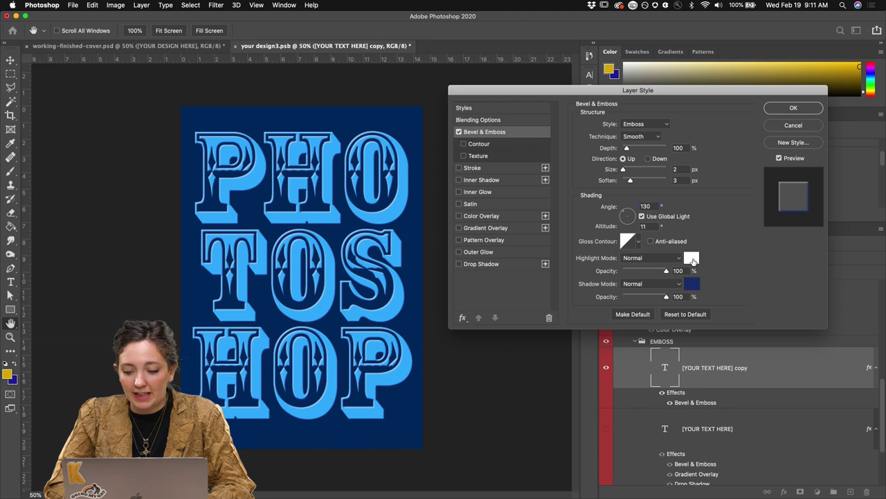
Sample light blue from the lettering, then change the highlight to cyan #45e3ff.
left_click(692, 258)
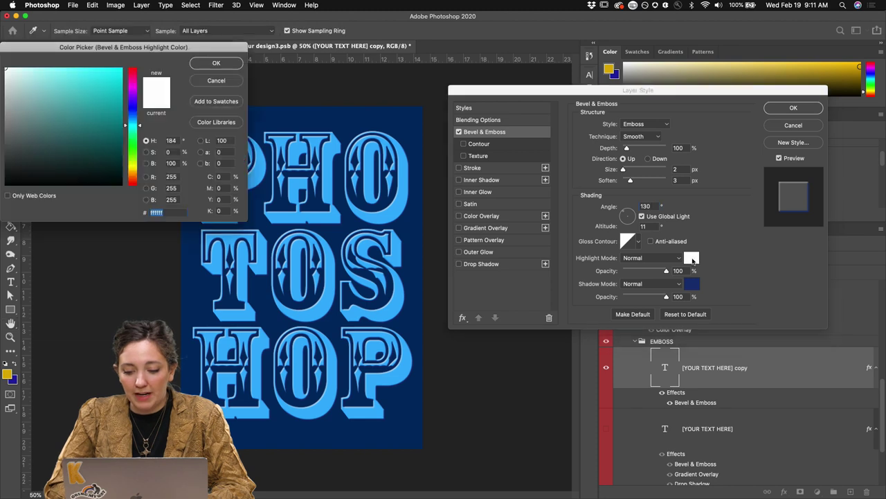
left_click(290, 217)
left_click(212, 63)
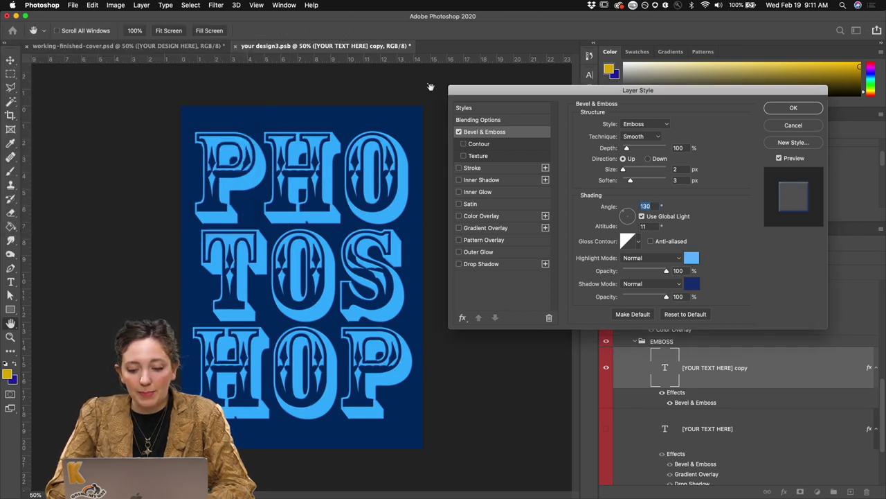
left_click(693, 261)
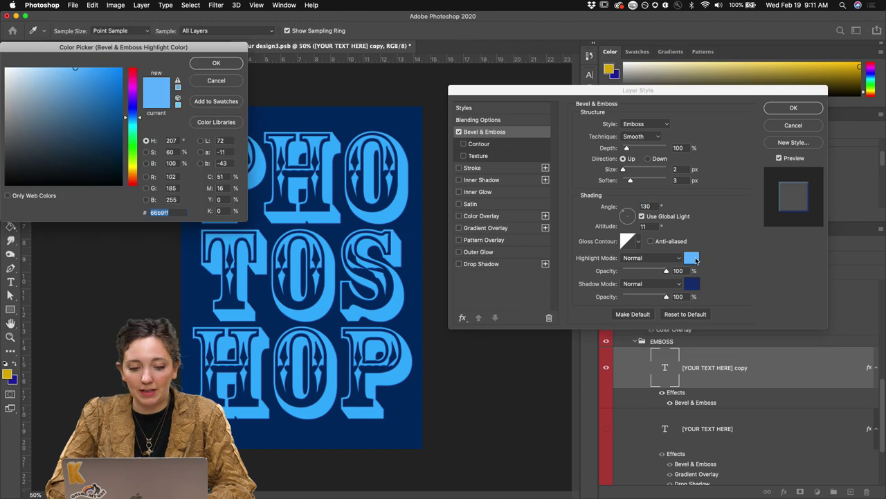
left_click(133, 124)
left_click(90, 68)
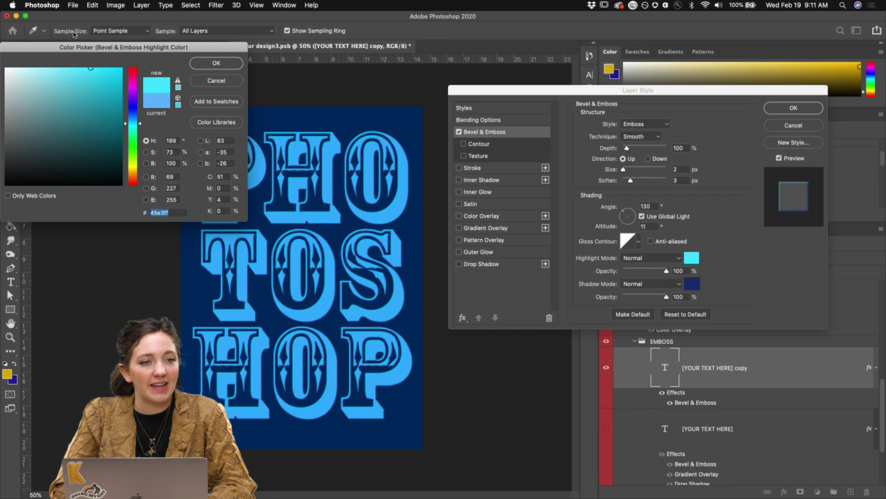
left_click(216, 63)
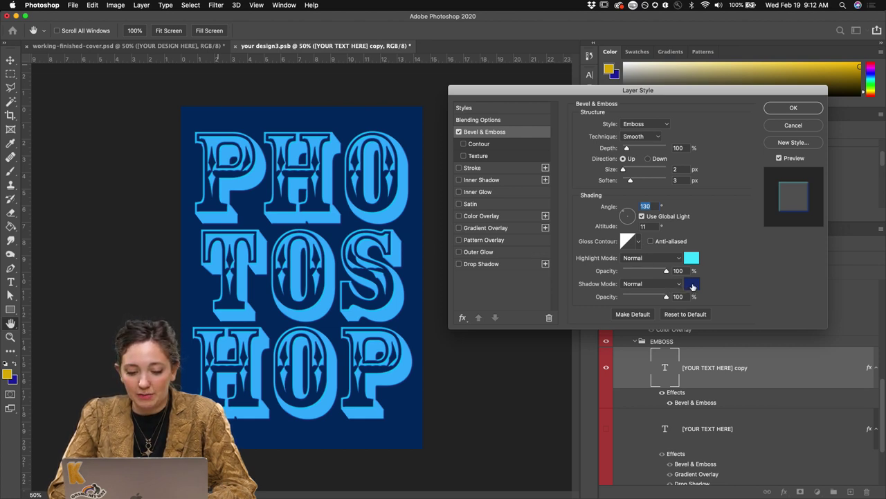
Set the emboss shadow colour to a darkened navy sampled from the cover background.
left_click(695, 286)
left_click_drag(66, 117, 3, 185)
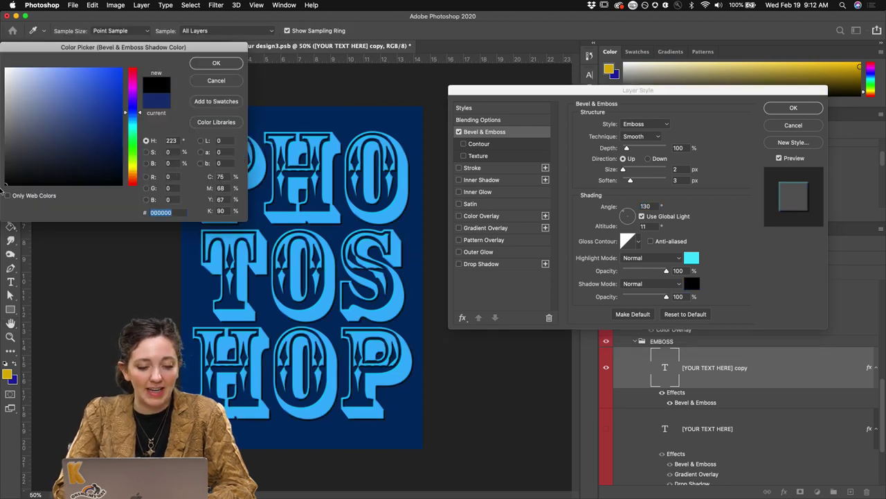
left_click(205, 69)
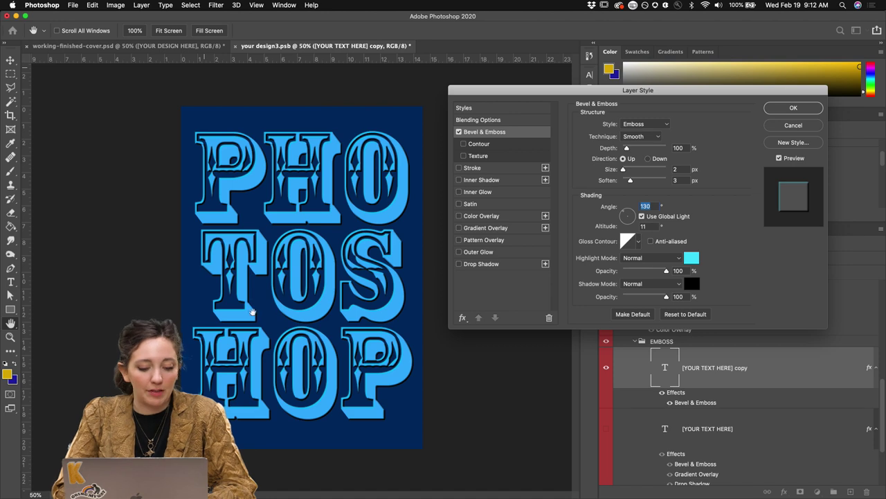
left_click(692, 284)
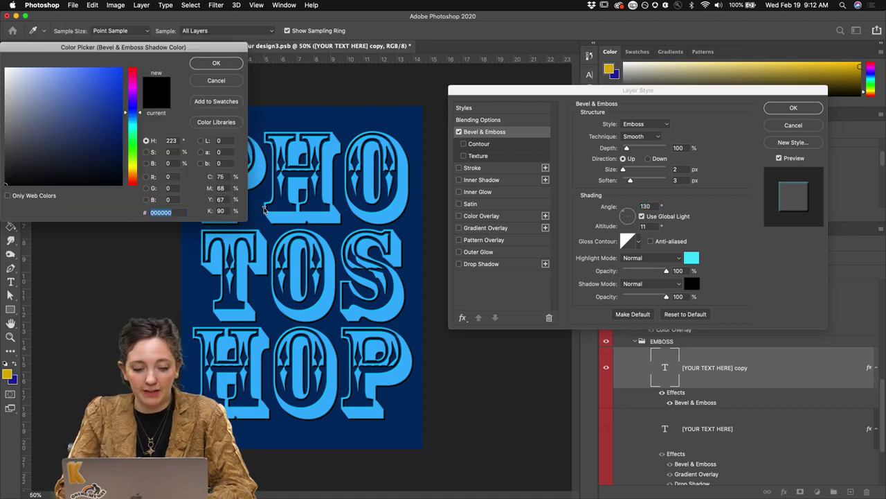
left_click(349, 129)
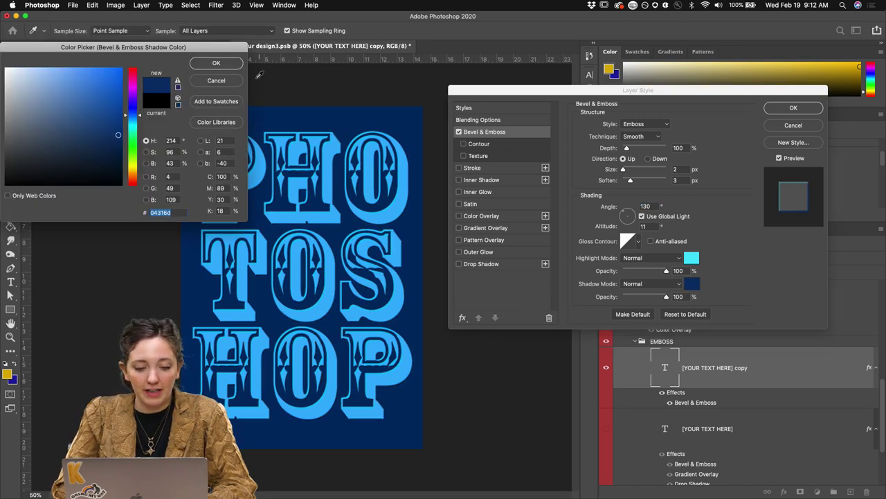
left_click_drag(116, 142, 116, 148)
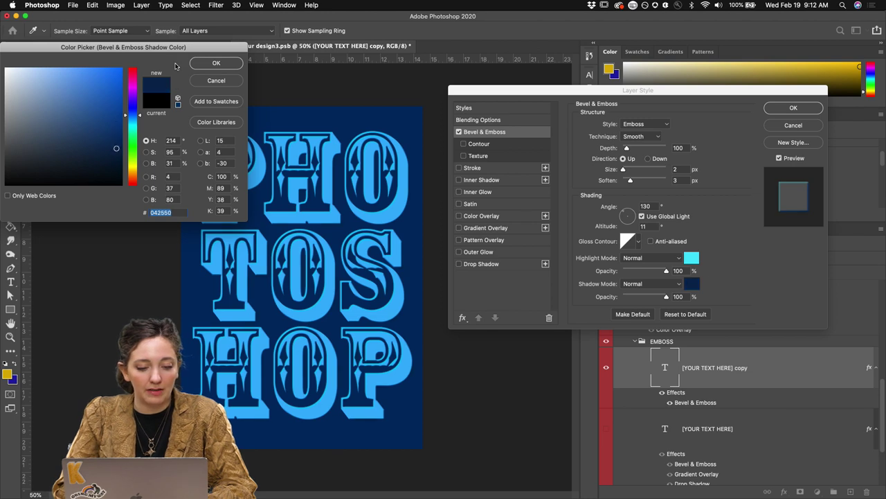
left_click(117, 157)
left_click(216, 62)
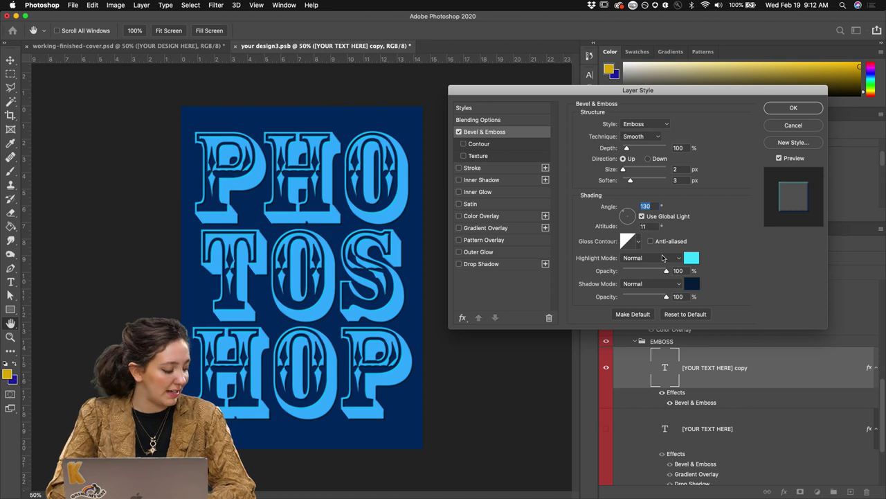
Set the emboss highlight to Linear Dodge (Add) at 59% and the shadow to Multiply at 66%.
left_click(663, 257)
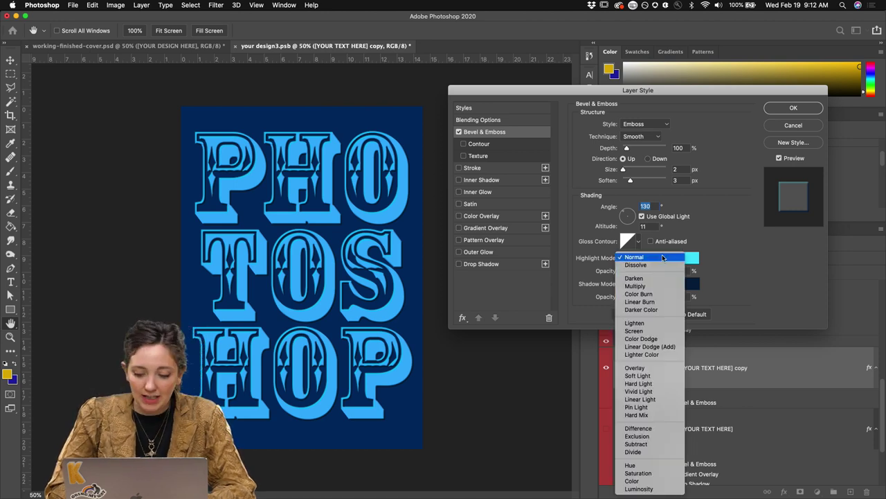
left_click(649, 346)
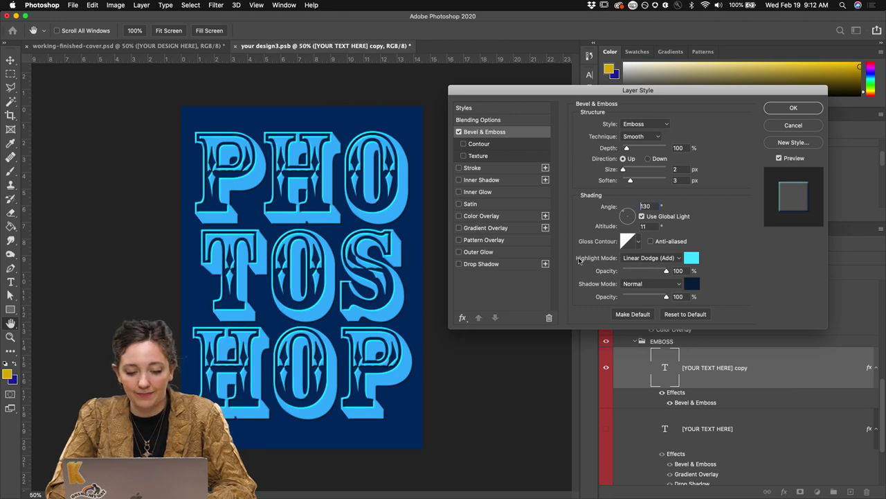
left_click_drag(666, 271, 649, 276)
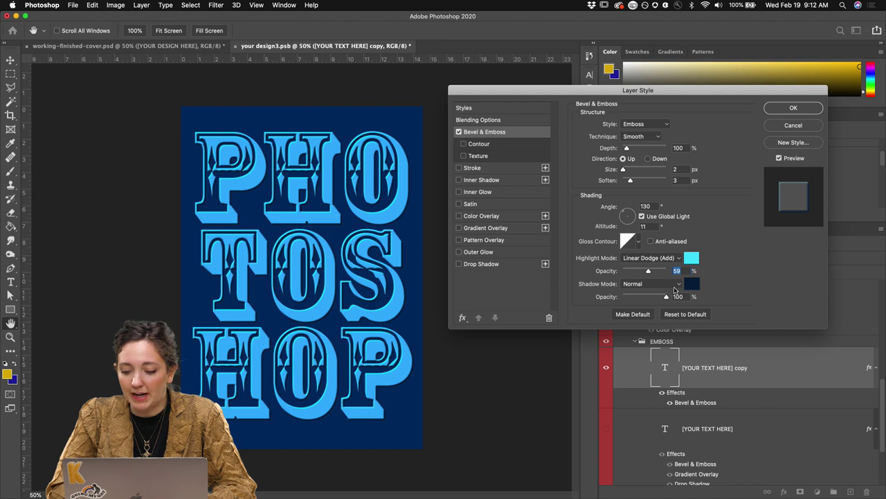
left_click(671, 285)
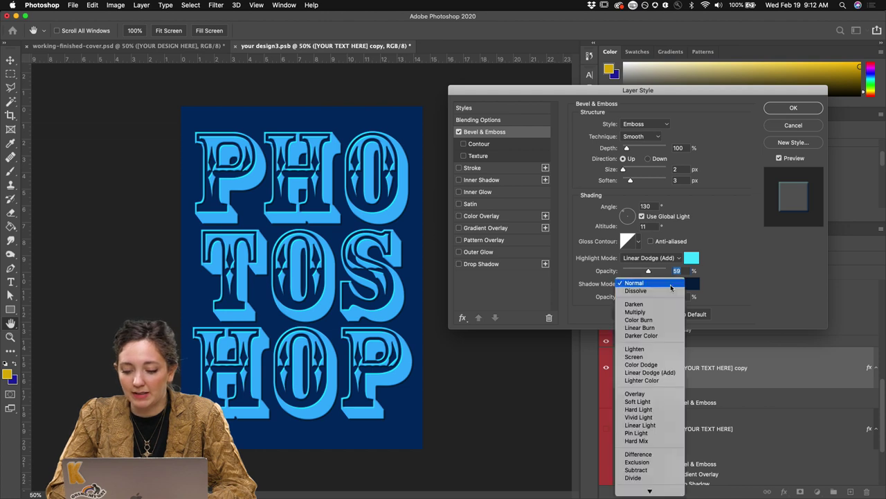
left_click(645, 313)
mouse_move(659, 298)
left_mouse_down()
mouse_move(642, 299)
mouse_move(651, 297)
left_mouse_up()
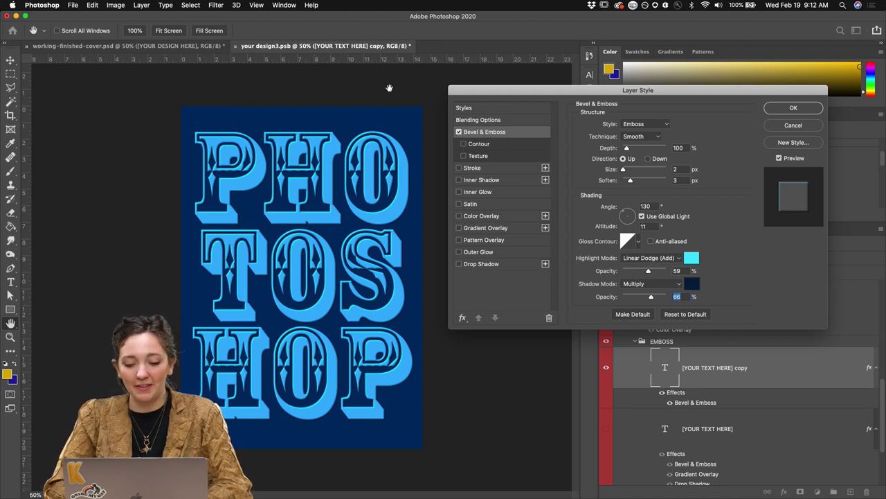
left_click_drag(644, 95, 634, 118)
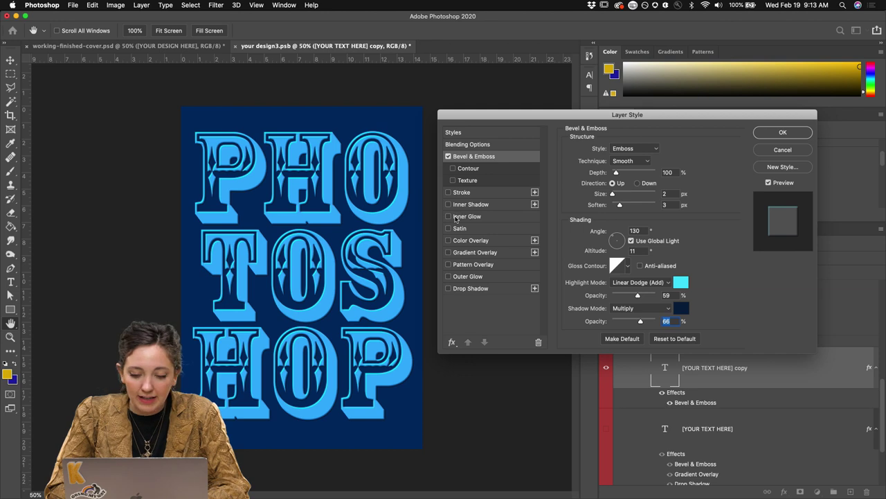
Enable Gradient Overlay on the lettering, set to Multiply at 34% opacity.
left_click(448, 252)
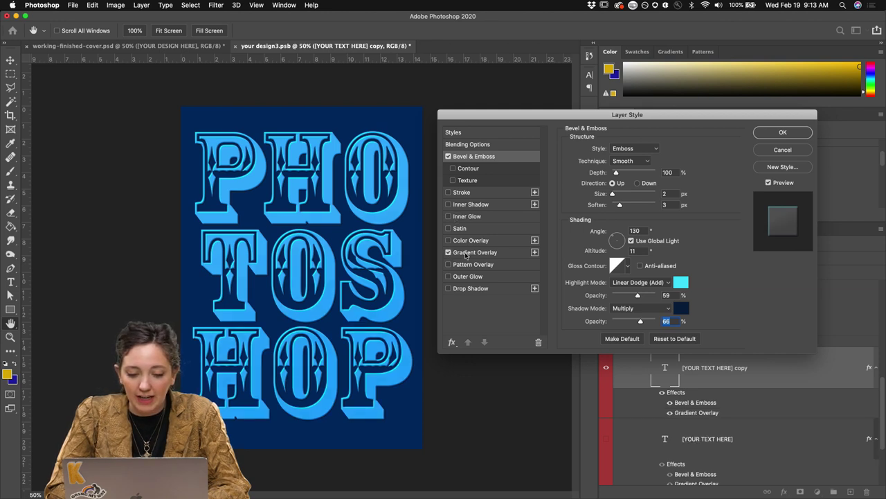
left_click(468, 253)
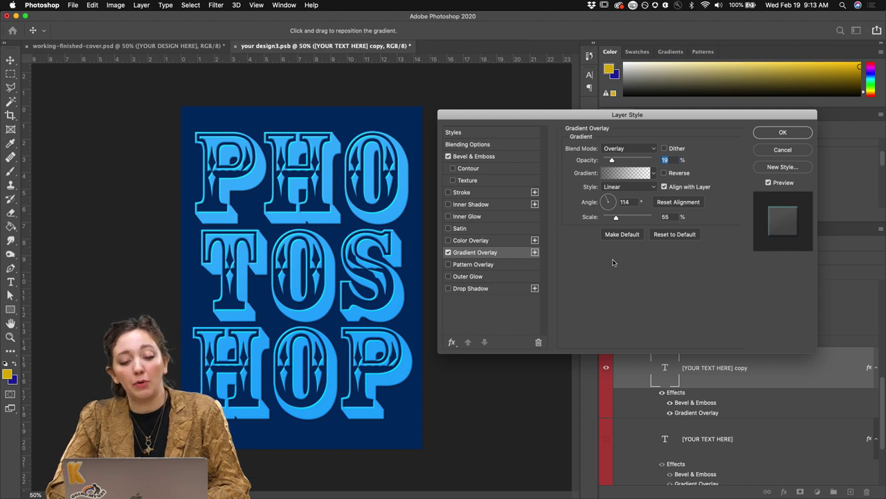
left_click(448, 253)
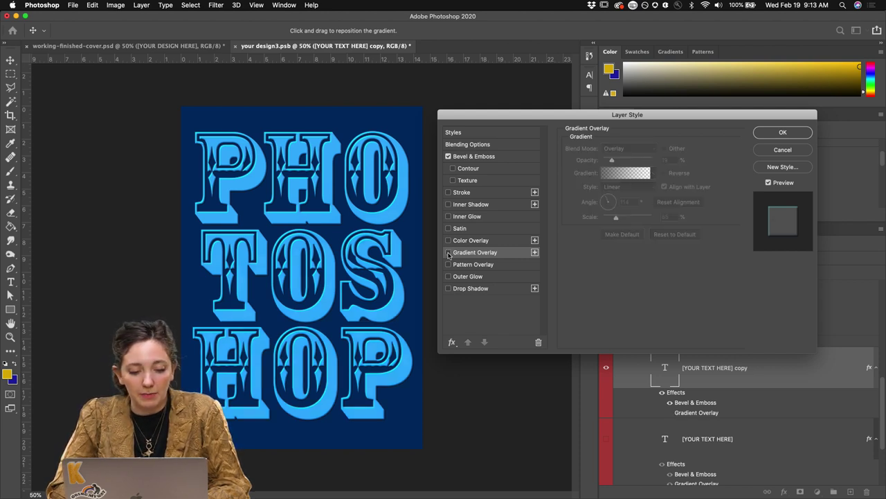
left_click(448, 253)
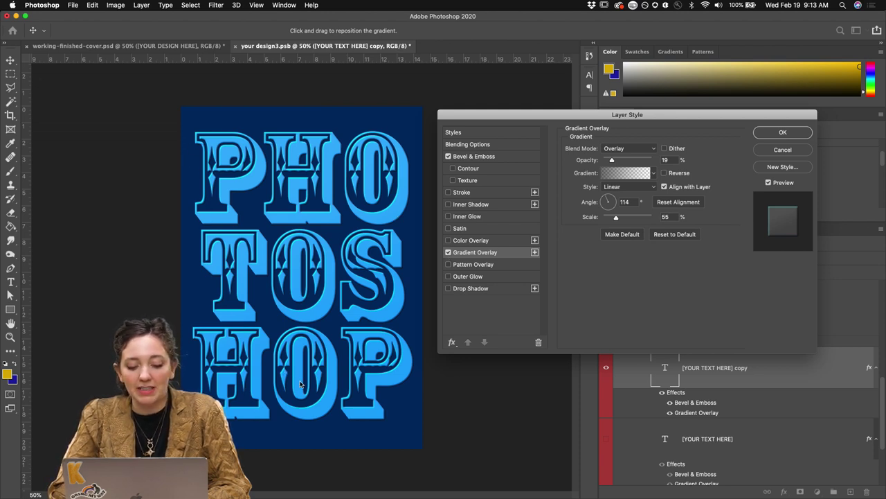
left_click(449, 252)
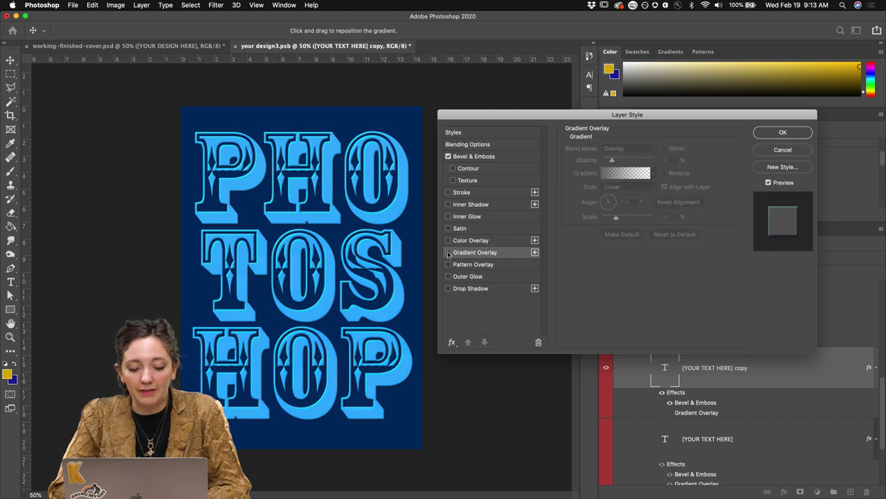
left_click(448, 253)
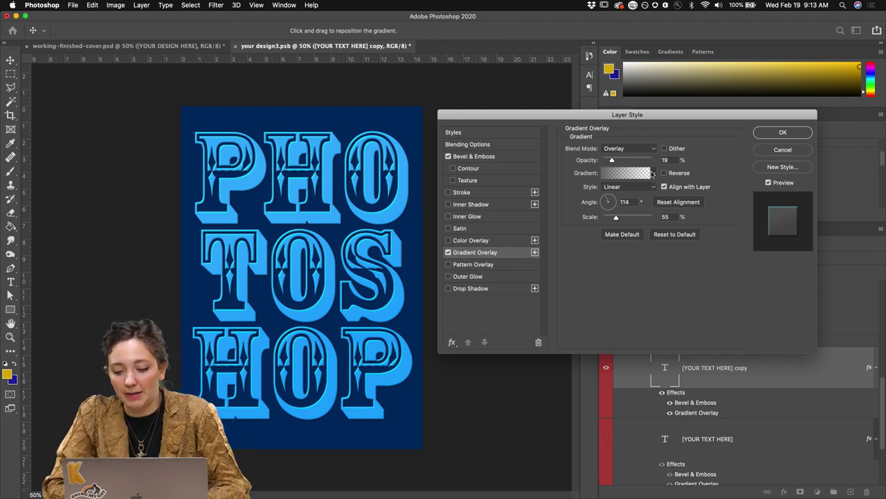
left_click(651, 150)
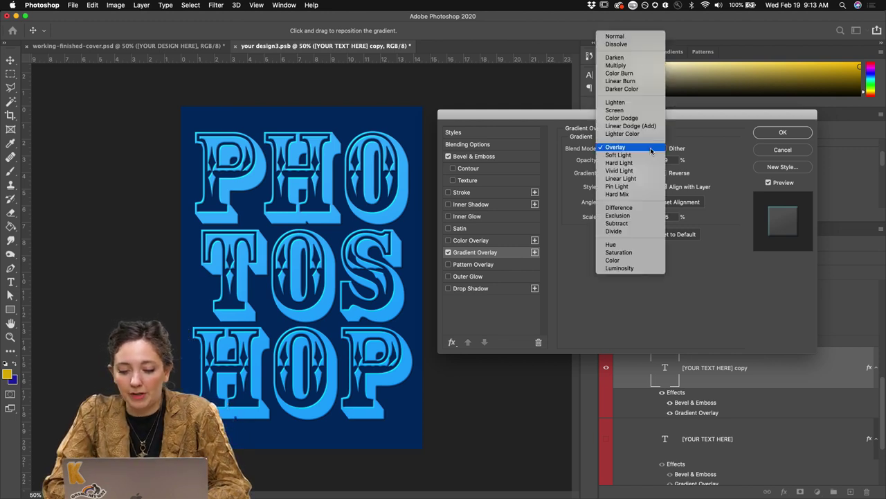
left_click(627, 65)
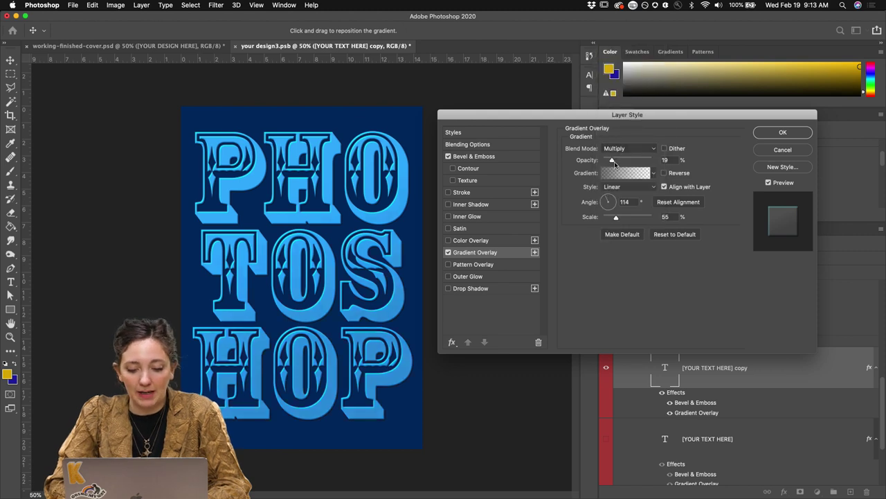
mouse_move(612, 160)
left_mouse_down()
mouse_move(638, 160)
mouse_move(618, 164)
left_mouse_up()
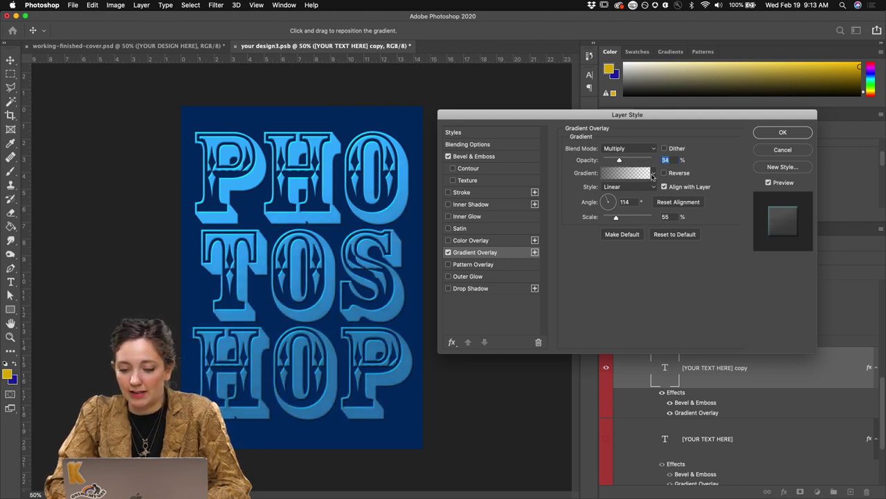
Choose the darker grey-to-transparent gradient preset for the overlay.
left_click(653, 176)
left_click(637, 222)
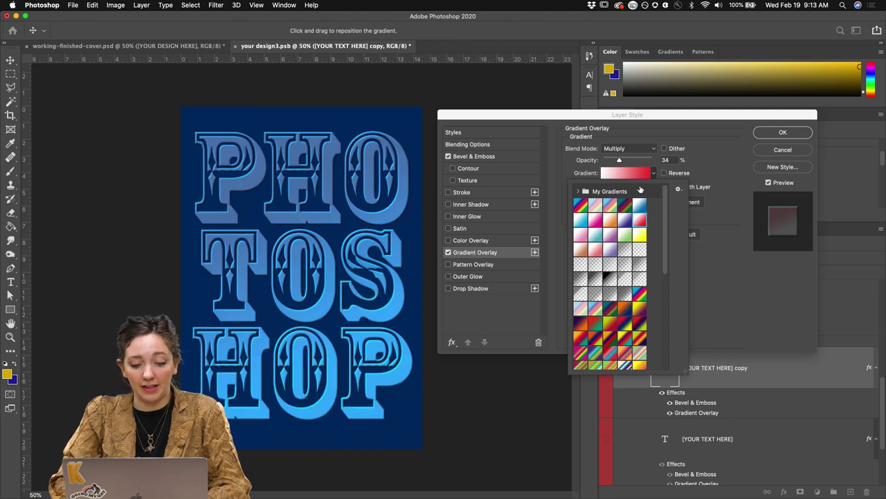
left_click(638, 205)
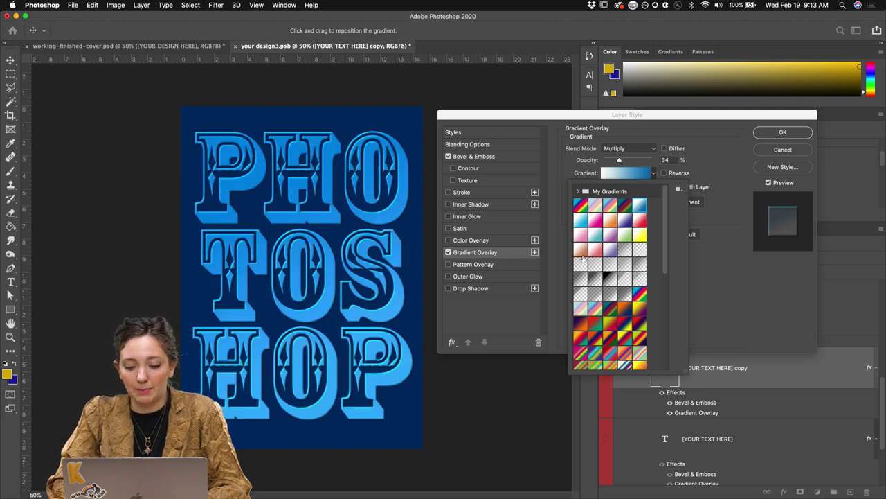
left_click(581, 265)
left_click(594, 278)
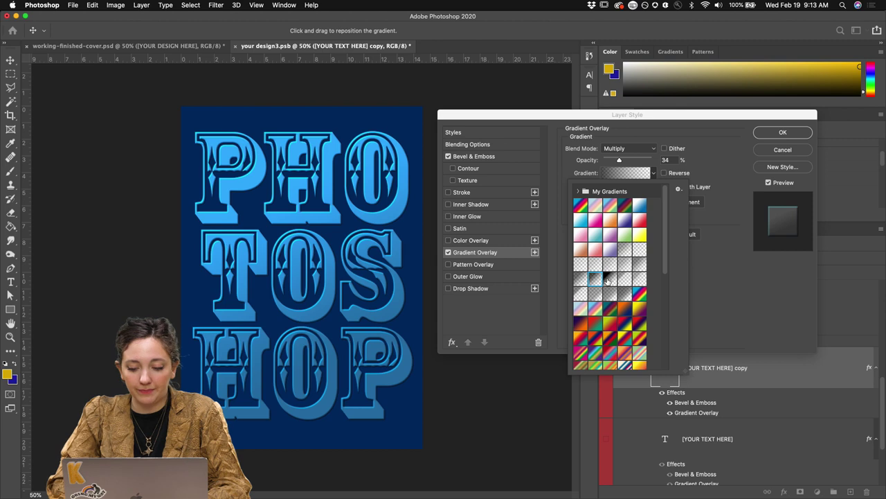
left_click(607, 278)
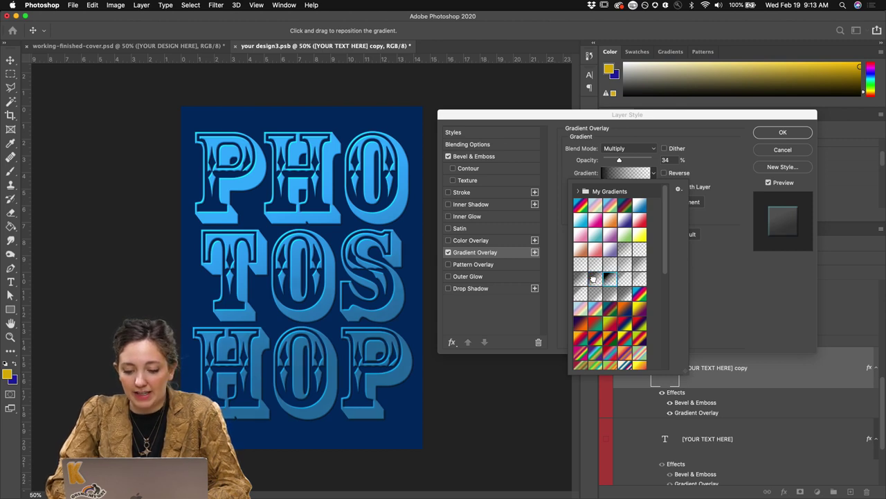
left_click(594, 278)
left_click(610, 278)
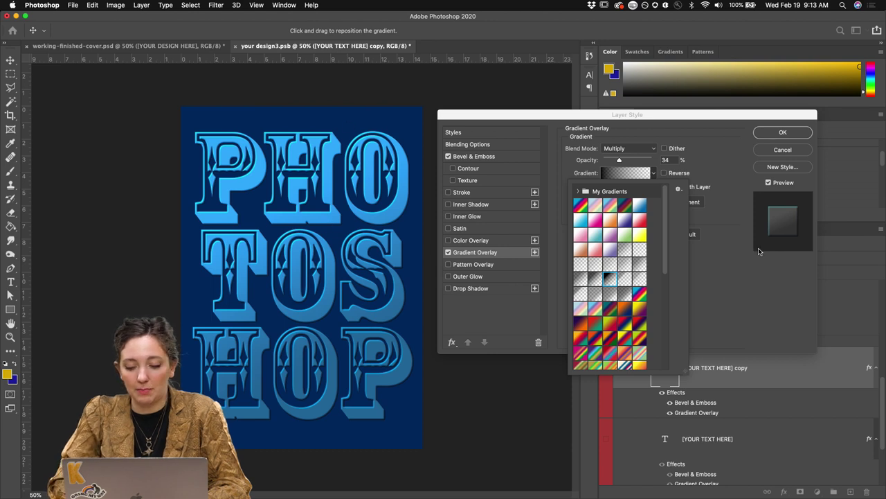
key("Return")
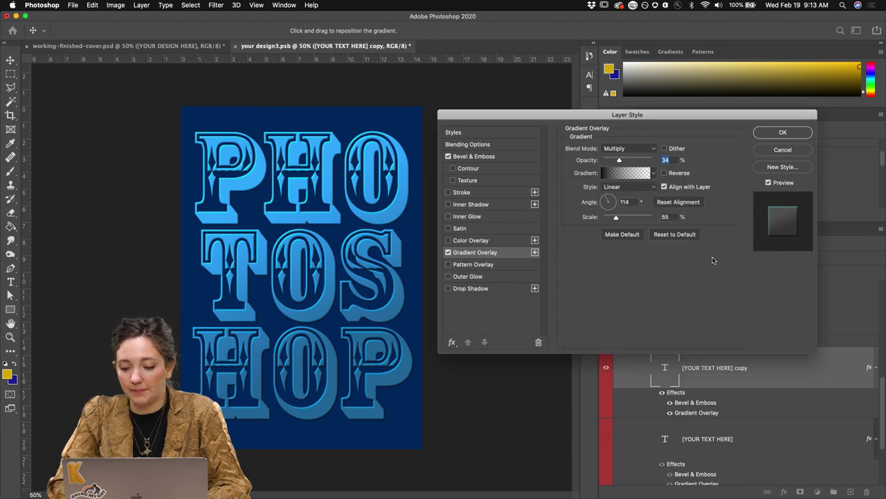
Set the gradient overlay angle to 78° and scale to 47%.
left_click(608, 198)
left_click(609, 204)
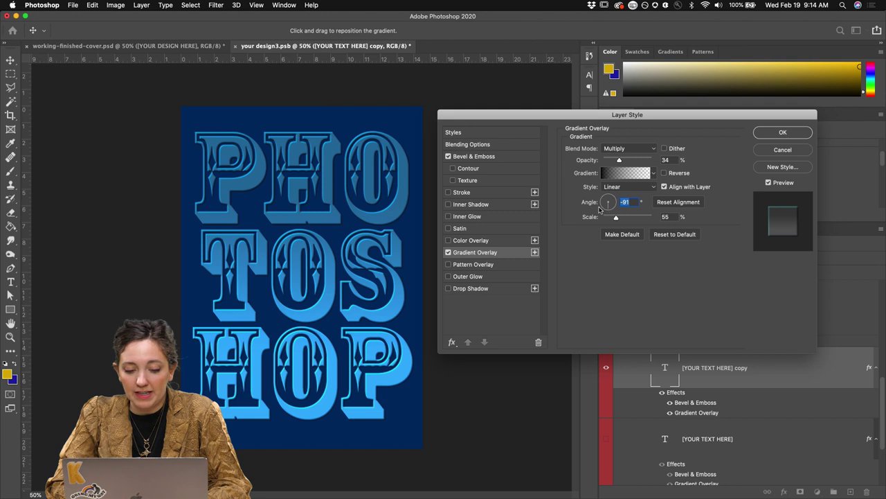
left_click(610, 198)
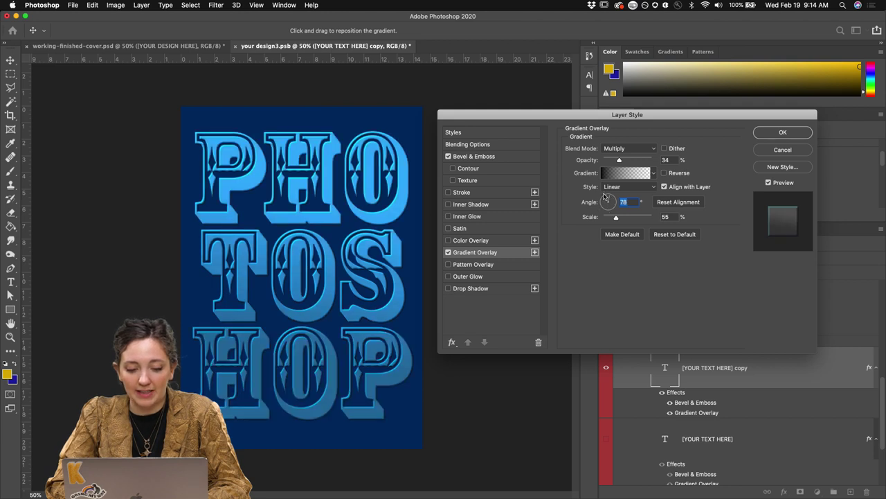
mouse_move(616, 217)
left_mouse_down()
mouse_move(634, 219)
mouse_move(613, 221)
left_mouse_up()
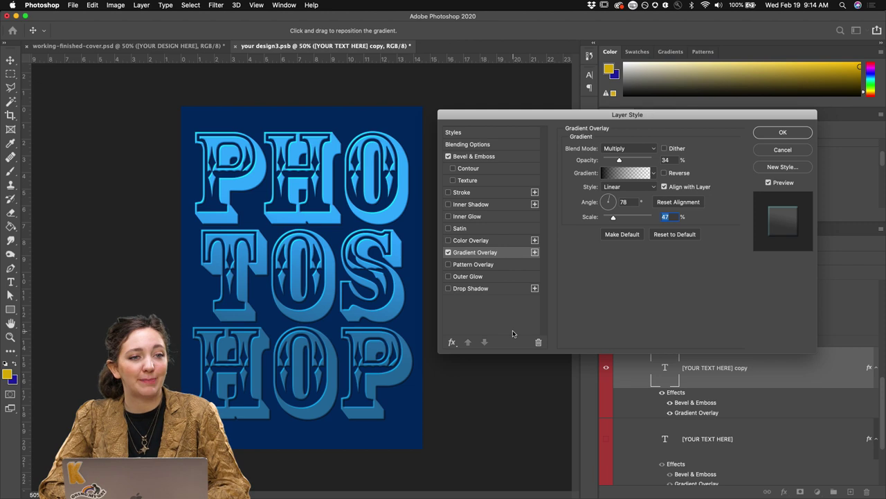
Enable Drop Shadow on the PHOTOSHOP text copy and bring up its settings, moving the dialog up.
left_click(448, 289)
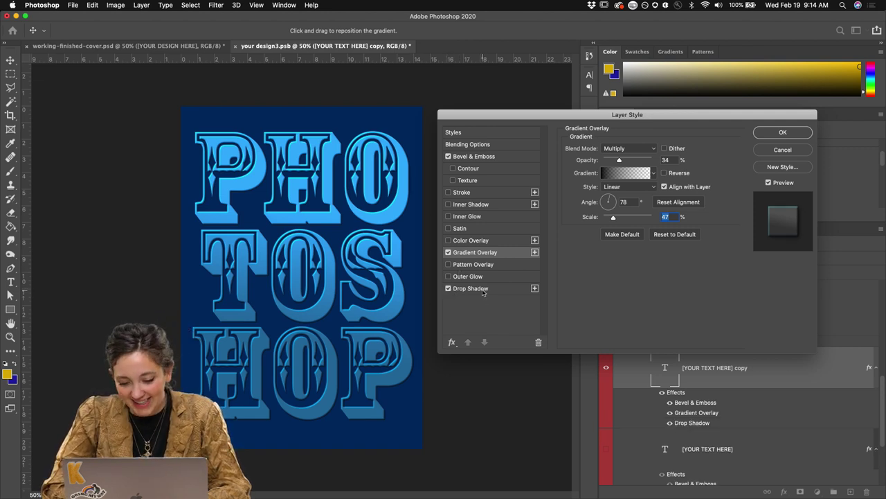
left_click(483, 290)
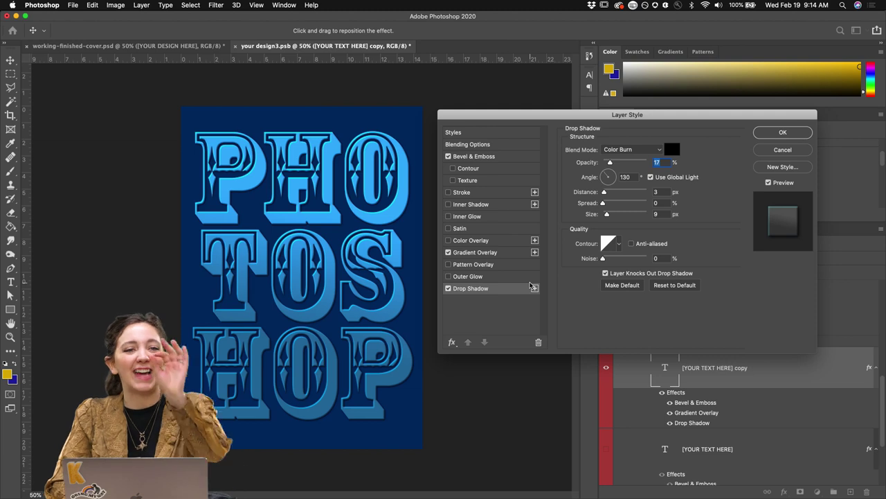
left_click_drag(609, 115, 608, 68)
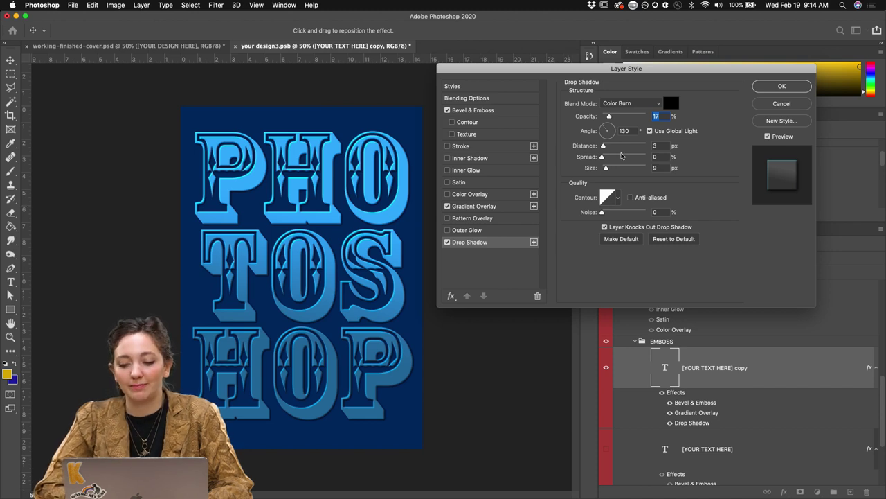
left_click_drag(607, 76, 595, 136)
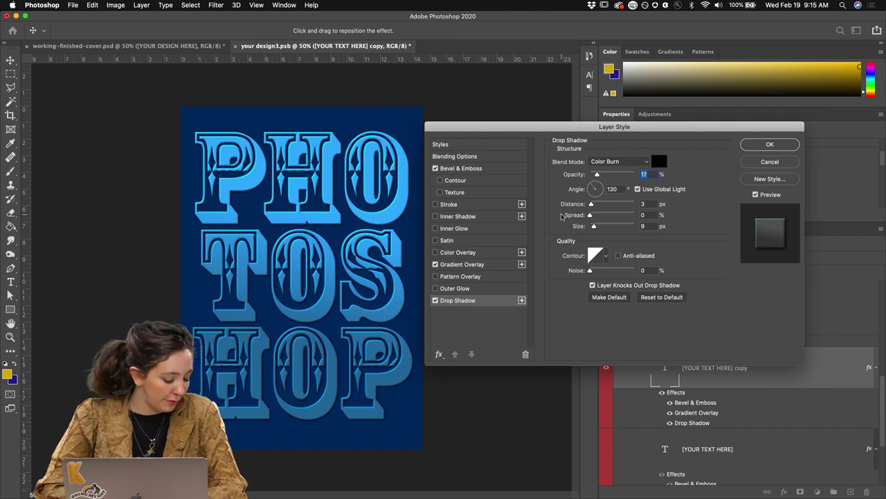
Set the drop shadow blend mode to Color Burn after trying Multiply and Soft Light.
left_click(626, 163)
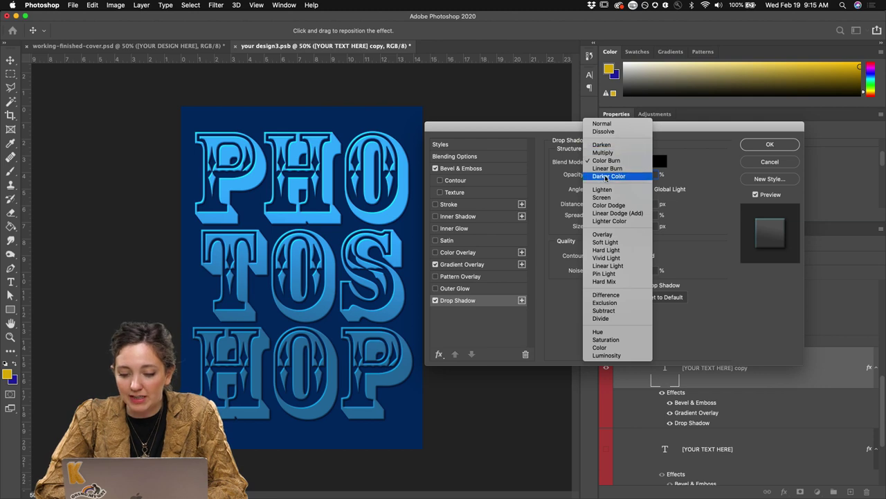
left_click(608, 153)
left_click(618, 161)
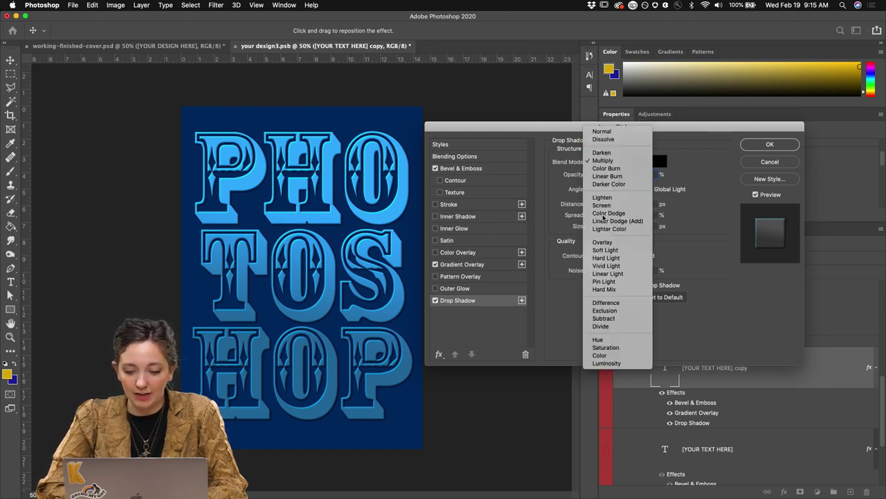
left_click(607, 245)
left_click(620, 175)
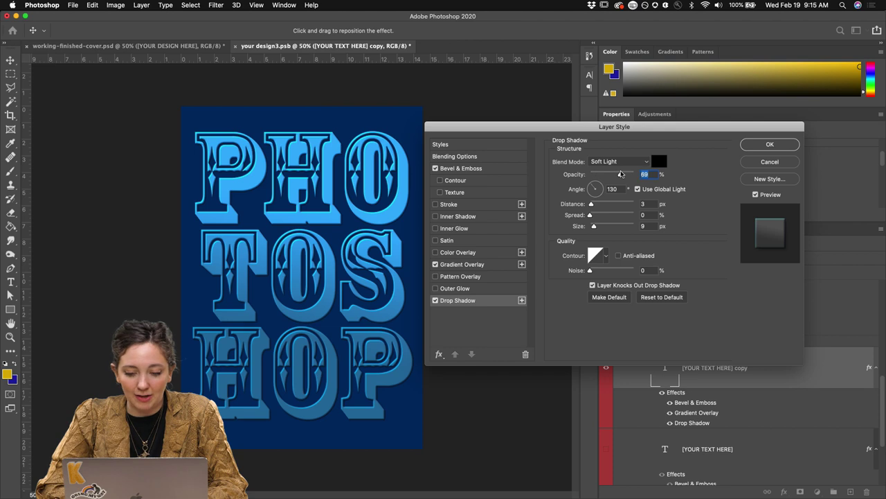
left_click(658, 162)
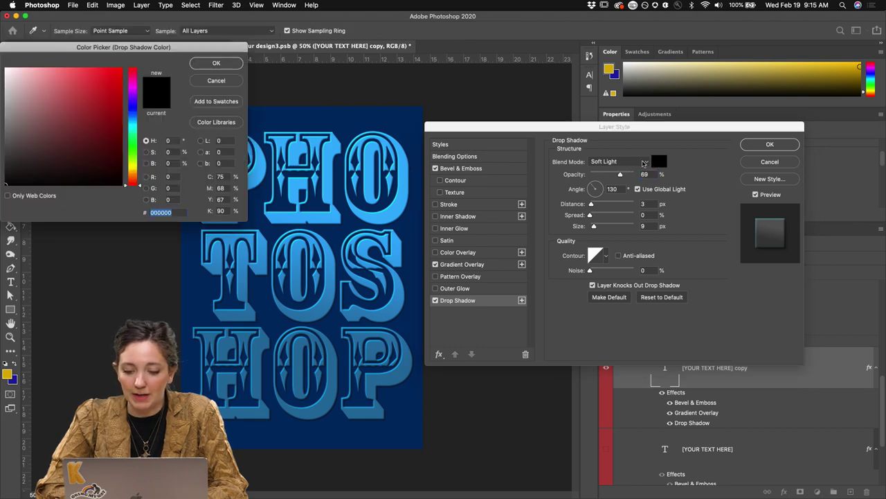
key("Return")
left_click(619, 162)
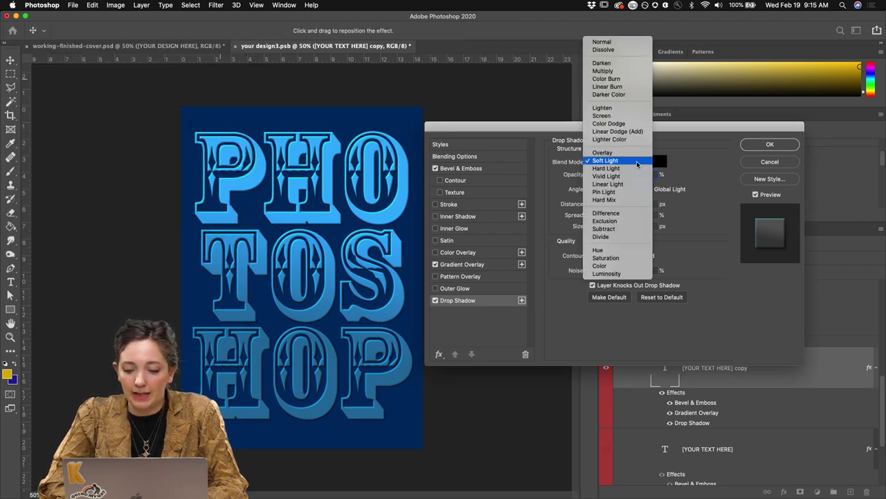
left_click(611, 68)
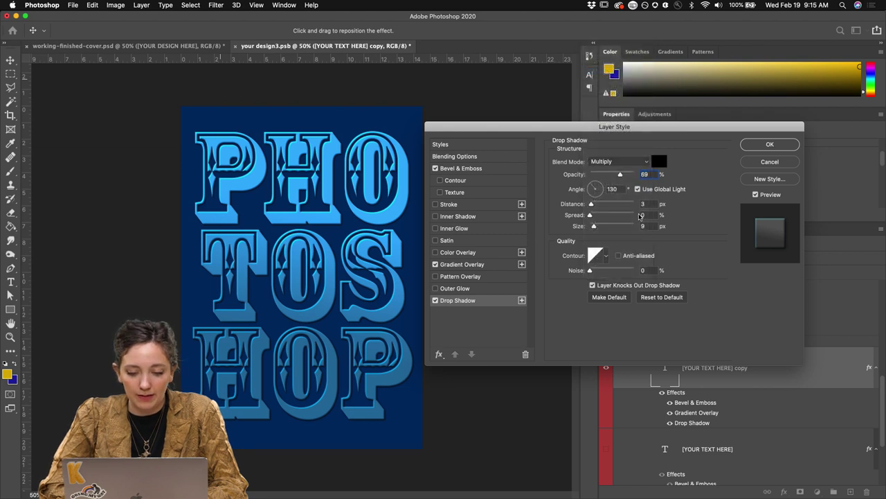
left_click(624, 163)
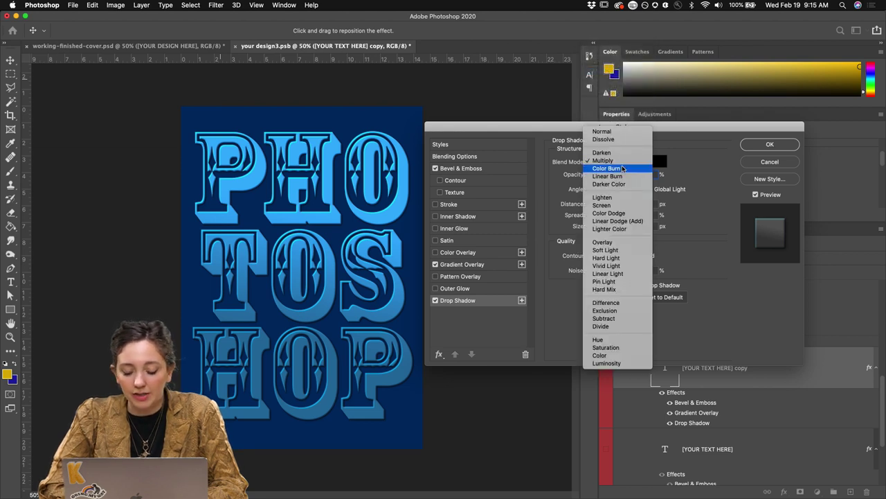
left_click(623, 168)
Sample the cover's dark navy as the drop shadow colour and lower its opacity.
left_click(658, 161)
left_click(356, 128)
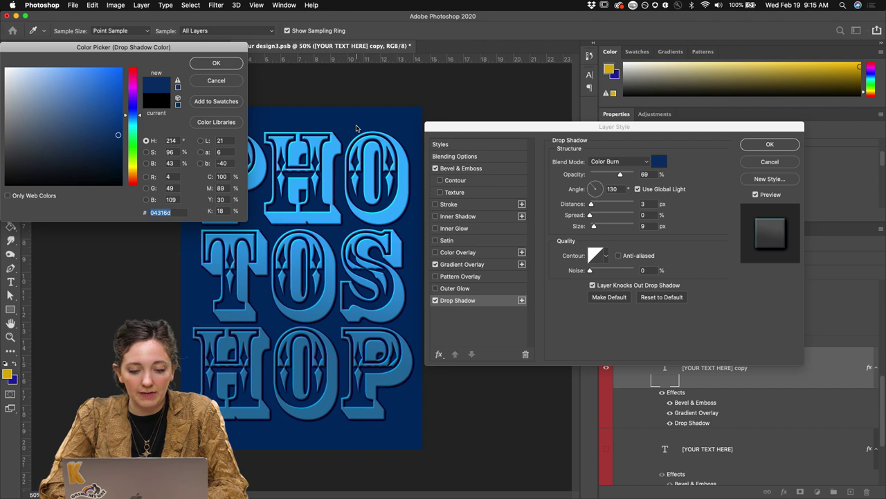
left_click(227, 65)
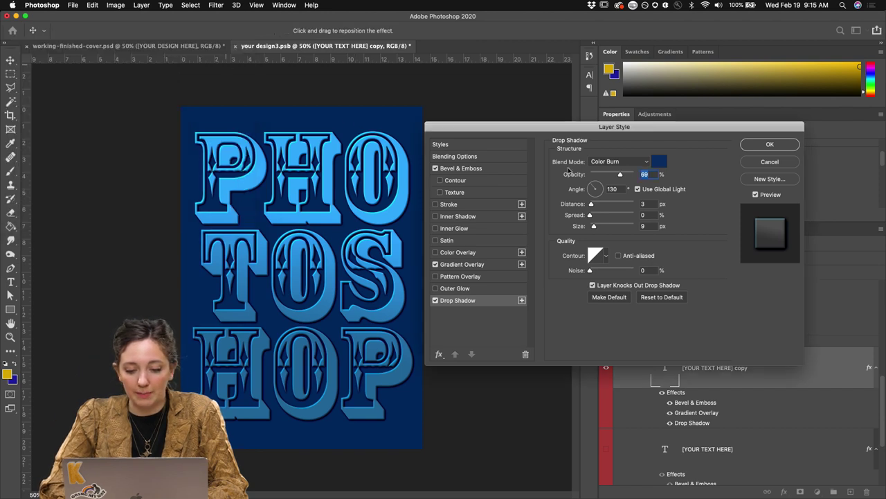
left_click_drag(620, 175, 605, 179)
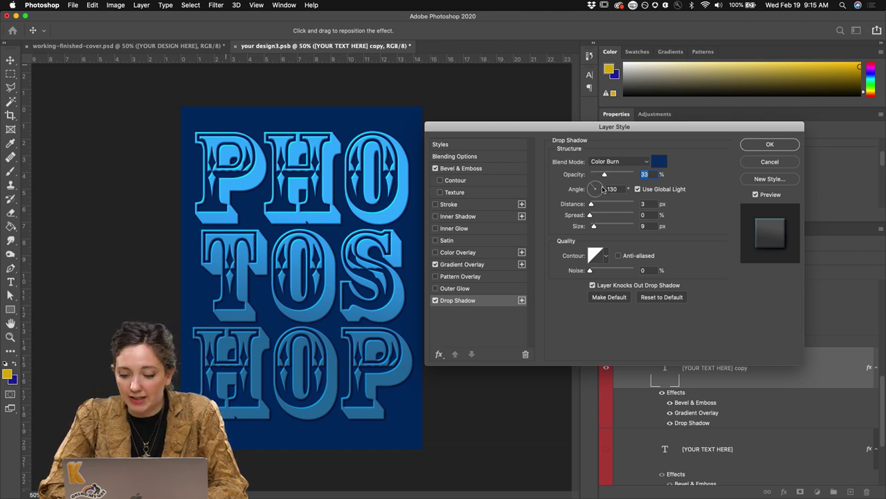
Set the shadow angle to 130°, opacity to 21%, size to 4 px, and apply.
left_click(600, 190)
left_click(599, 195)
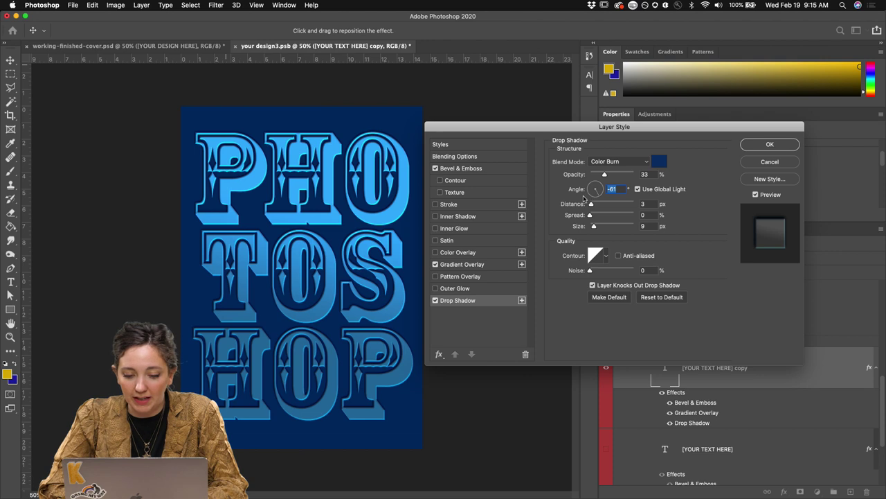
left_click(592, 191)
left_click(593, 189)
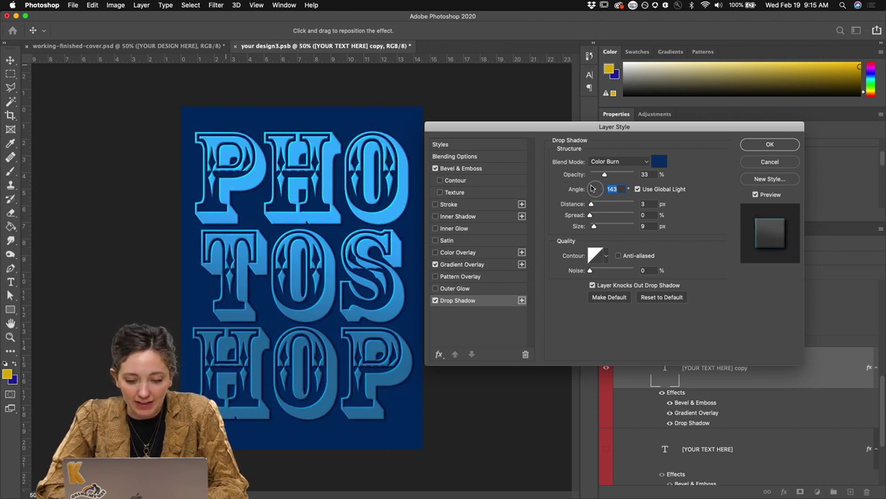
type("130")
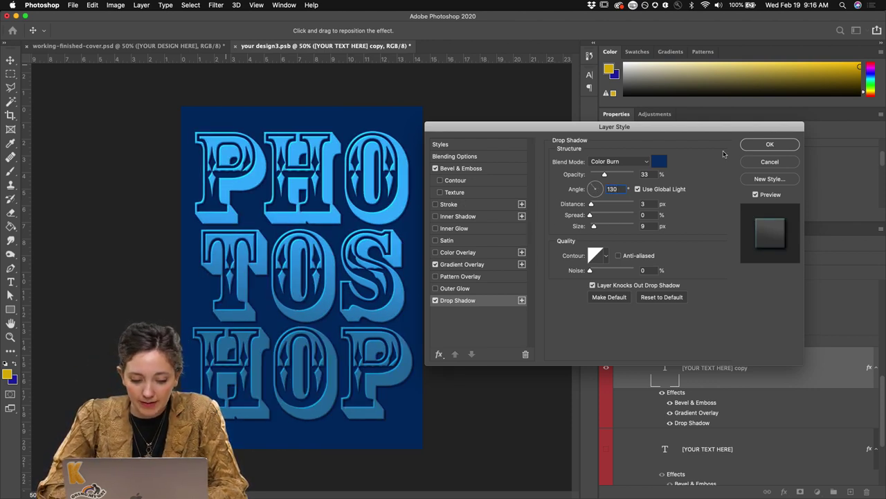
left_click_drag(604, 174, 599, 176)
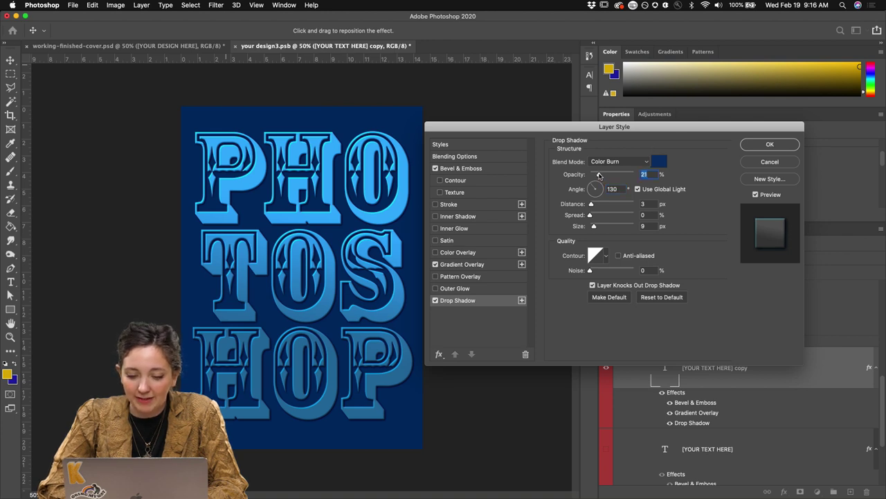
left_click_drag(594, 229, 592, 229)
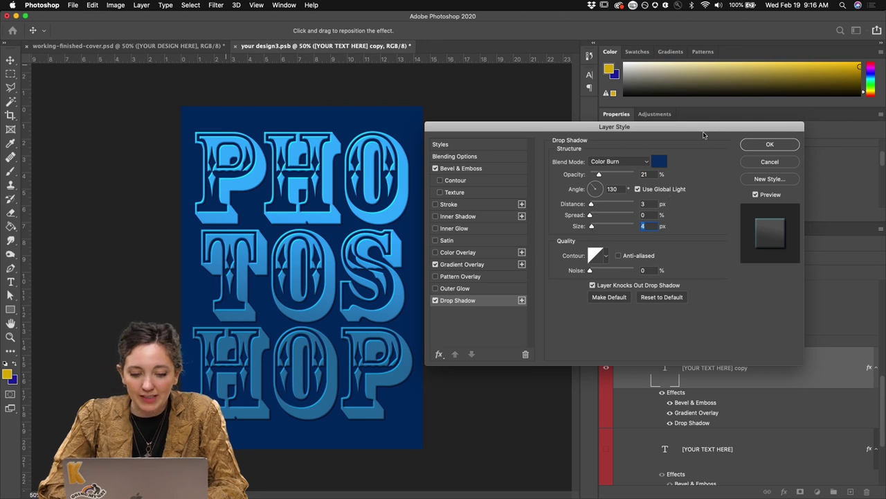
left_click(764, 145)
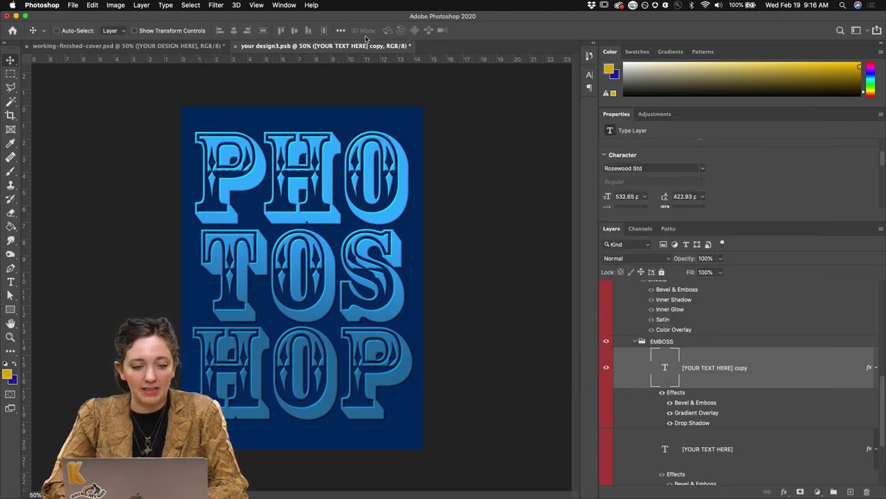
Save your design3.psb, view it zoomed out on the book-stack mockup, then return.
left_click(74, 7)
left_click(82, 101)
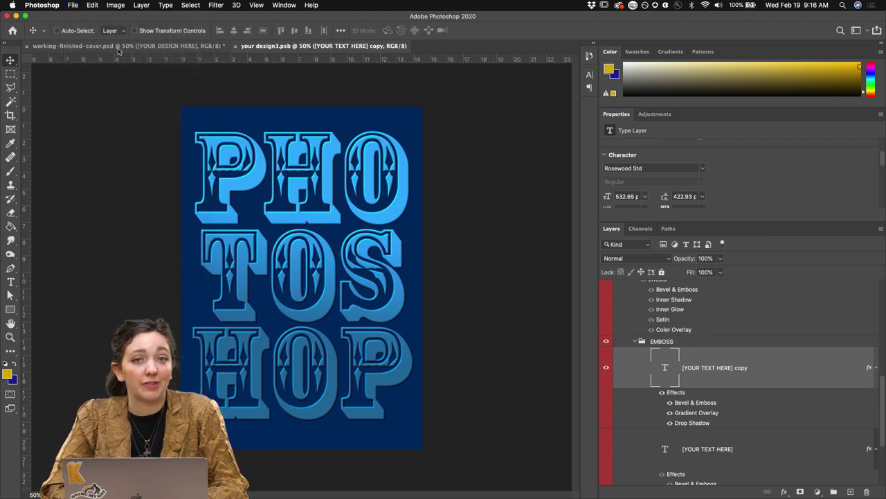
left_click(117, 48)
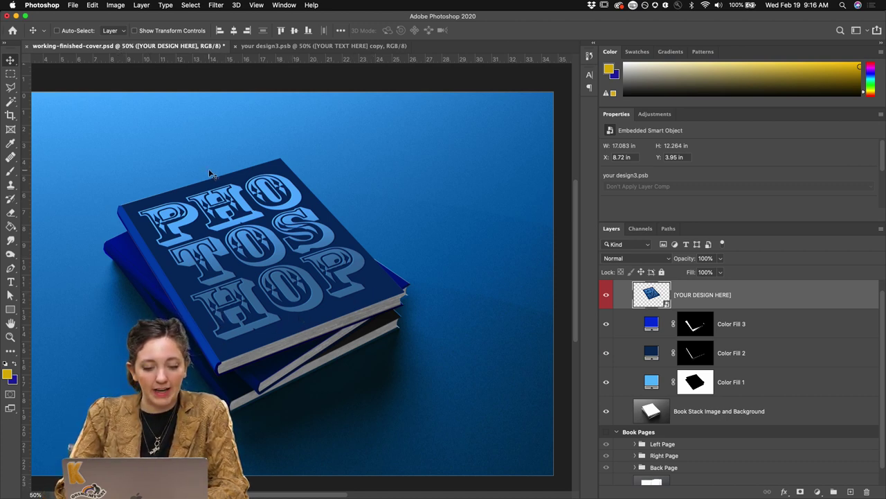
key("super+minus")
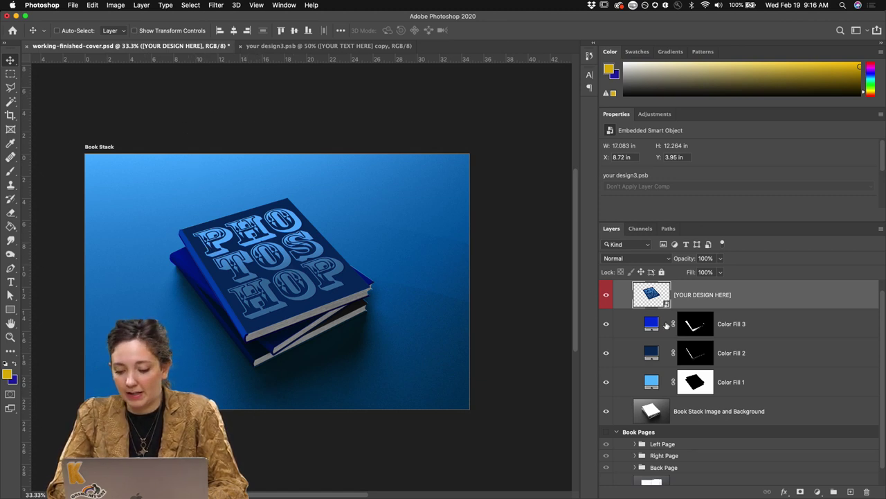
left_click(326, 45)
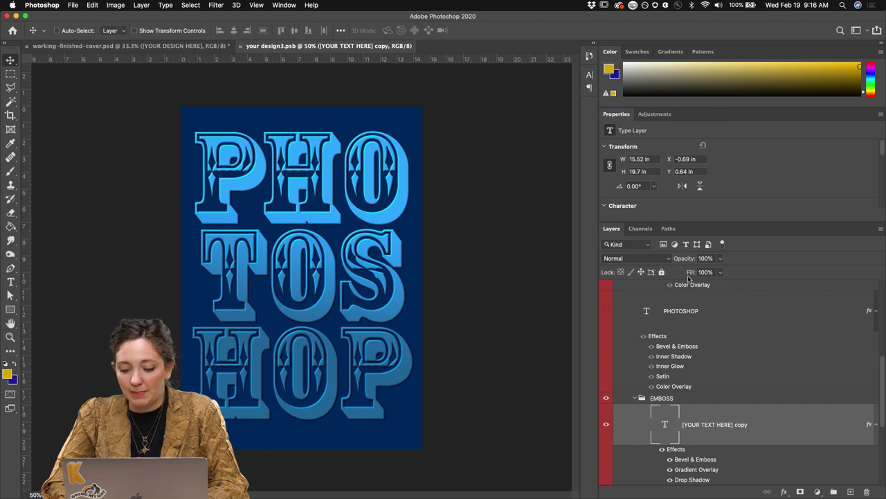
Scrub the text copy layer's Fill down to 0%, then back up to 25%.
key("super")
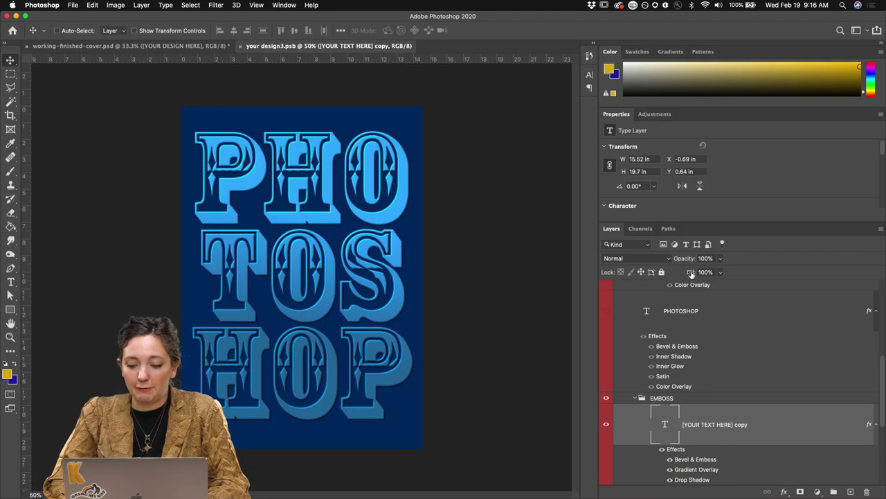
left_click_drag(689, 273, 575, 269)
scroll(701, 450, "down", 2)
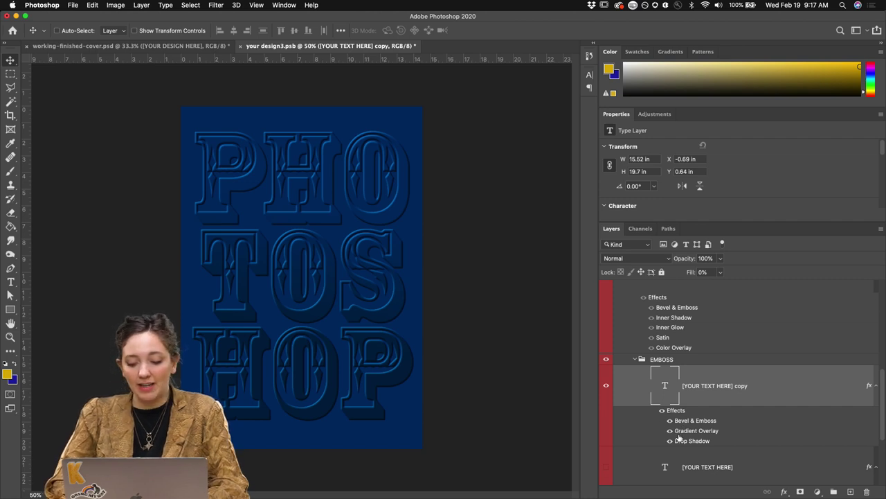
scroll(679, 438, "up", 1)
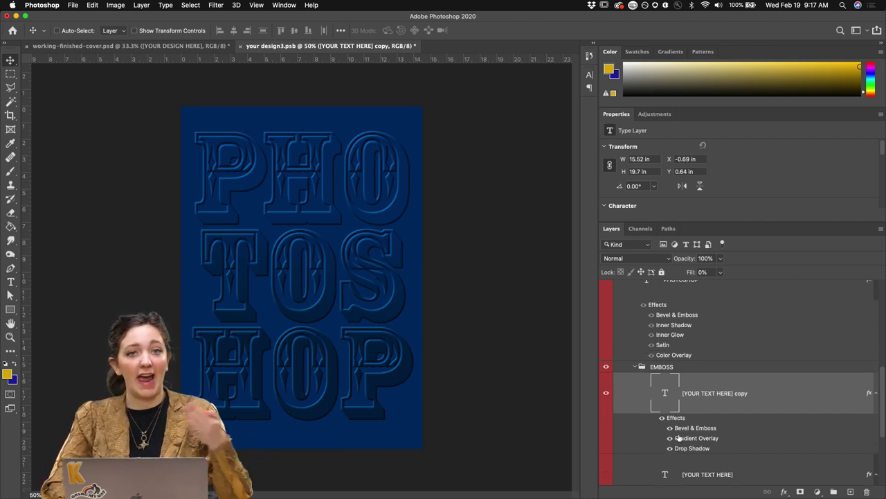
left_click_drag(688, 274, 701, 273)
left_click(689, 390)
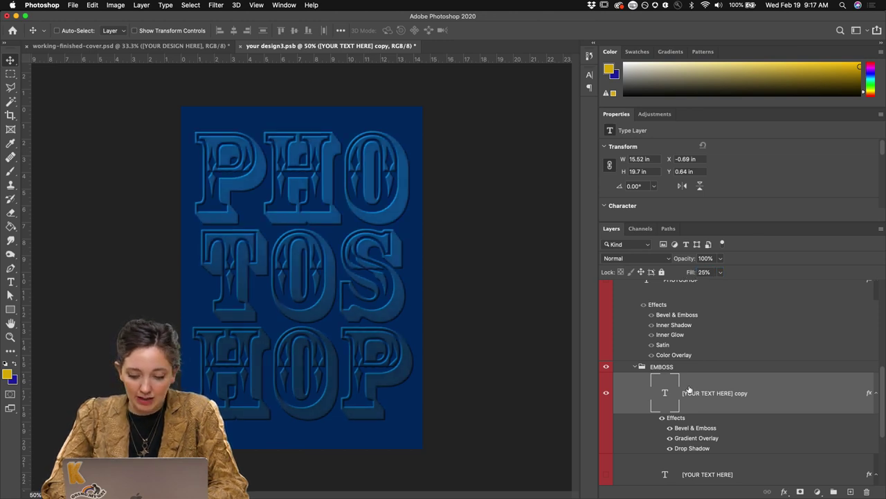
double_click(689, 439)
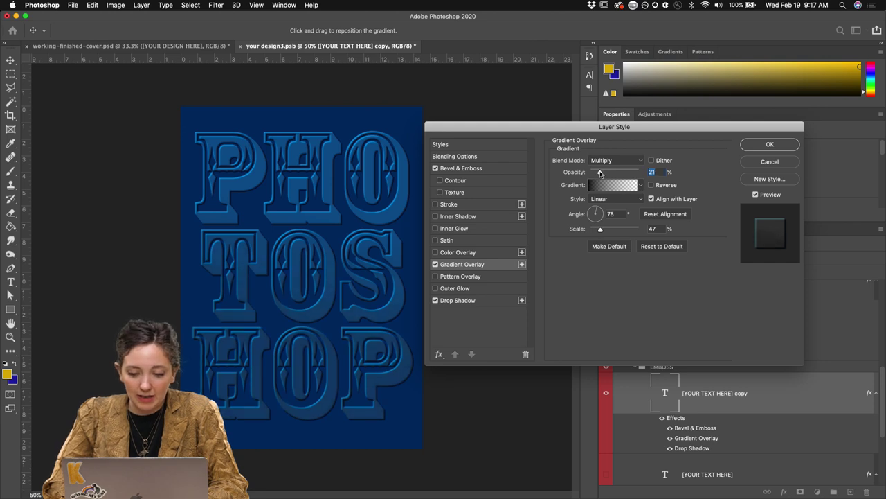
Lower the gradient overlay opacity to 21%, set the text fill to 11%, and view the mockup.
left_click_drag(600, 173, 596, 173)
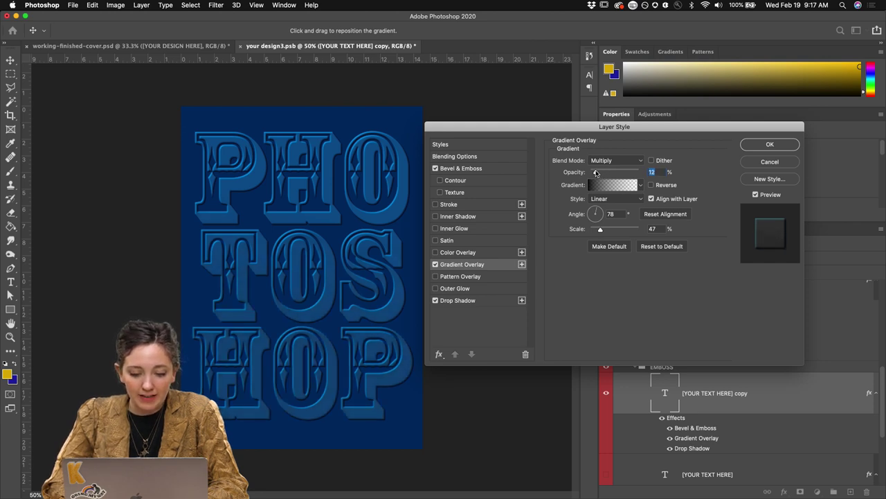
left_click(767, 144)
left_click_drag(690, 271, 642, 272)
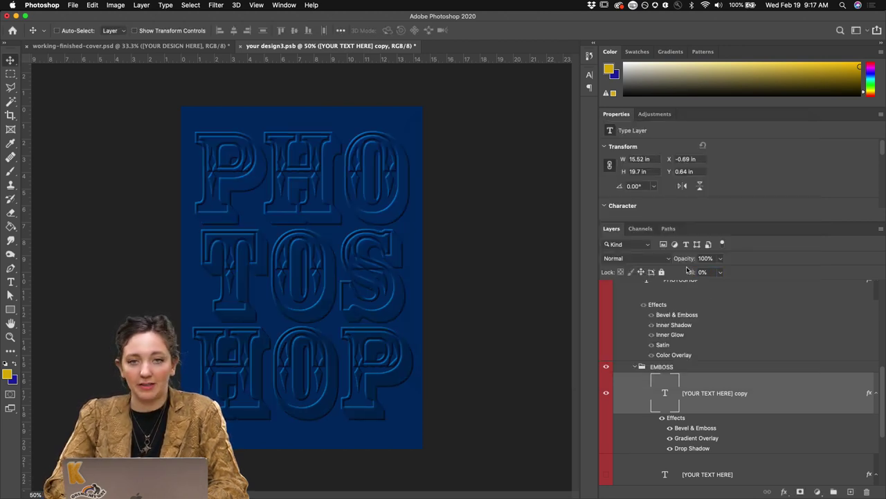
left_click_drag(687, 272, 697, 275)
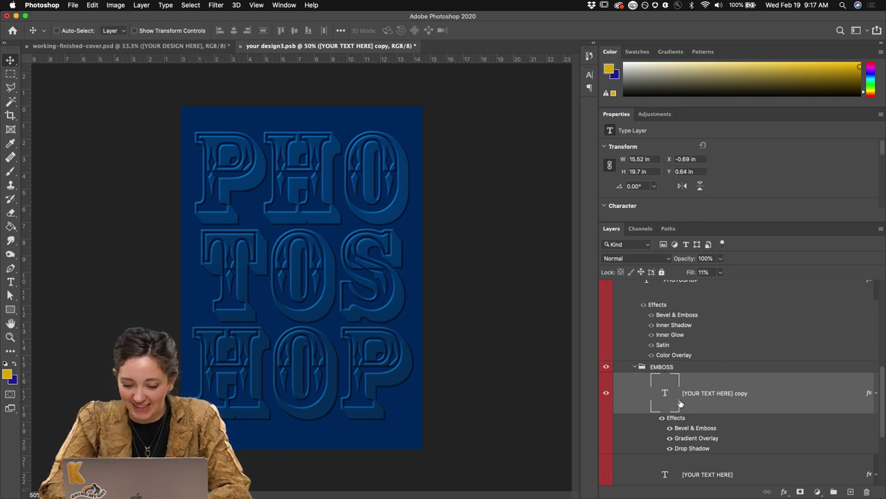
left_click(187, 46)
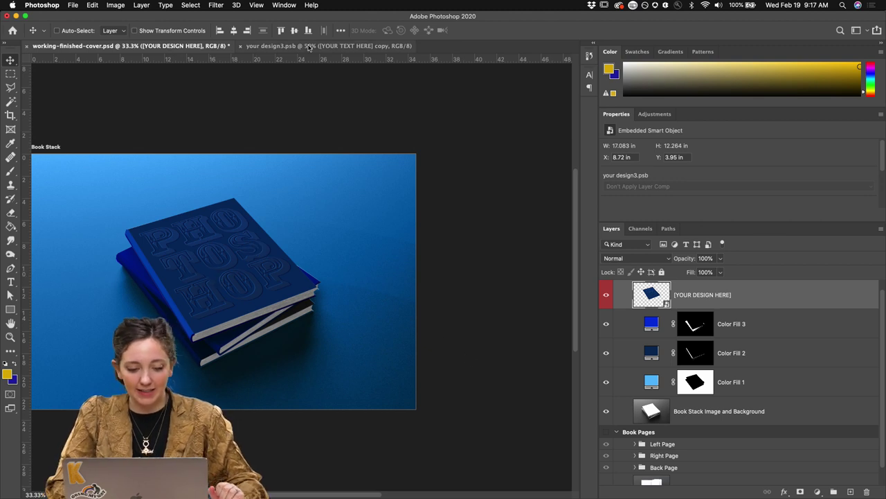
Zoom in on the book-stack mockup, then go back to the your design3.psb cover.
scroll(183, 194, "left", 5)
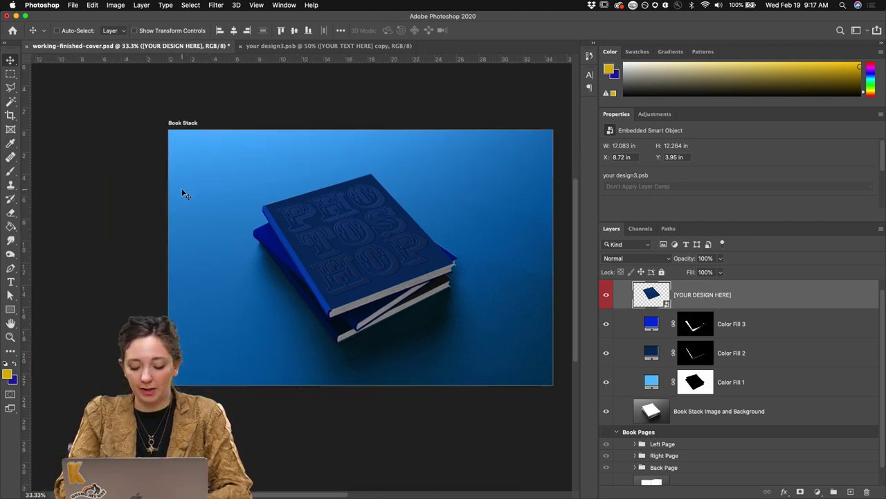
key("super+equal")
scroll(252, 230, "right", 5)
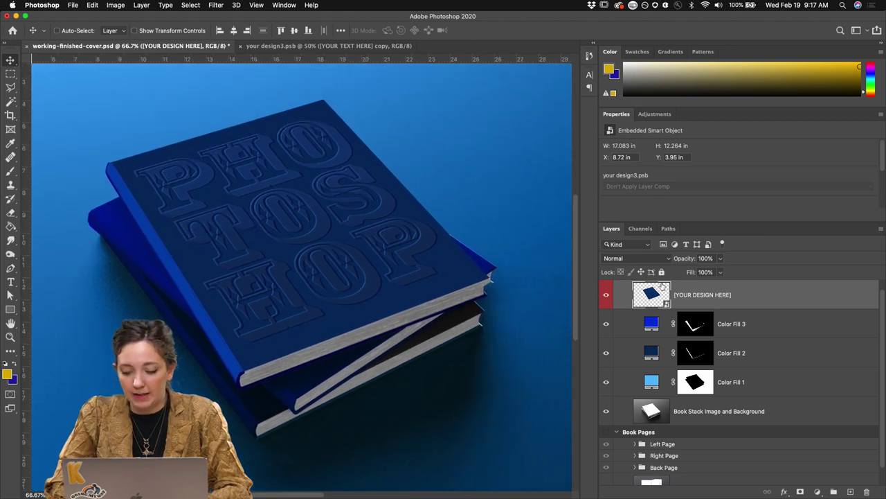
left_click(316, 46)
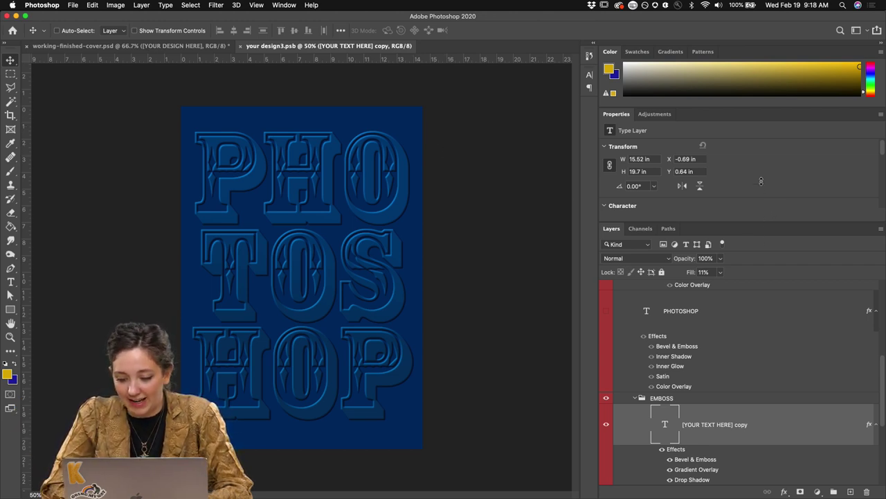
Hide the EMBOSS group, show LETTER PRESS, then hide its 30 and Rectangle 1 layers.
left_click(607, 401)
scroll(660, 393, "up", 5)
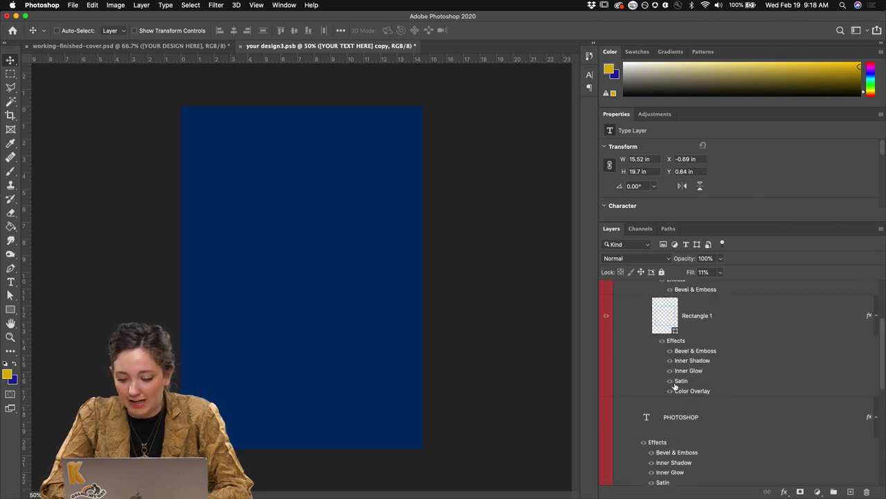
scroll(648, 355, "up", 3)
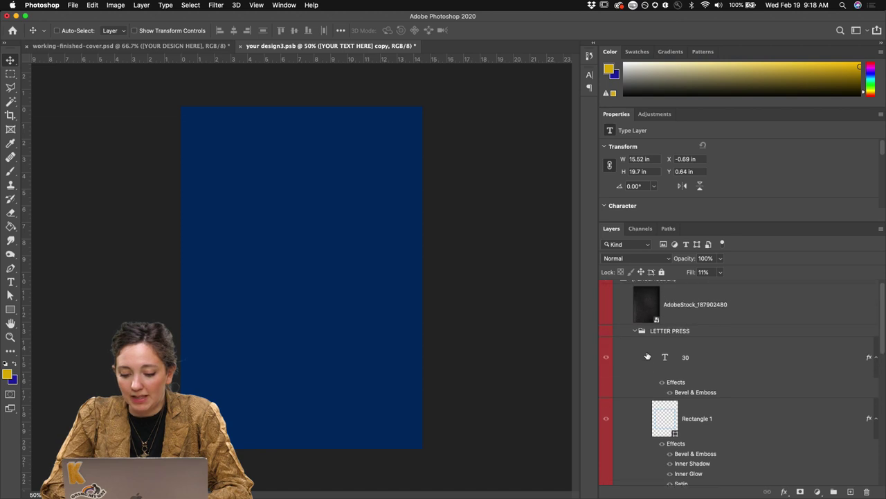
left_click(607, 332)
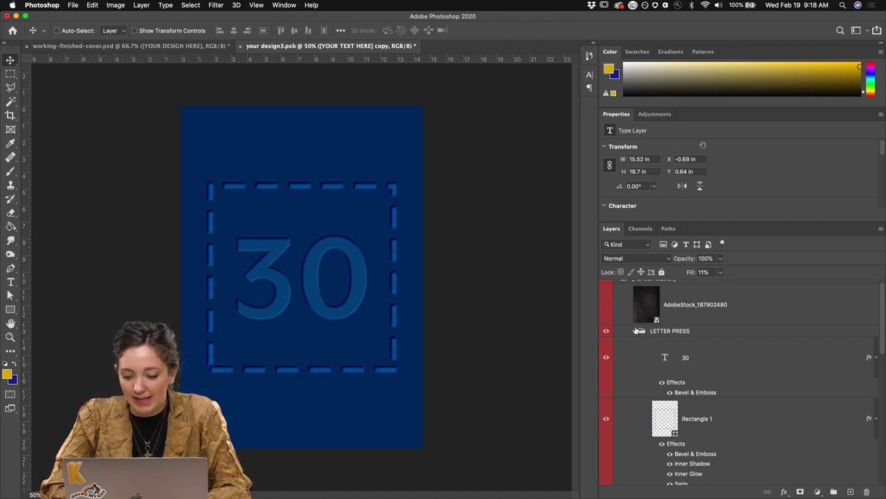
scroll(651, 357, "down", 2)
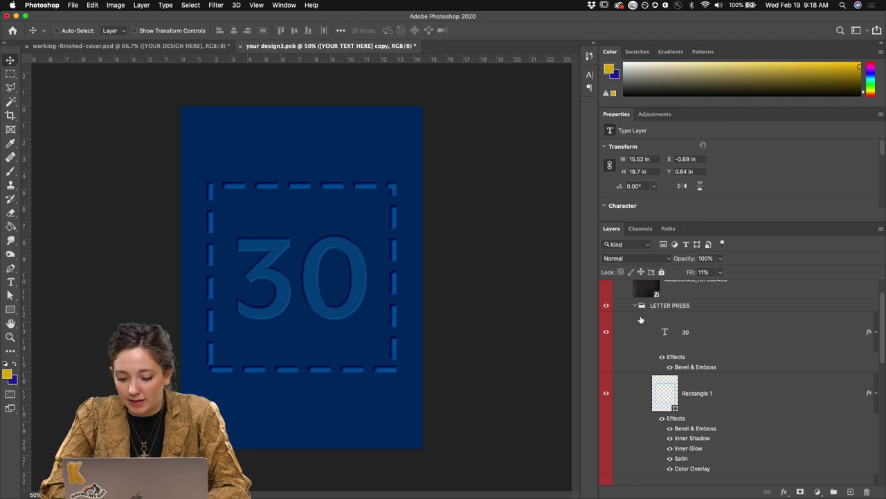
left_click(606, 332)
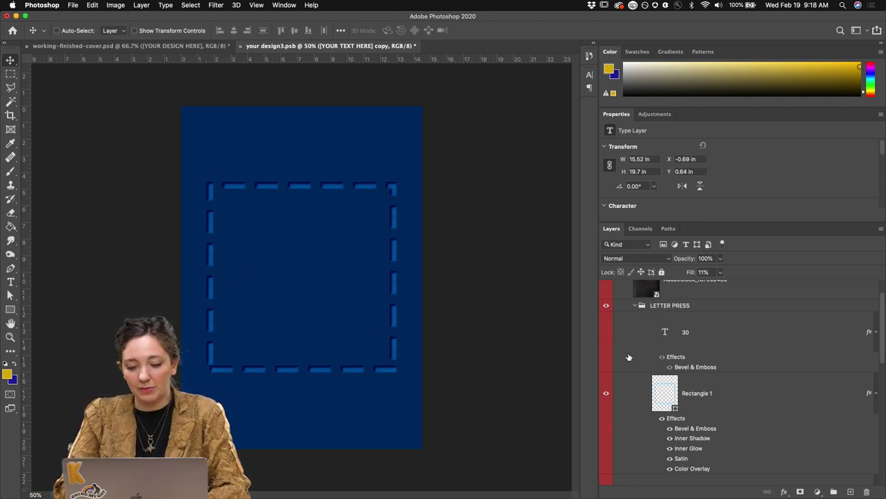
left_click(606, 393)
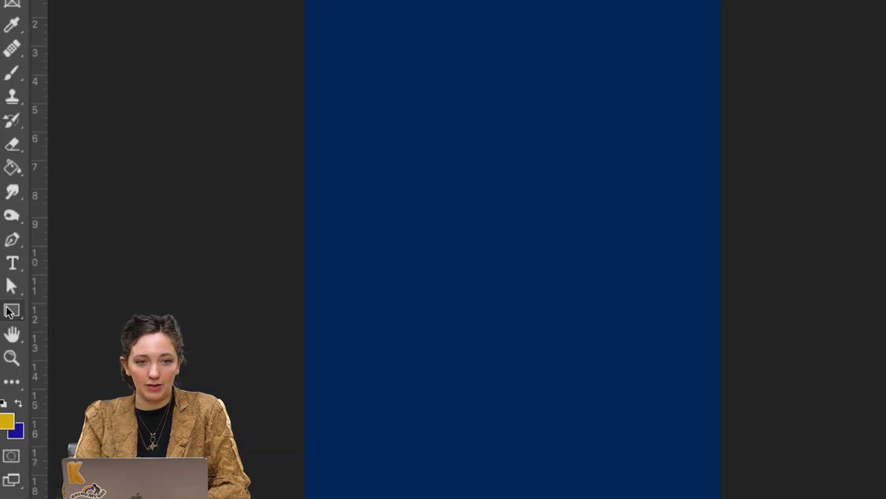
Select the Rectangle Tool from the shape tool flyout.
left_click(11, 312)
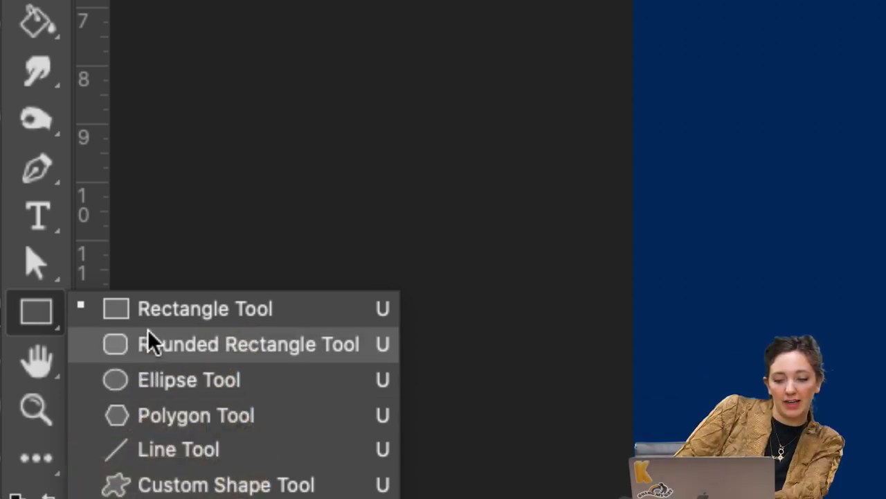
left_click(148, 313)
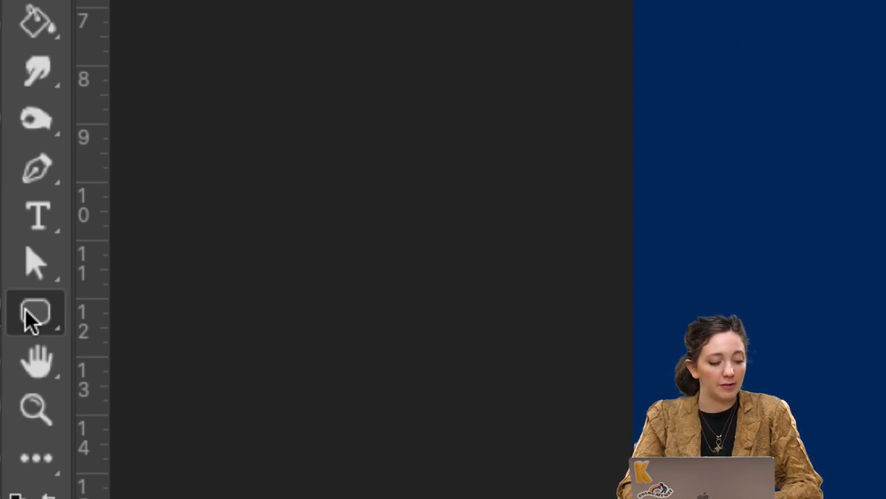
key("shift+u")
key("shift+u")
key("shift+u")
key("shift+u")
key("shift+u")
key("shift+u")
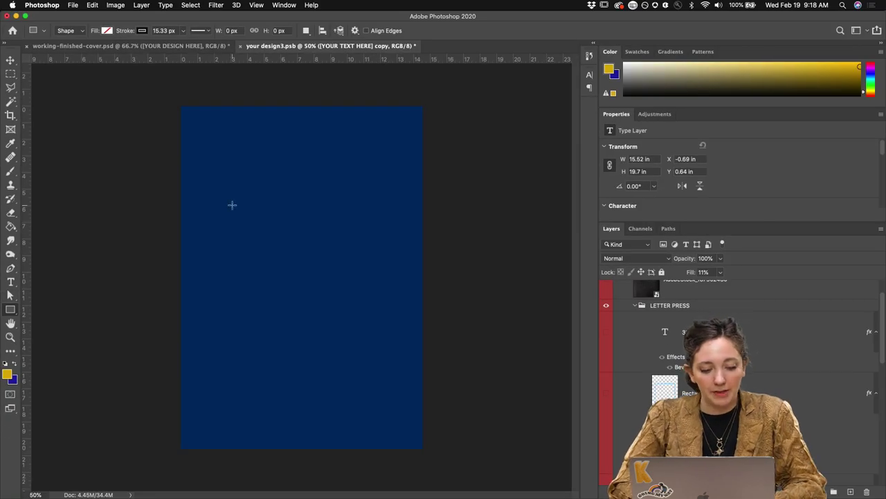
Draw a 705 × 705 px black-stroked square as Rectangle 2 and move it above the EMBOSS group.
left_click_drag(221, 184, 398, 346)
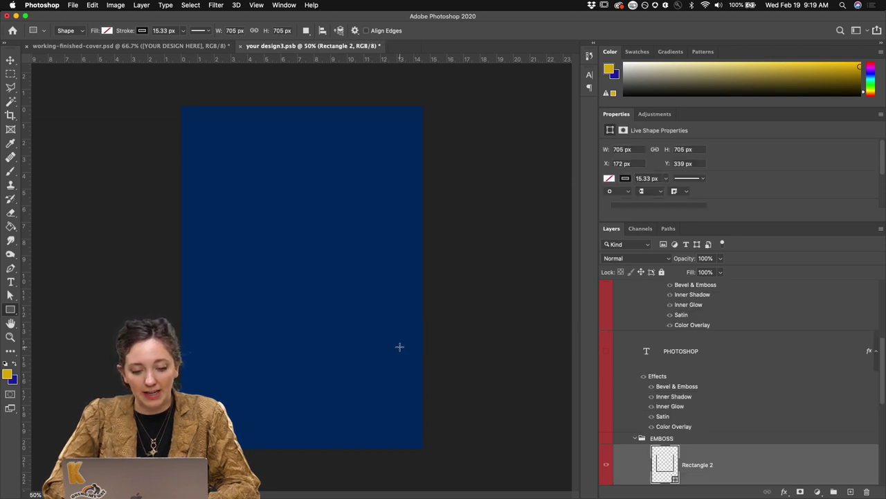
scroll(682, 441, "down", 1)
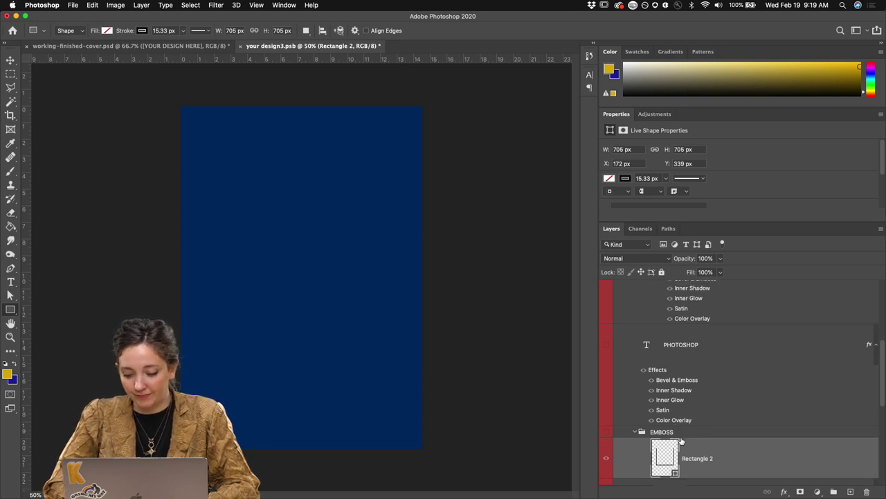
left_click_drag(691, 458, 691, 421)
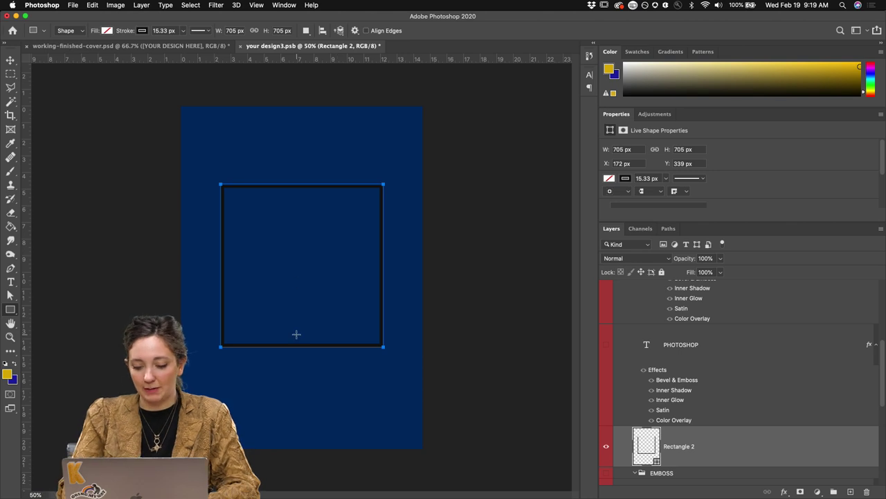
key("super+plus")
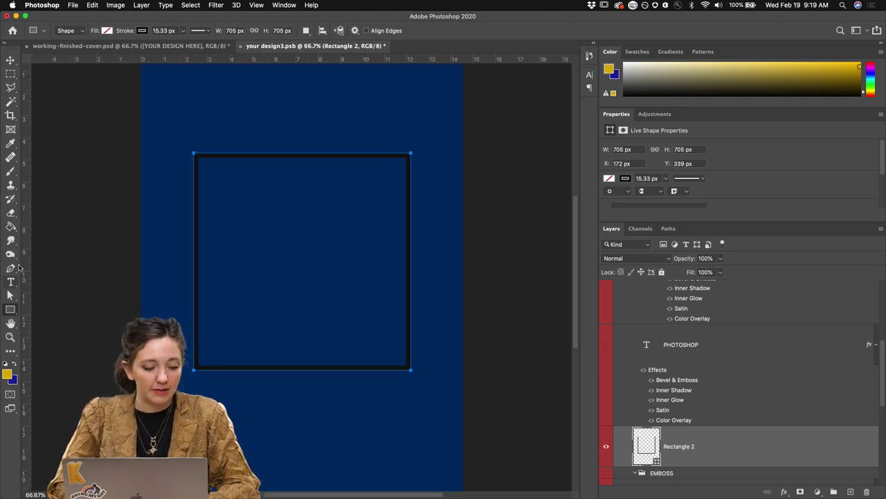
left_click(142, 31)
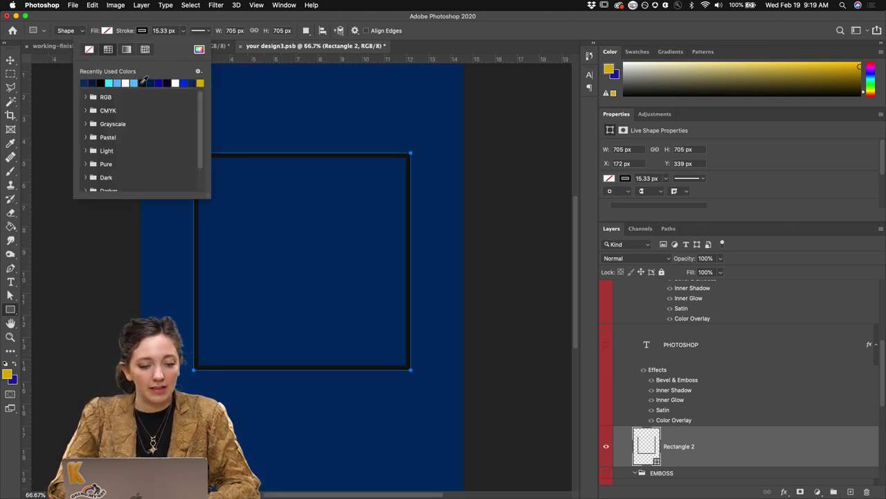
Change Rectangle 2's black outline to a dashed stroke 31.99 px wide.
left_click(181, 31)
left_click_drag(183, 43, 192, 46)
left_click(206, 31)
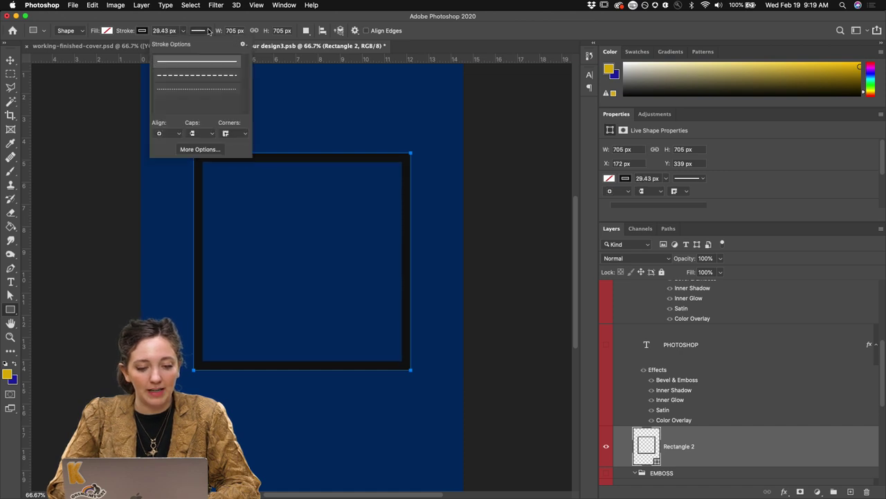
left_click(185, 74)
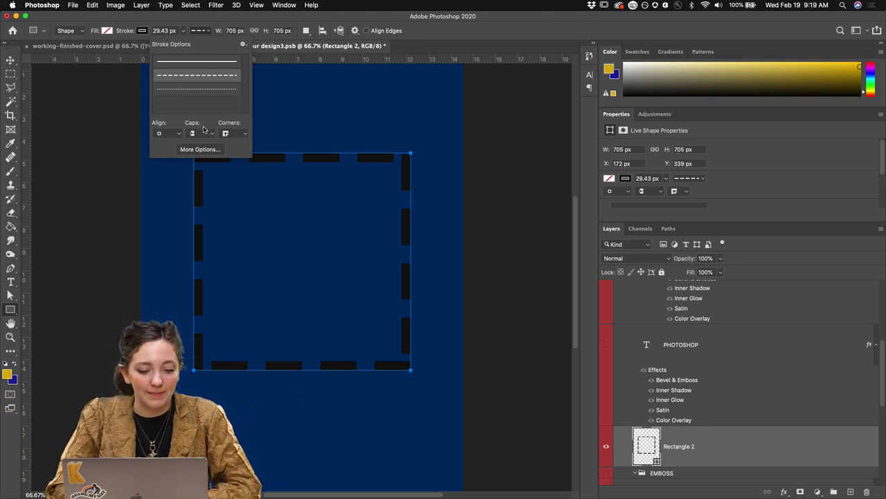
left_click(181, 31)
left_click_drag(184, 43, 184, 44)
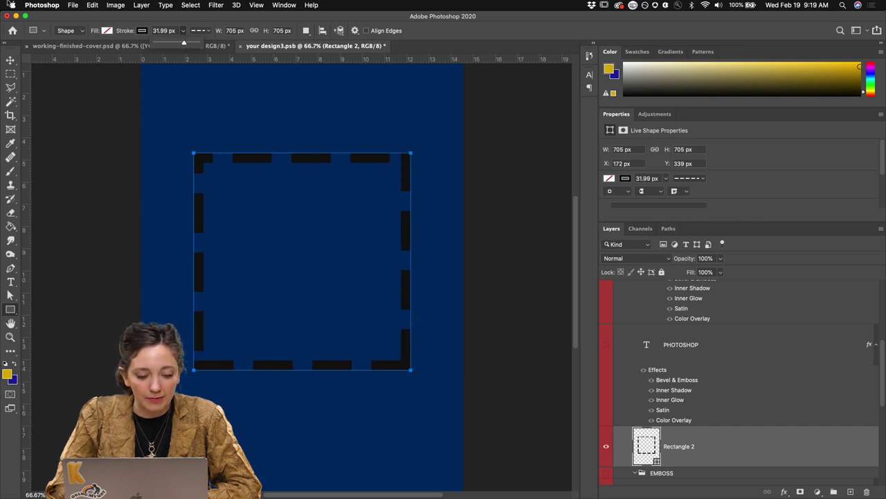
left_click(10, 60)
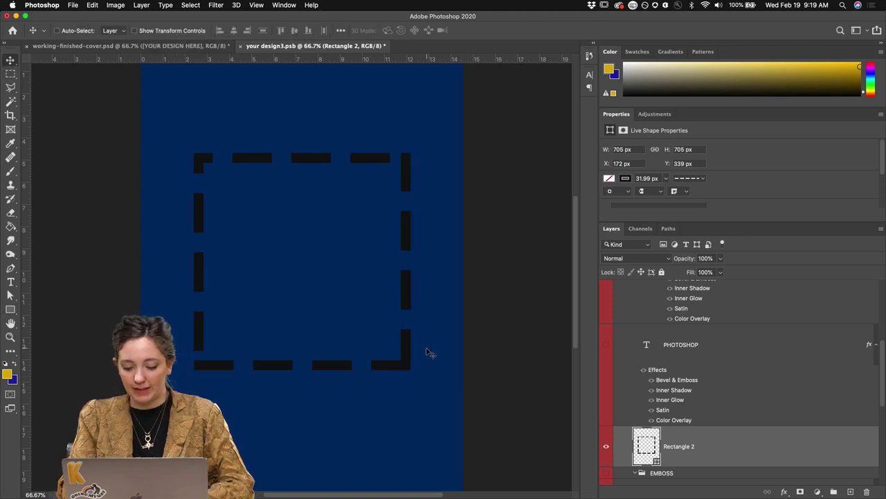
key("super+minus")
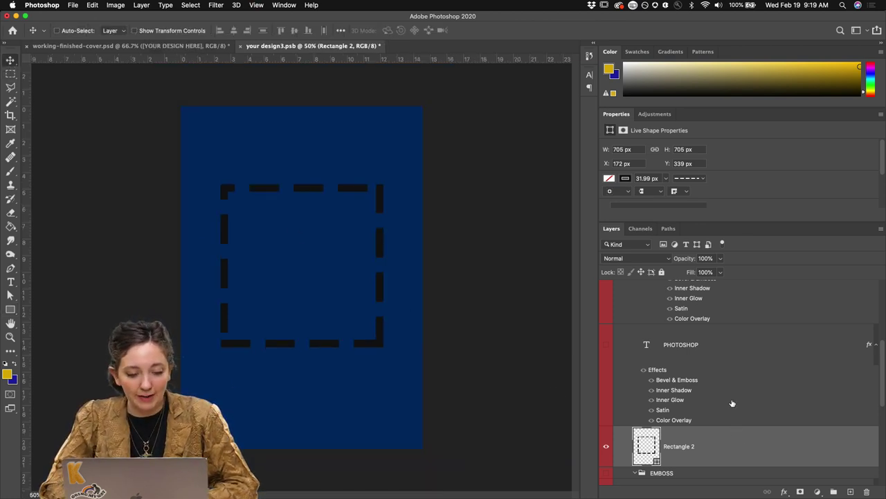
scroll(732, 403, "down", 2)
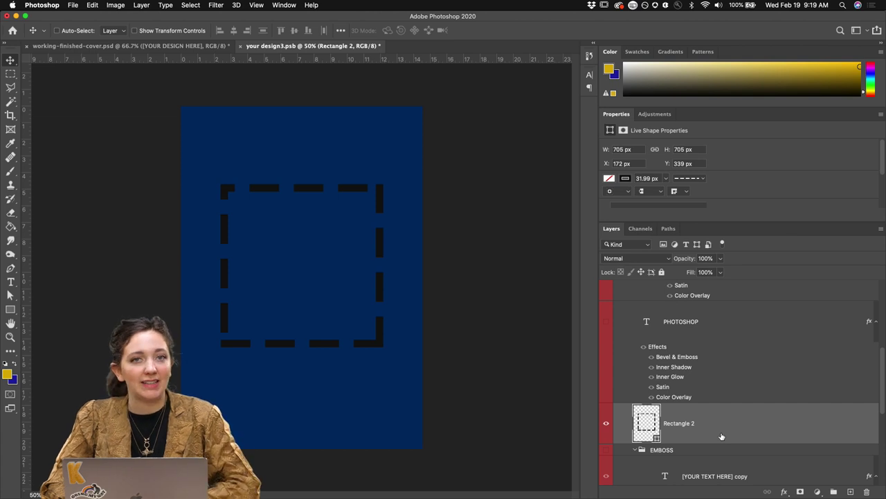
Lower Rectangle 2's fill to 2% in the Layers panel.
left_click(785, 492)
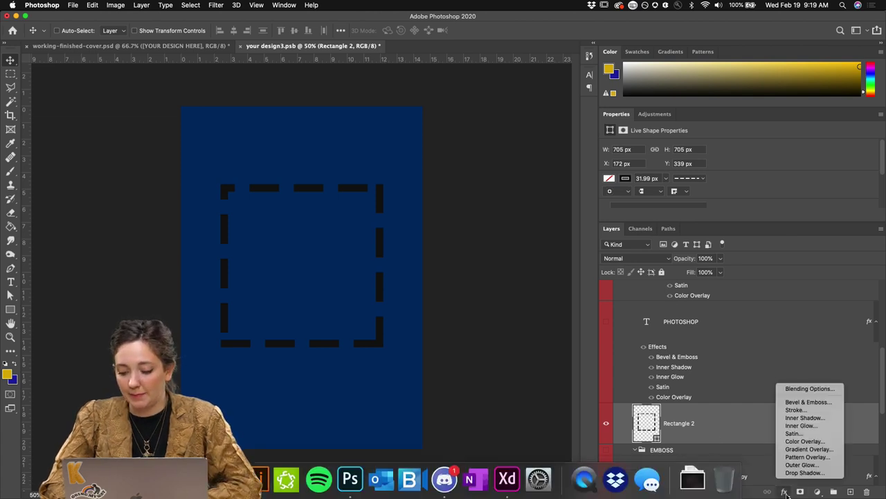
left_click(794, 388)
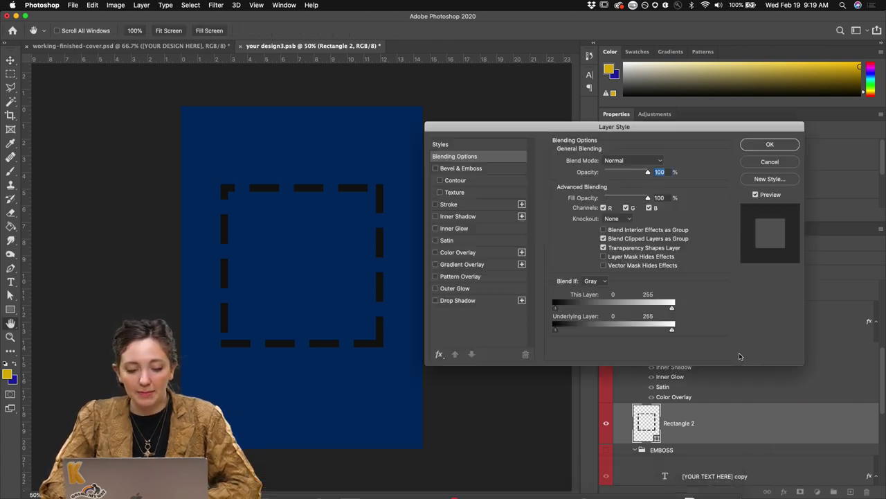
left_click(769, 162)
left_click_drag(691, 273, 555, 277)
Add a Bevel & Emboss effect to the dashed frame through Blending Options.
left_click(786, 492)
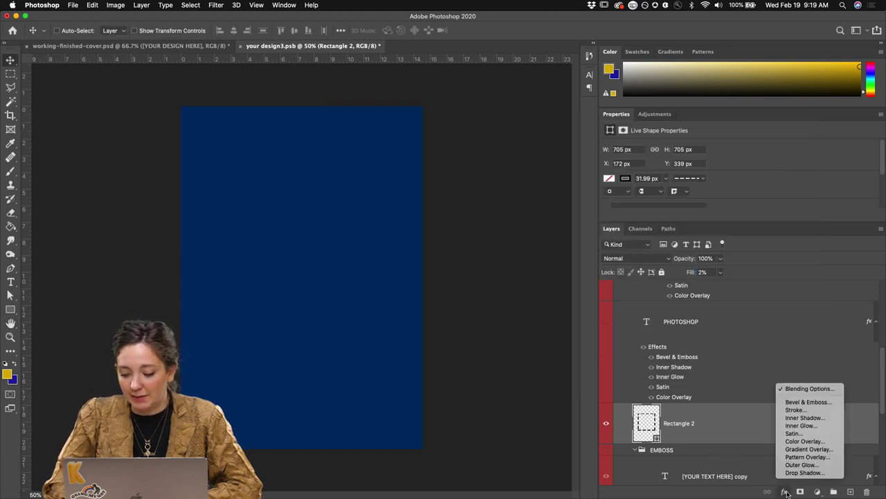
left_click(809, 388)
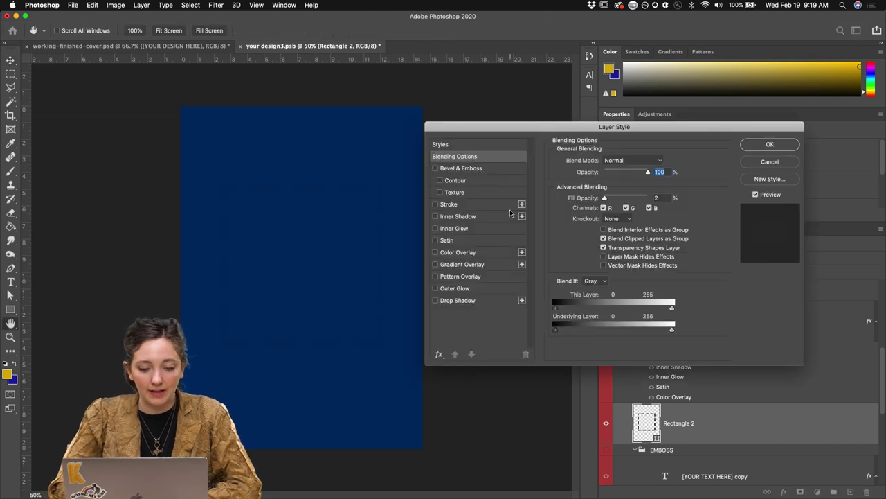
key("super+equal")
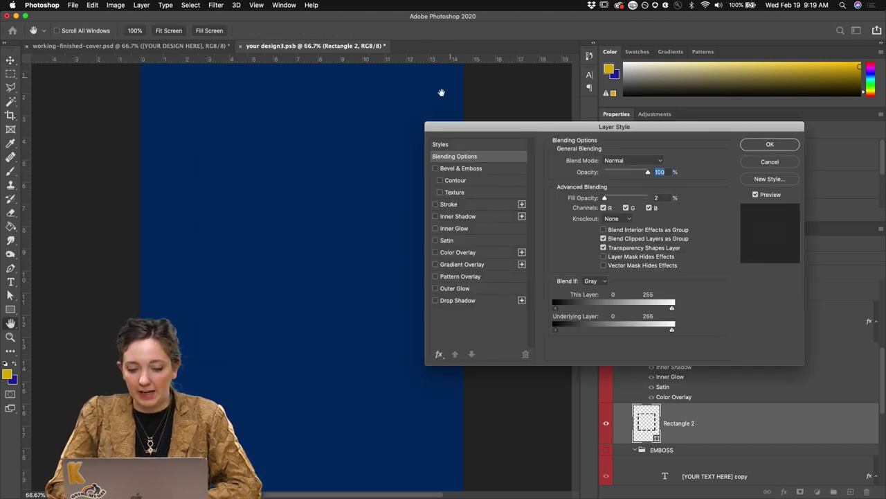
left_click(453, 169)
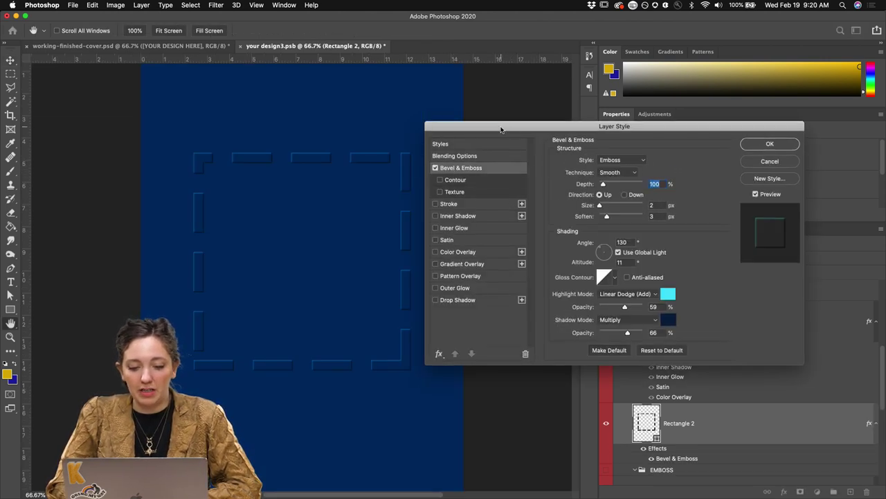
Set the frame's Bevel & Emboss to Down direction, 136% depth, 6 px size and 2 px soften.
left_click_drag(500, 129, 546, 88)
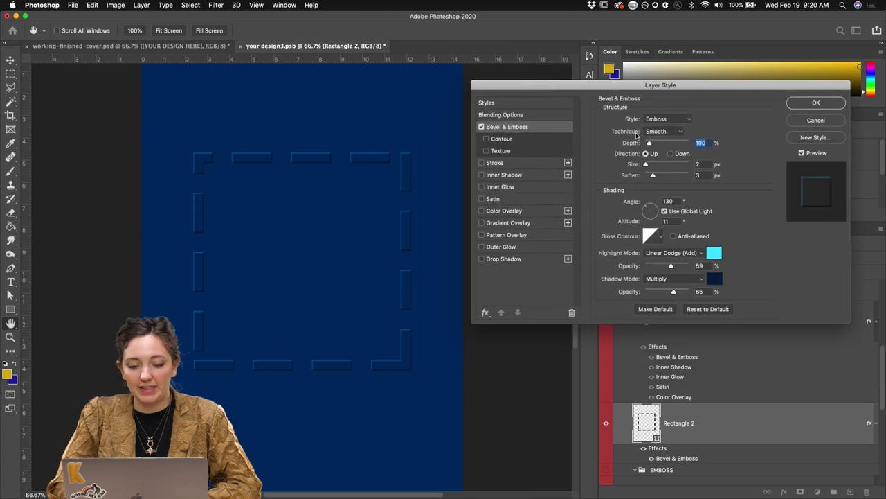
left_click(672, 154)
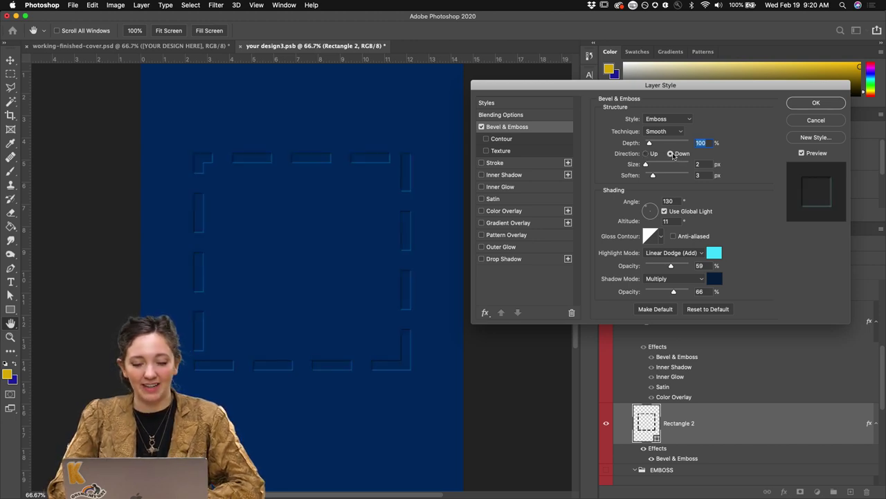
key("super+plus")
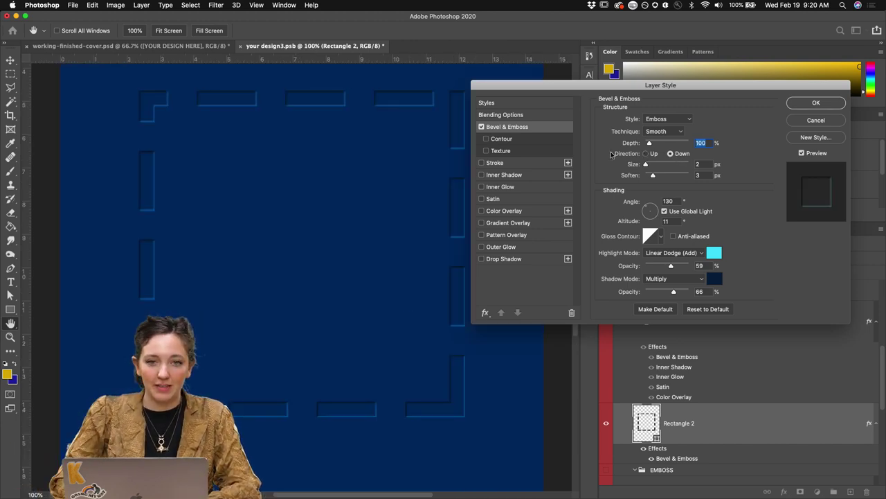
scroll(343, 166, "up", 5)
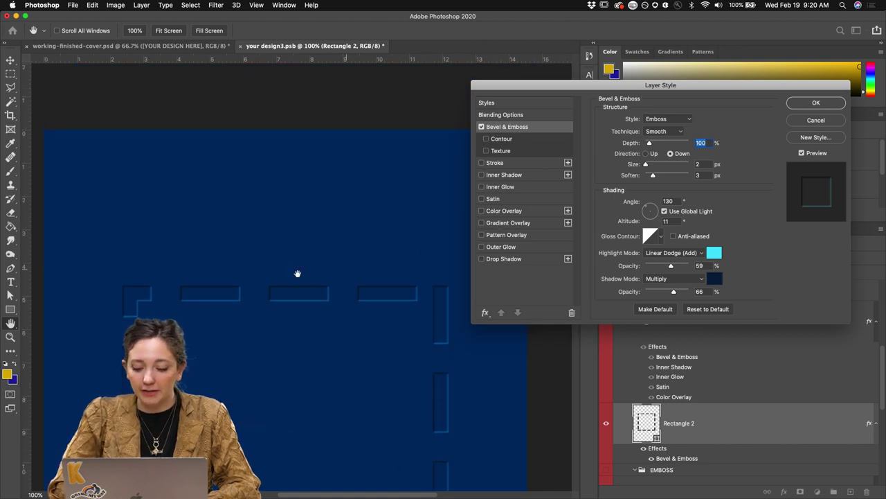
scroll(370, 311, "down", 4)
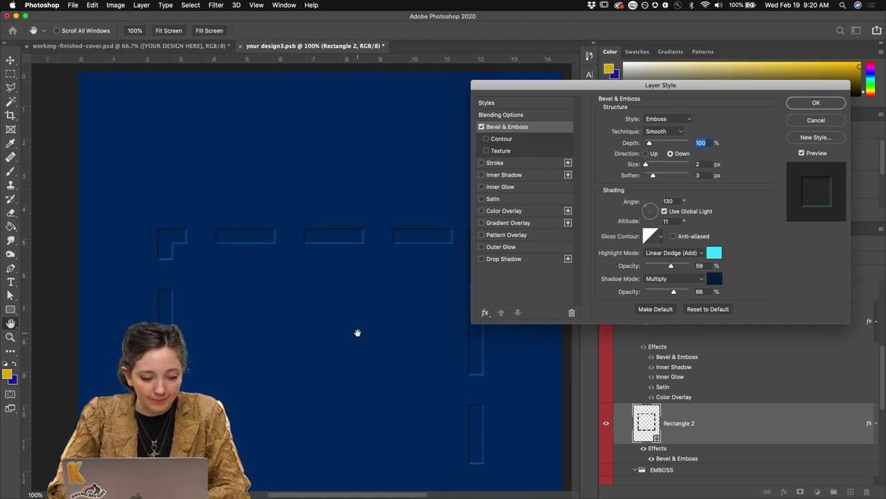
scroll(400, 232, "down", 2)
scroll(401, 232, "right", 3)
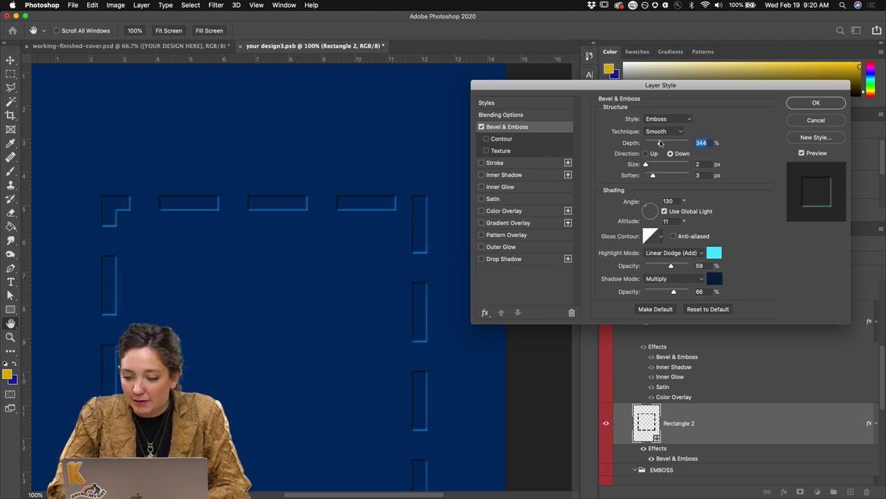
mouse_move(651, 144)
left_mouse_down()
mouse_move(644, 144)
mouse_move(660, 144)
mouse_move(651, 144)
left_mouse_up()
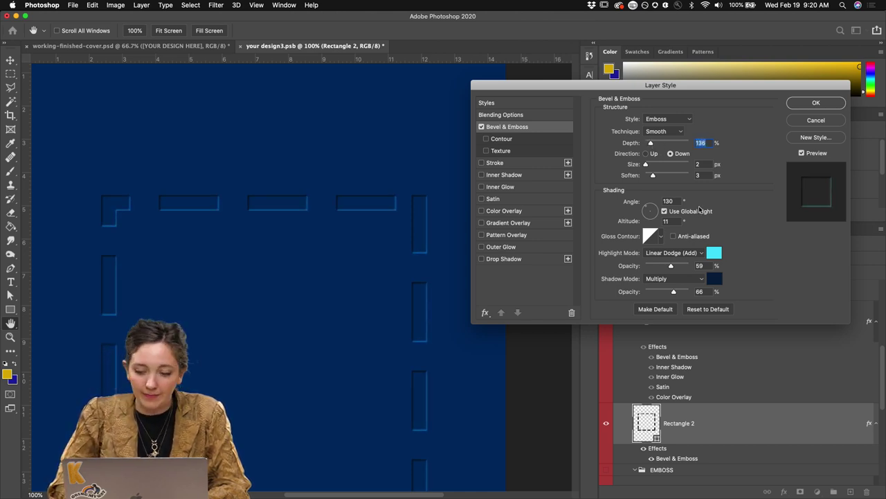
mouse_move(646, 165)
left_mouse_down()
mouse_move(666, 166)
mouse_move(648, 167)
mouse_move(657, 178)
mouse_move(647, 176)
mouse_move(666, 176)
mouse_move(657, 176)
left_mouse_up()
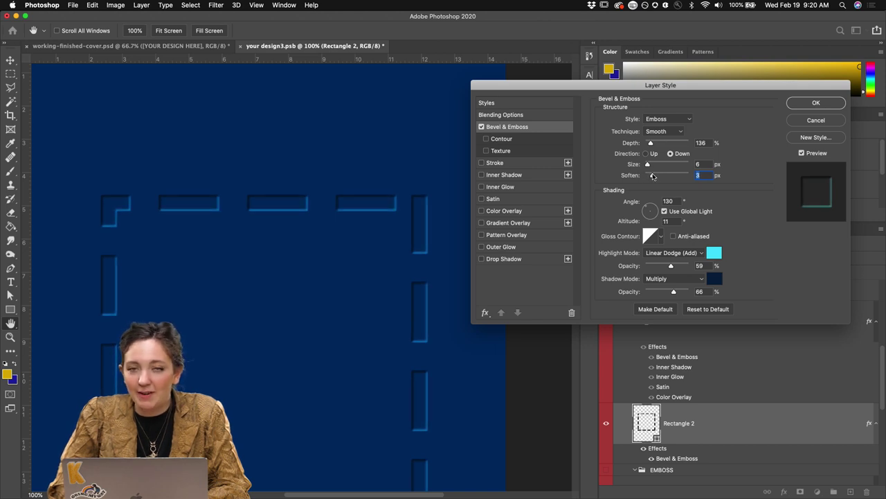
left_click_drag(654, 177, 651, 177)
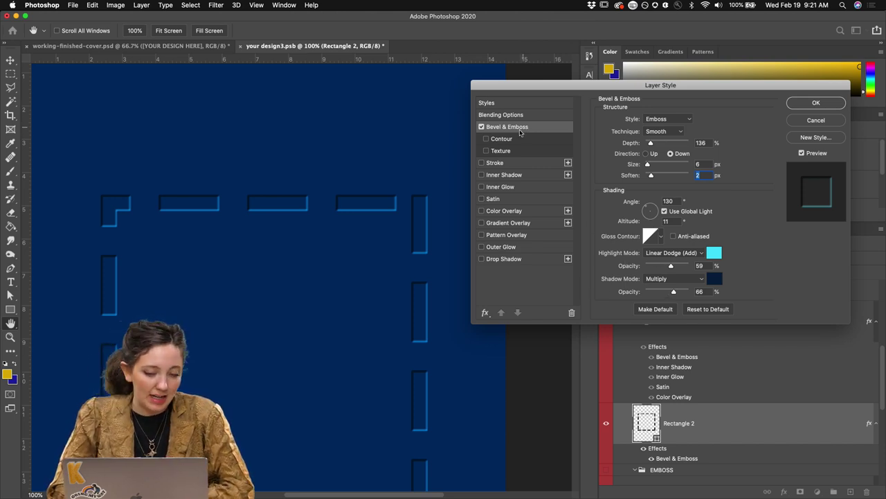
Enable a Color Burn Inner Glow on the frame and raise its opacity to 29%.
left_click(482, 187)
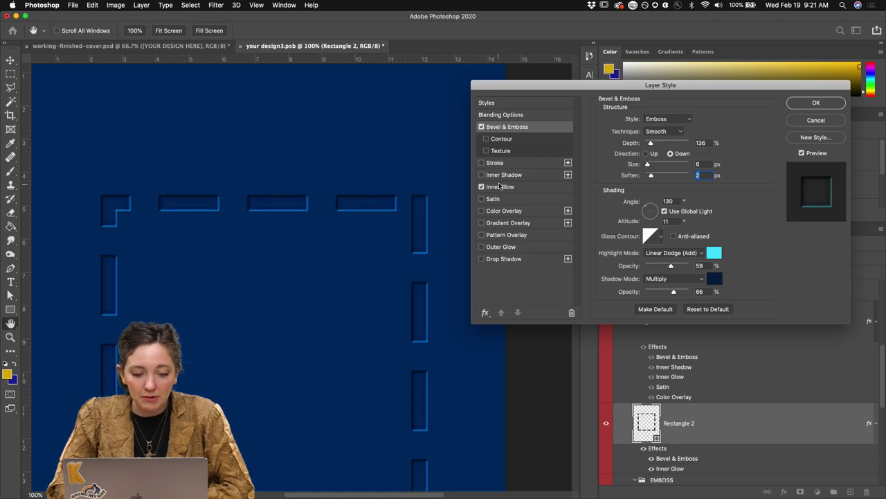
left_click(500, 187)
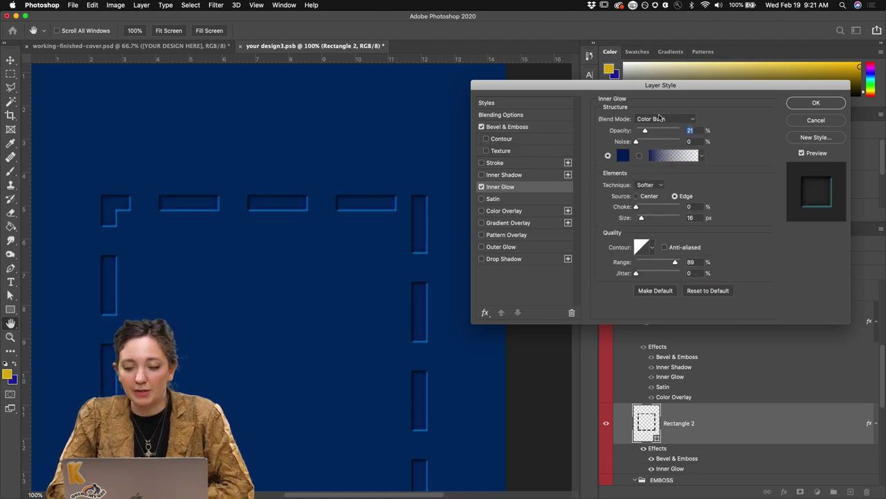
left_click(660, 118)
left_click(660, 119)
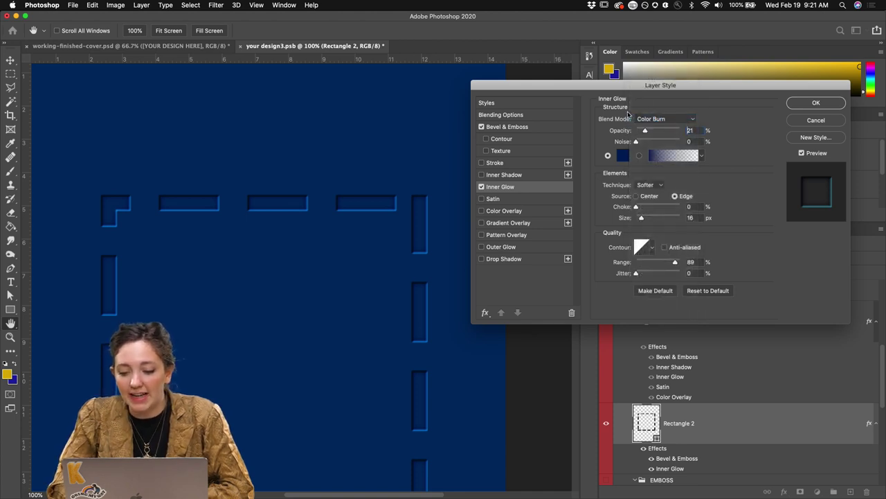
left_click_drag(647, 132, 648, 132)
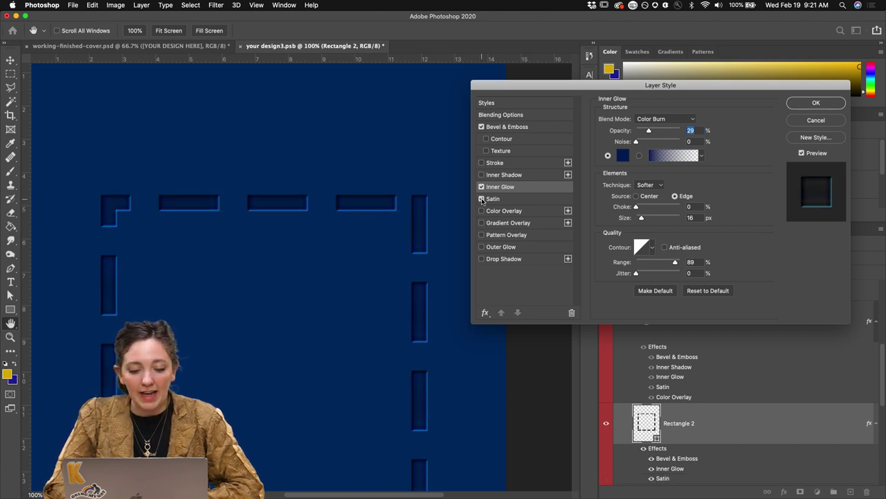
Add a Multiply Satin at about 19% opacity, then enable Color Overlay.
left_click(497, 200)
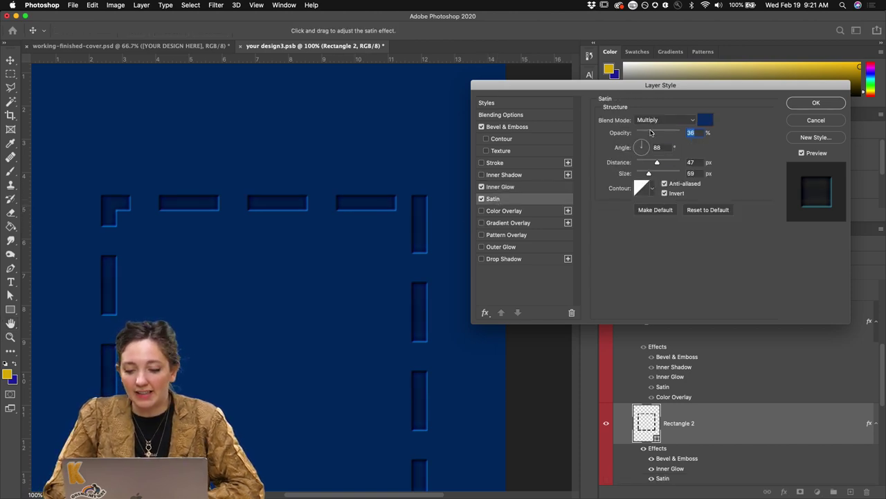
left_click_drag(648, 133, 642, 135)
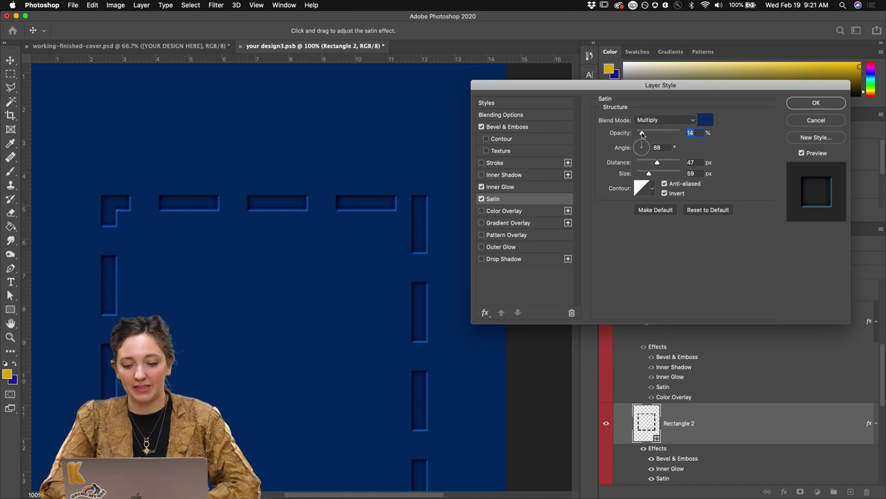
mouse_move(643, 134)
left_mouse_down()
mouse_move(653, 135)
mouse_move(641, 135)
left_mouse_up()
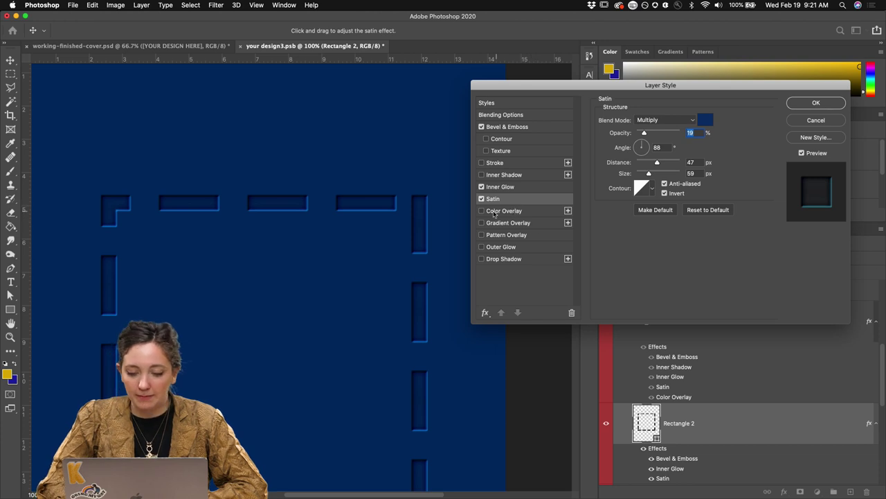
left_click(482, 211)
Tint the Color Overlay #0a4798 at 11% opacity and apply the frame's layer style.
left_click(504, 212)
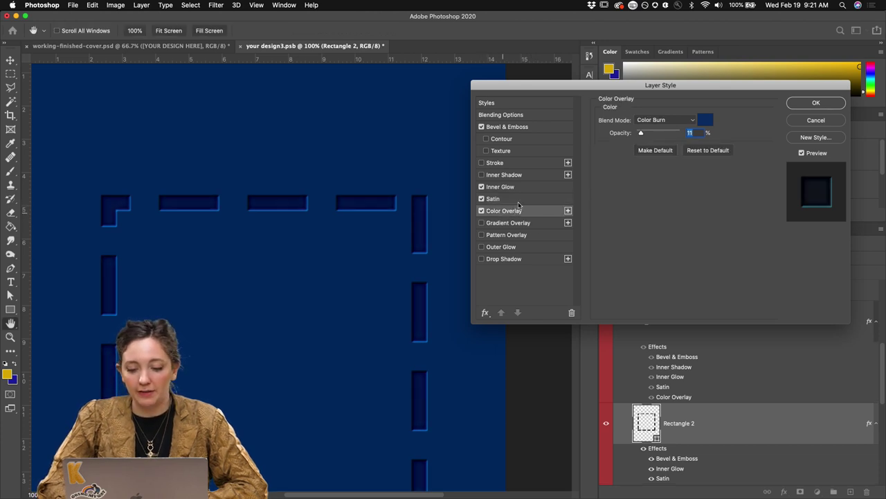
left_click(706, 120)
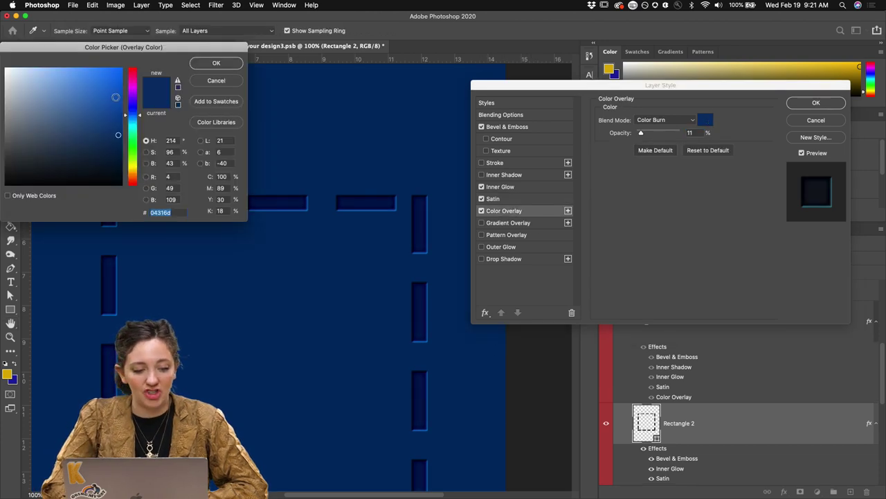
left_click(117, 159)
left_click(212, 80)
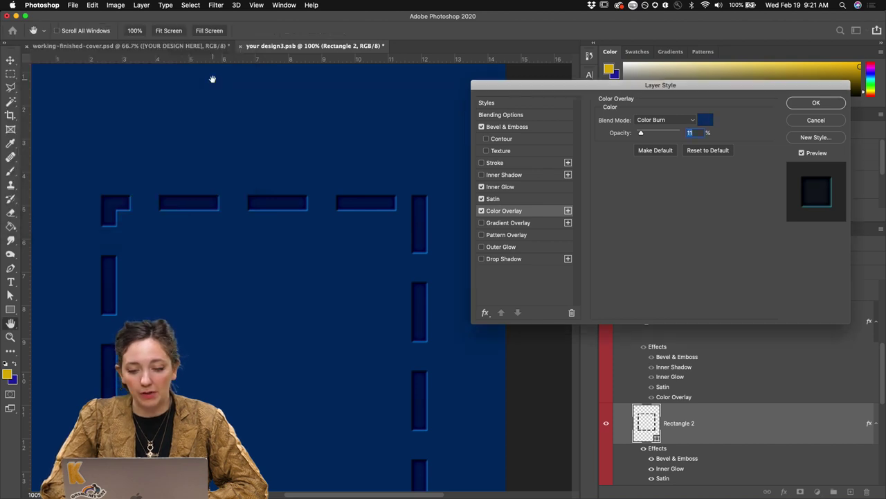
left_click(705, 120)
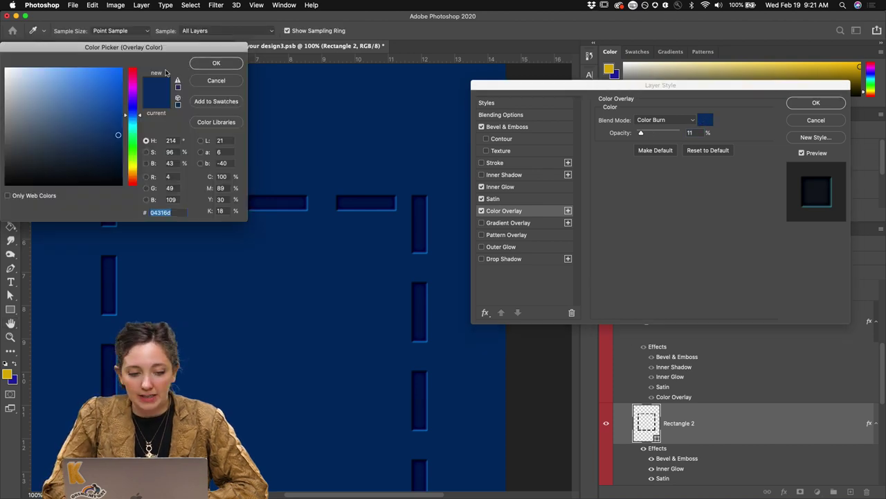
left_click(115, 114)
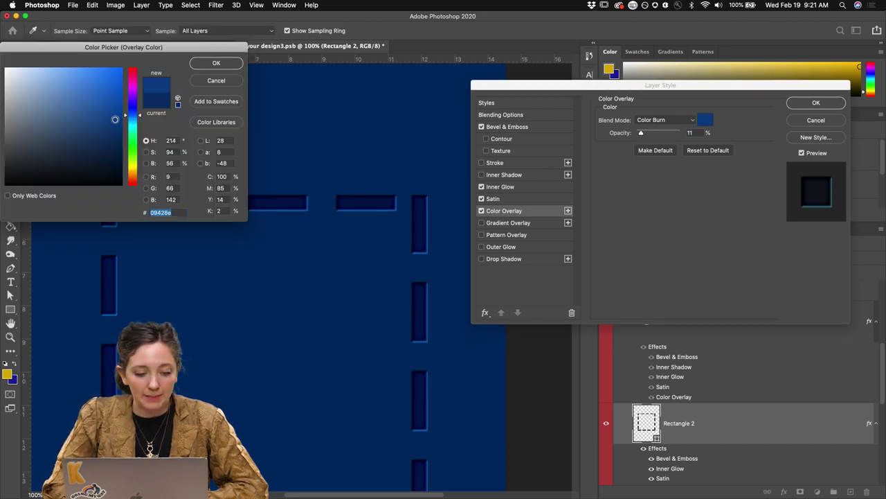
left_click(212, 64)
left_click_drag(641, 134, 642, 135)
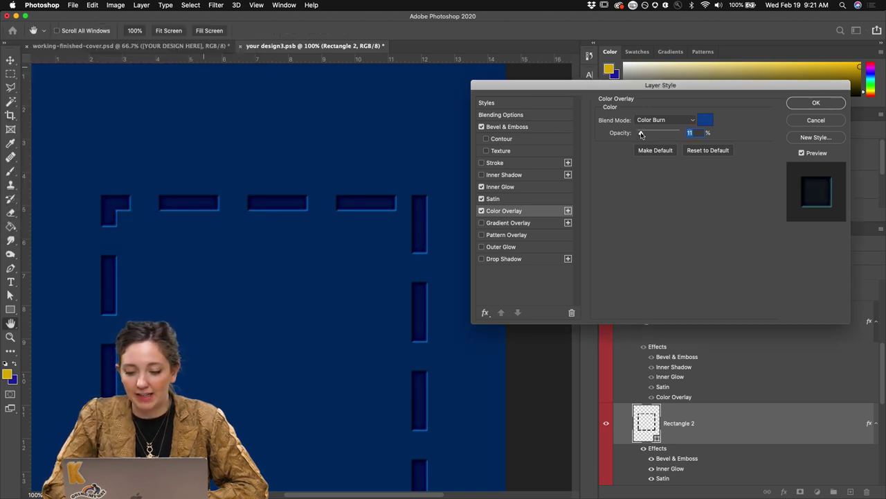
left_click(809, 104)
key("super+minus")
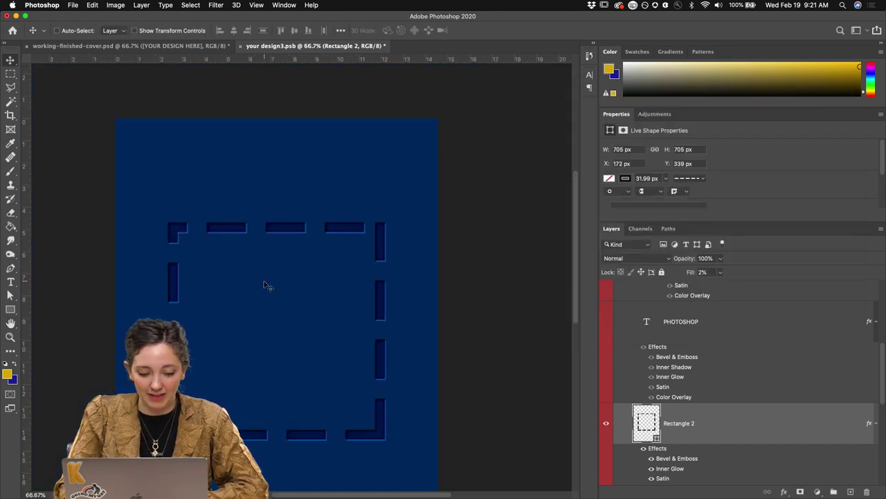
Show the 30 text layer and move the dashed frame down to Y 389 px.
scroll(681, 379, "down", 2)
scroll(681, 380, "up", 4)
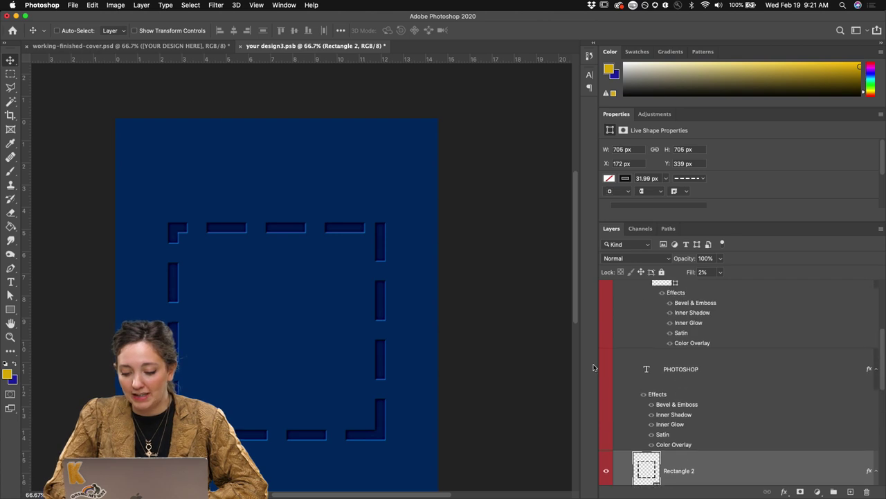
scroll(609, 357, "up", 3)
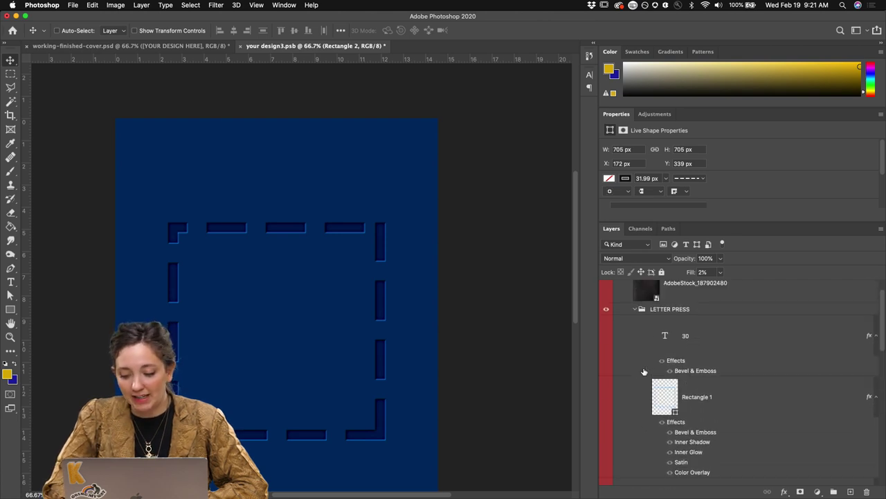
left_click(606, 336)
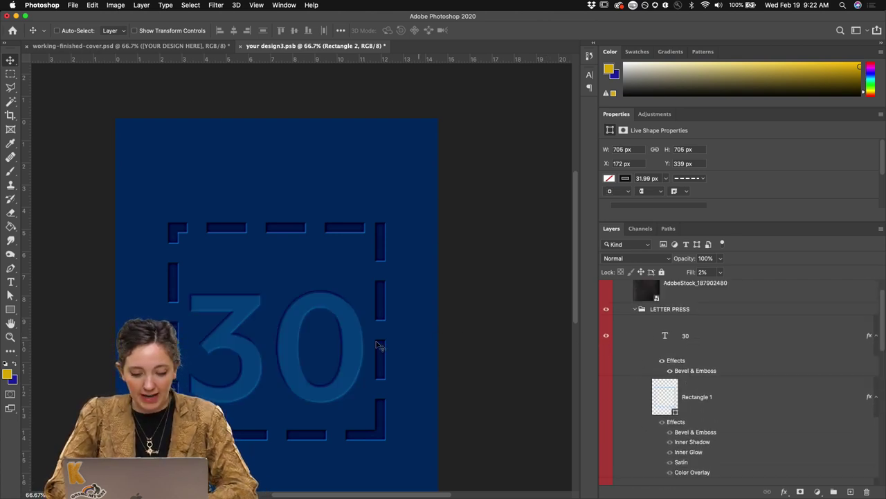
left_click_drag(358, 354, 354, 374)
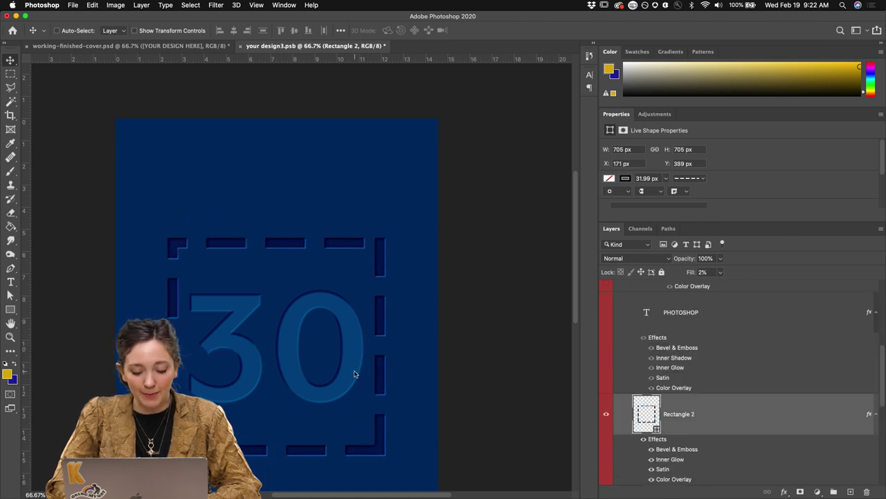
key("super+minus")
key("super+minus")
Save your design3.psb and check the updated cover on the book mockup tab.
key("super+s")
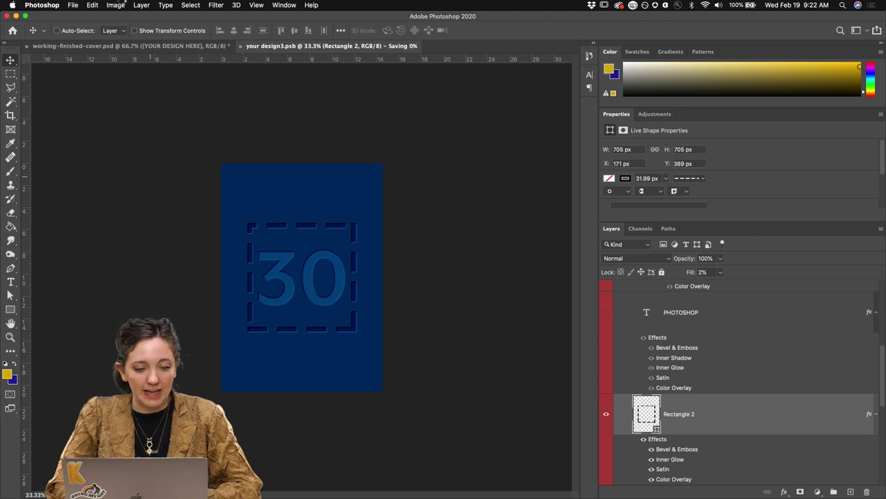
left_click(118, 45)
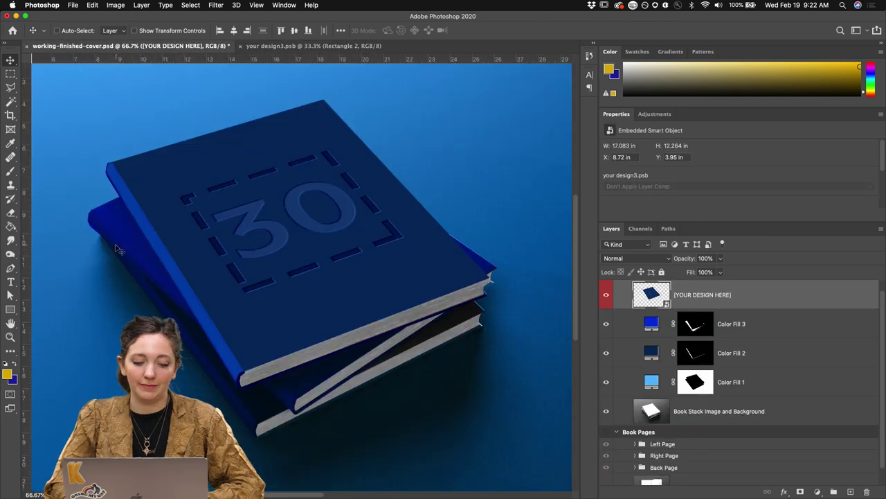
left_click(281, 46)
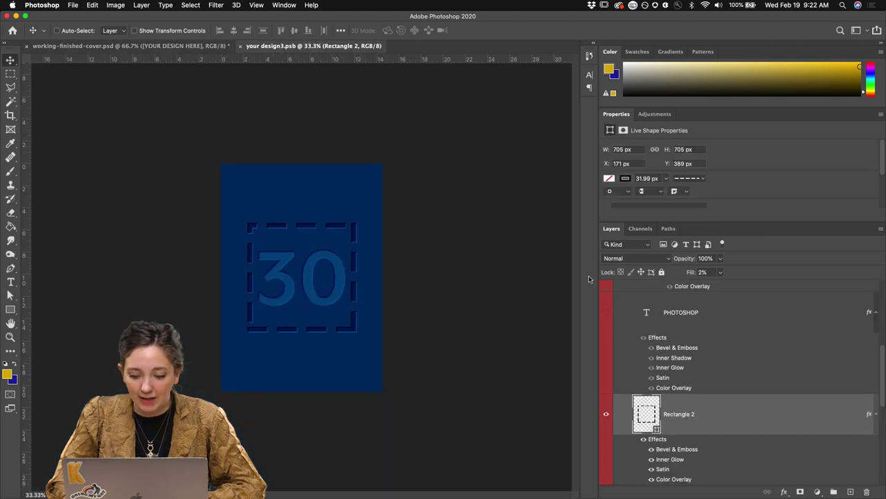
scroll(658, 377, "up", 5)
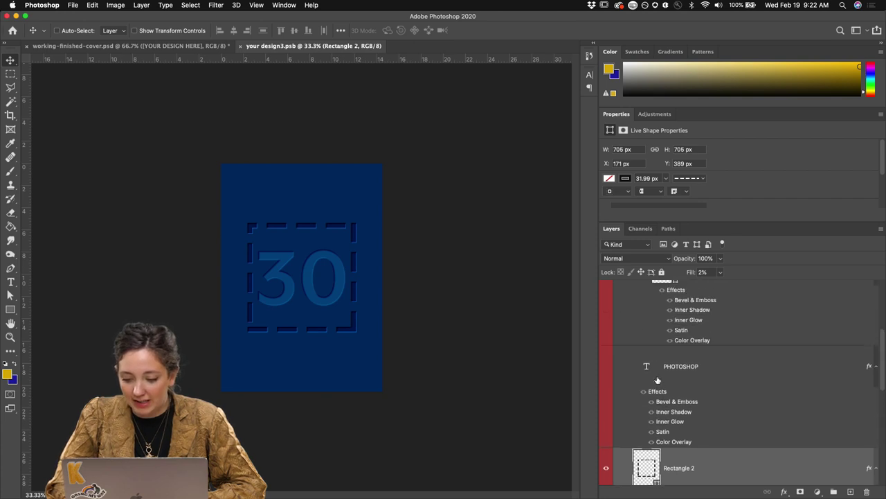
Add a Color Overlay to the 30 text's style, save, and view the book-stack mockup.
left_click(676, 365)
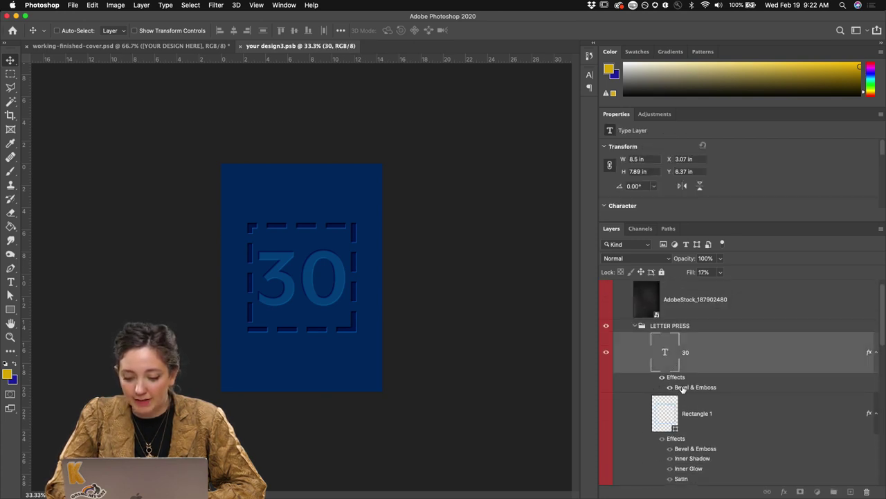
double_click(683, 389)
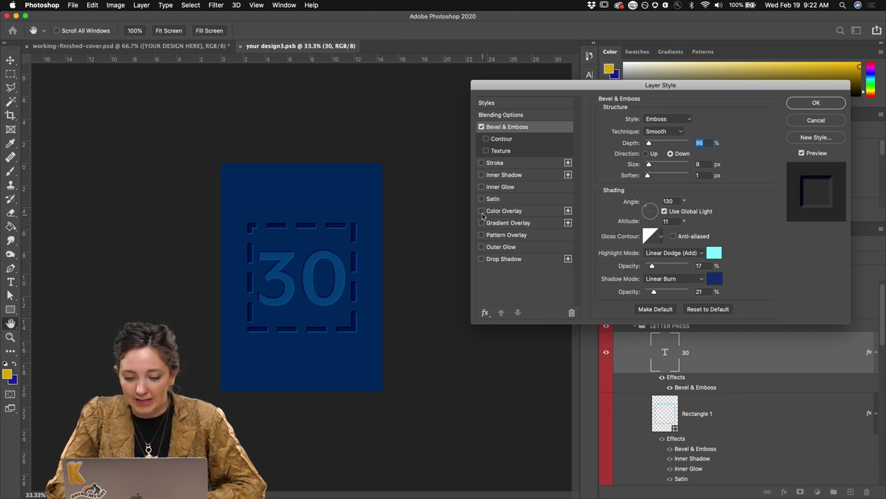
left_click(482, 210)
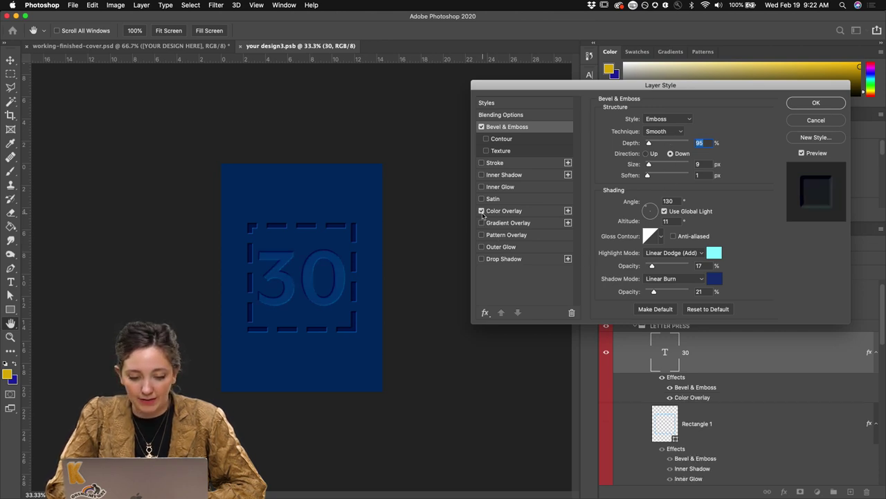
left_click(817, 104)
key("ctrl+s")
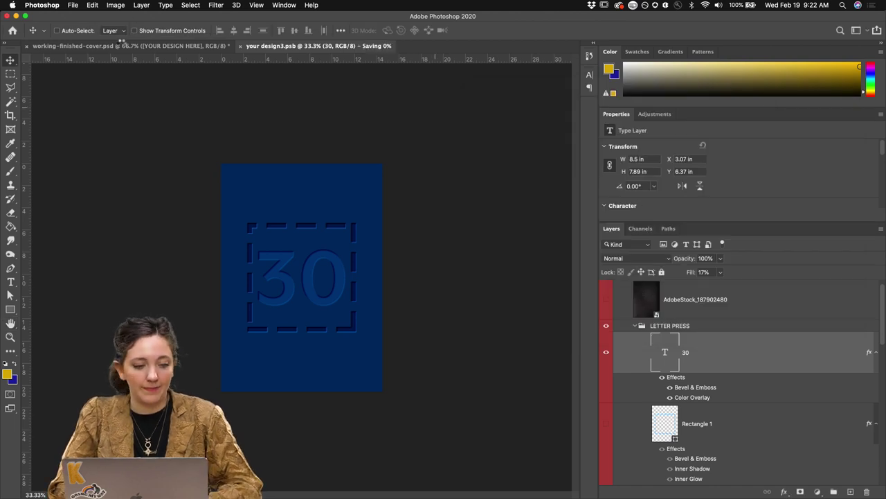
left_click(123, 46)
Zoom the mockup out to 50%, screenshot it, and switch to Discord.
key("ctrl+minus")
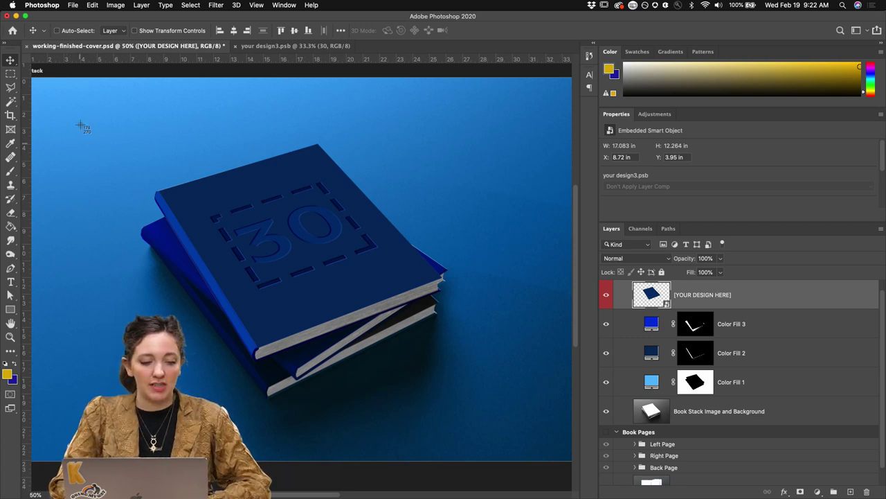
left_click_drag(94, 107, 496, 435)
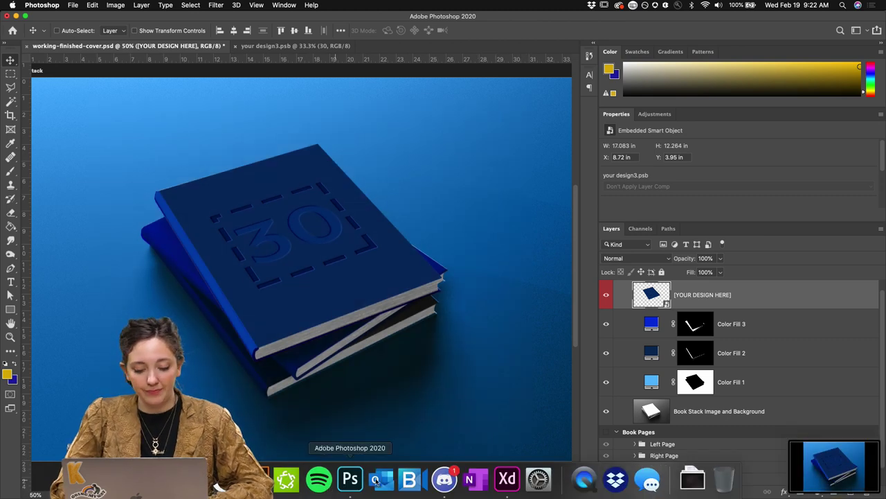
left_click(444, 479)
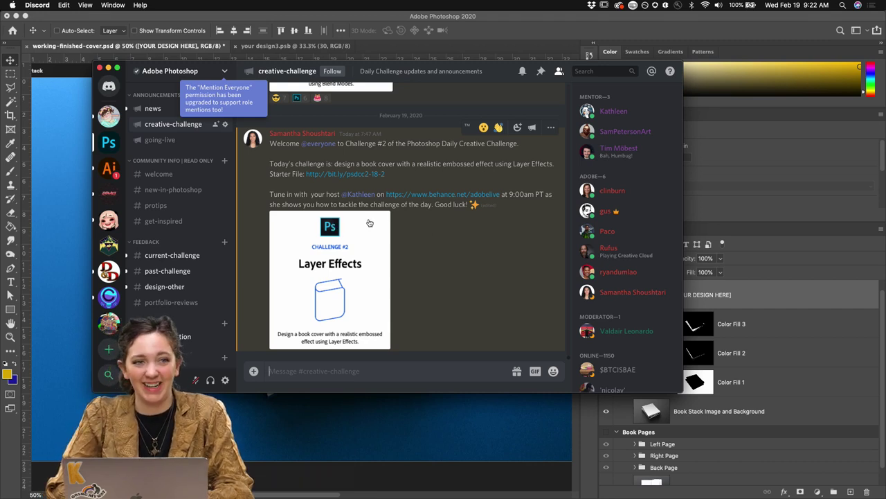
Upload the Desktop book-mockup screenshot to #current-challenge captioned 'is the effect nuanced enough? or should I go even lighter?'.
left_click(160, 255)
scroll(388, 302, "down", 5)
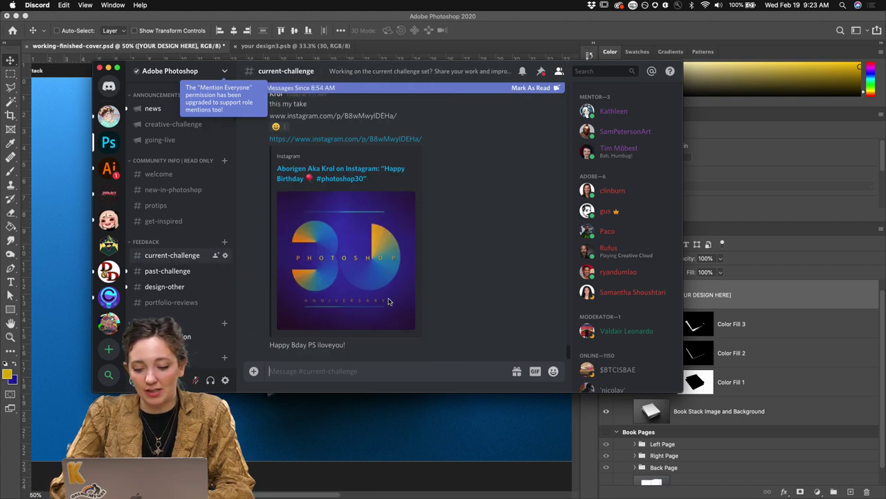
scroll(339, 316, "up", 2)
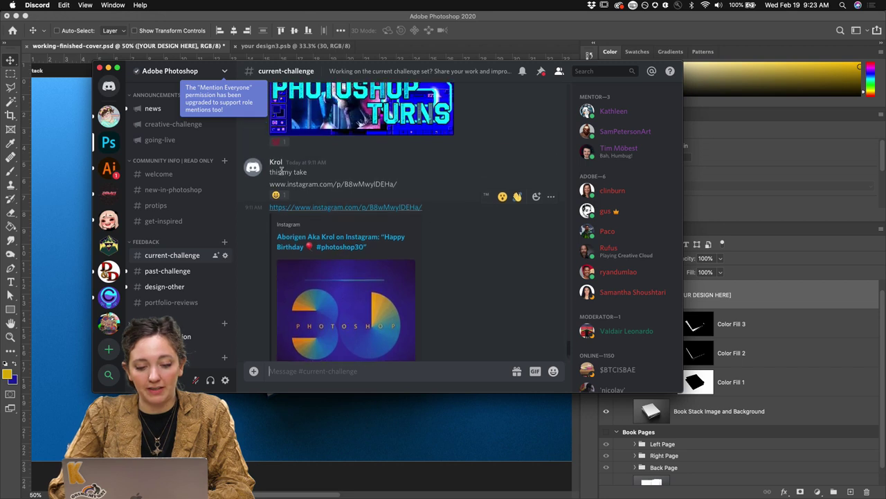
scroll(315, 279, "down", 2)
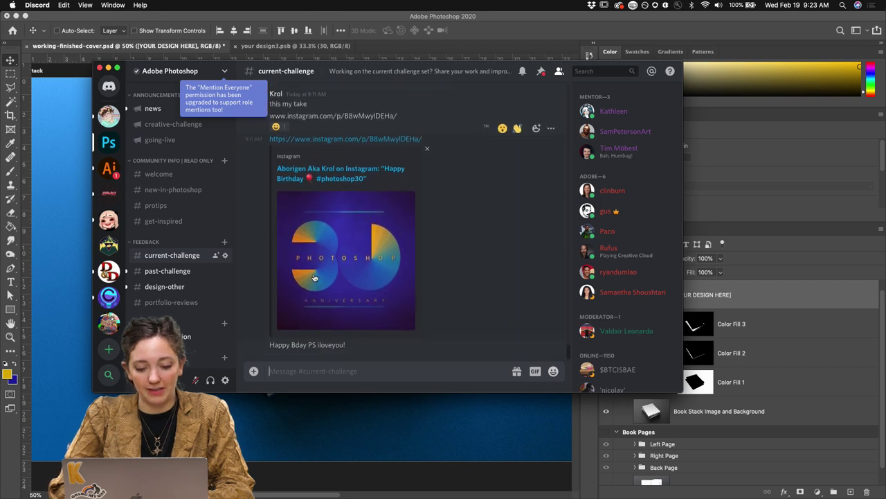
left_click(254, 371)
left_click(281, 228)
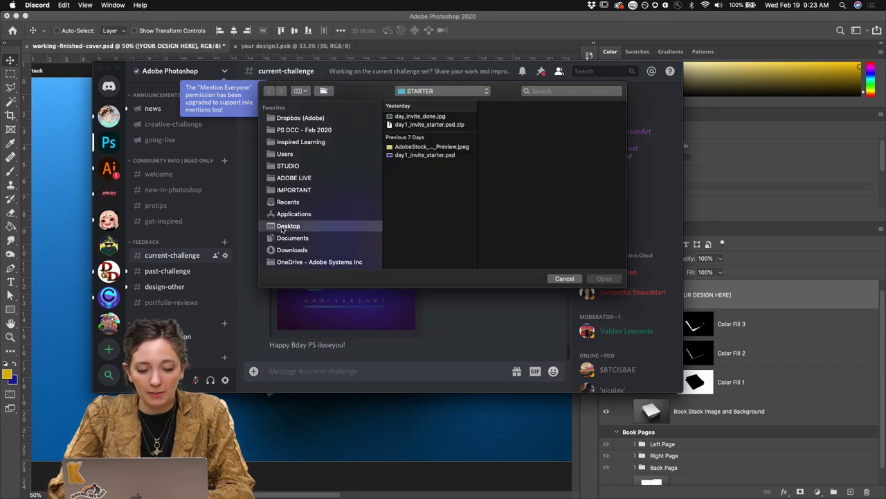
left_click(424, 118)
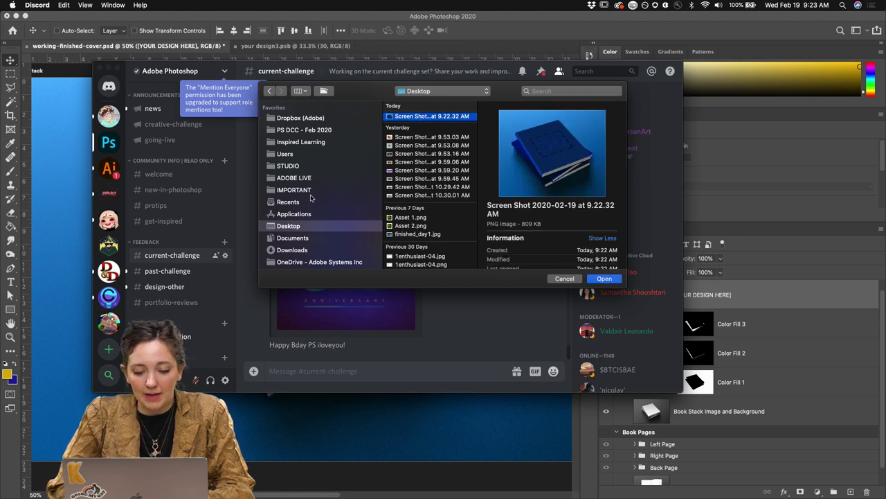
key("Return")
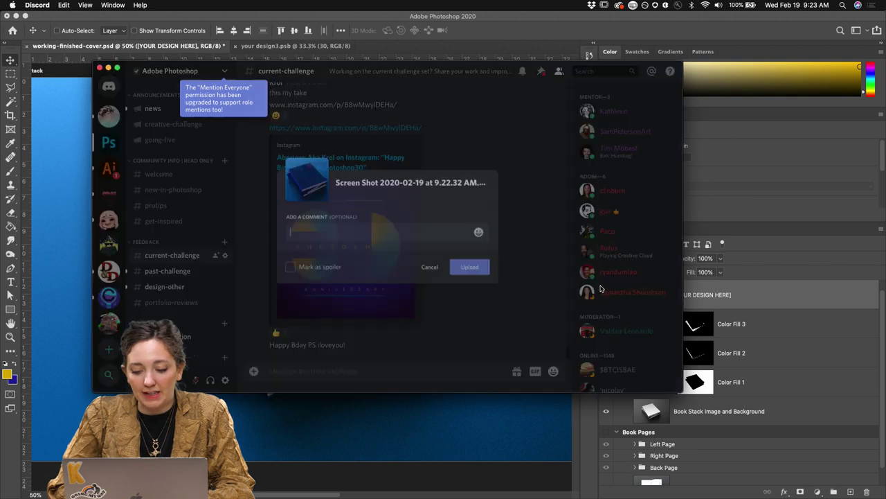
type("is the")
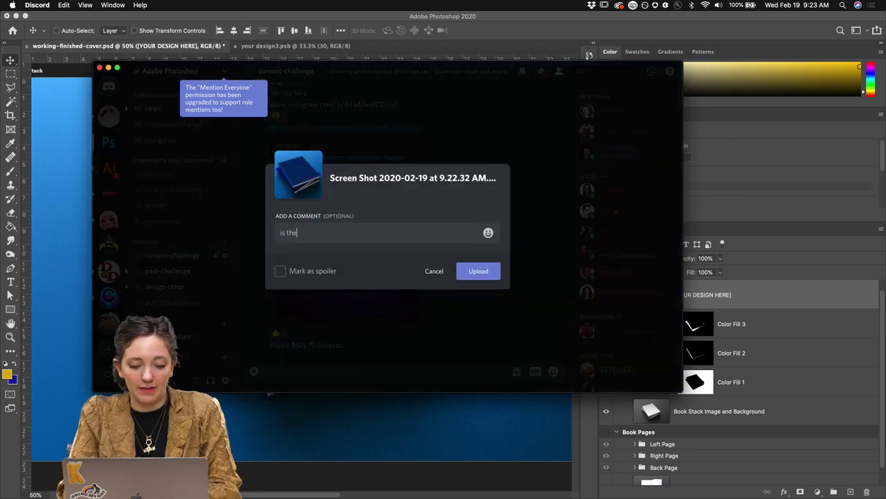
type(" effect nuanc")
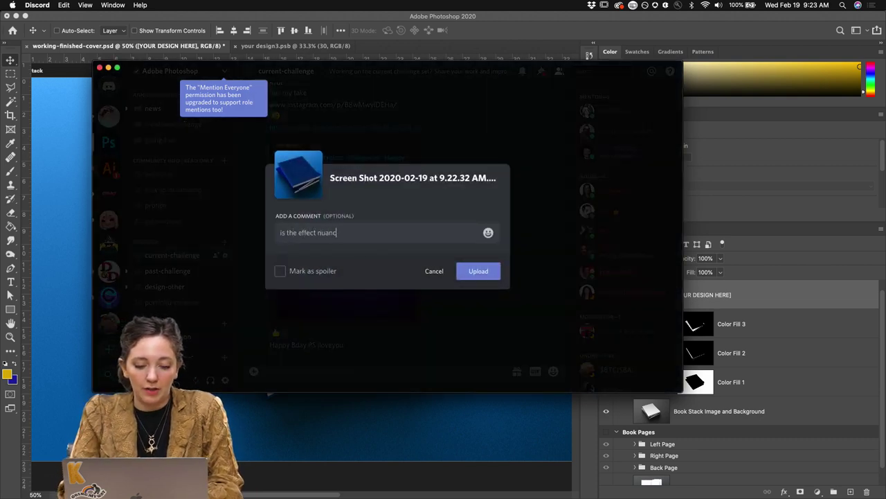
type("ed enough? or shou")
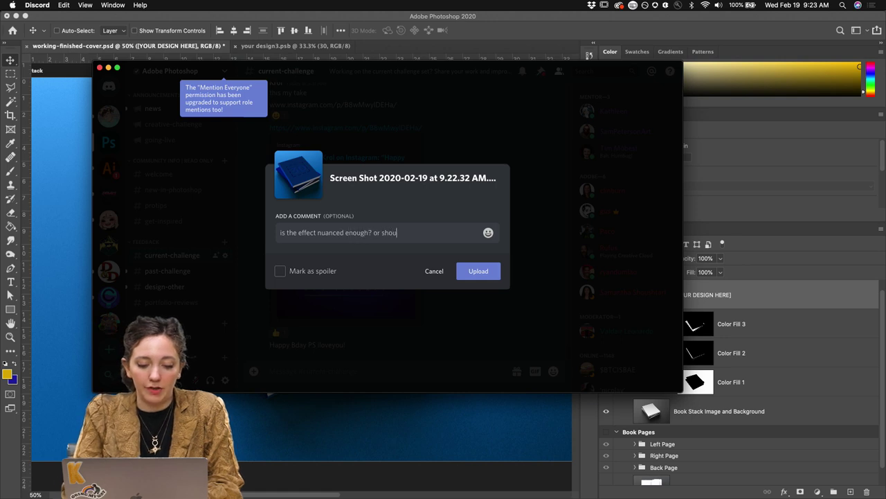
type("ld I go even lighter?")
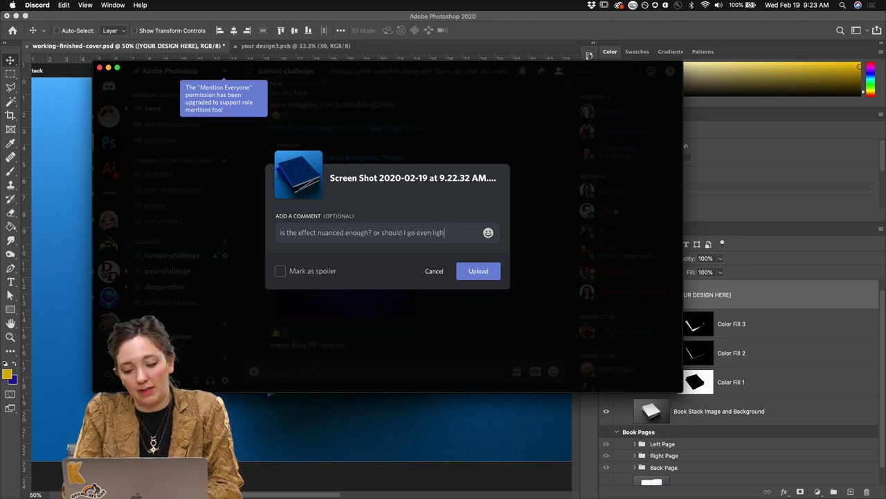
left_click(475, 270)
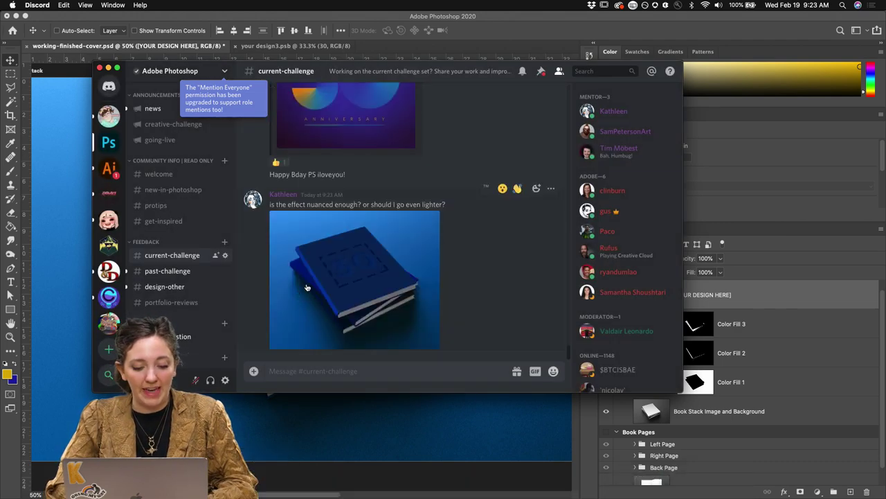
left_click(363, 298)
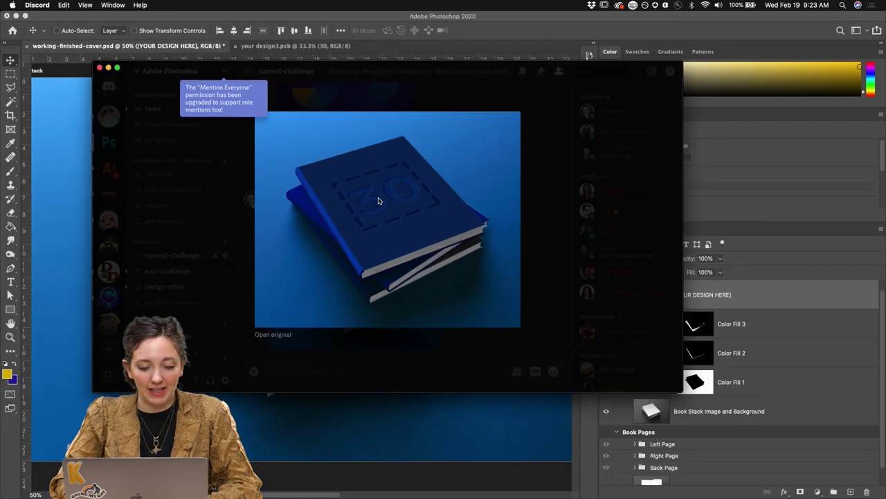
left_click(218, 300)
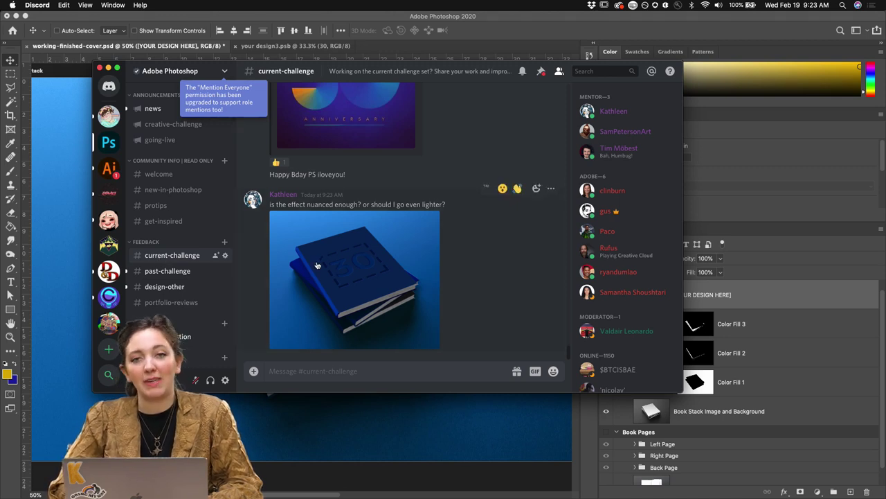
mouse_move(291, 495)
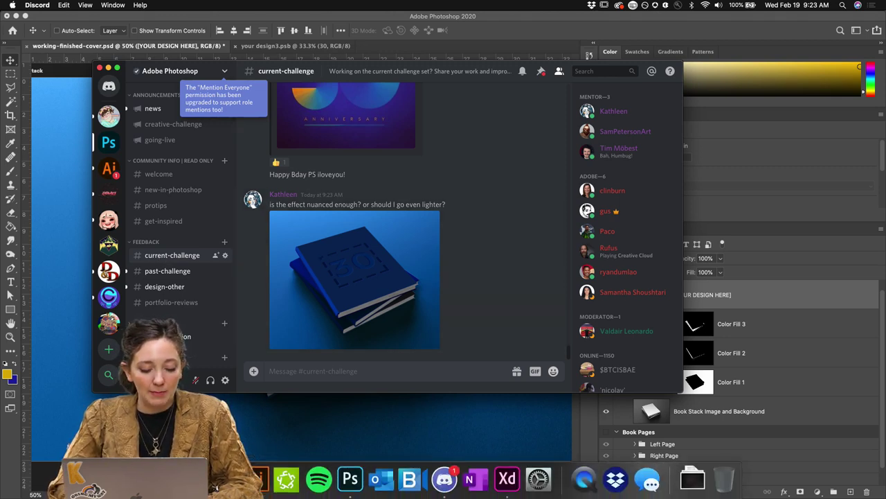
Open the host's Behance profile and browse the Photoshop DCC – February 2020 project.
left_click(229, 480)
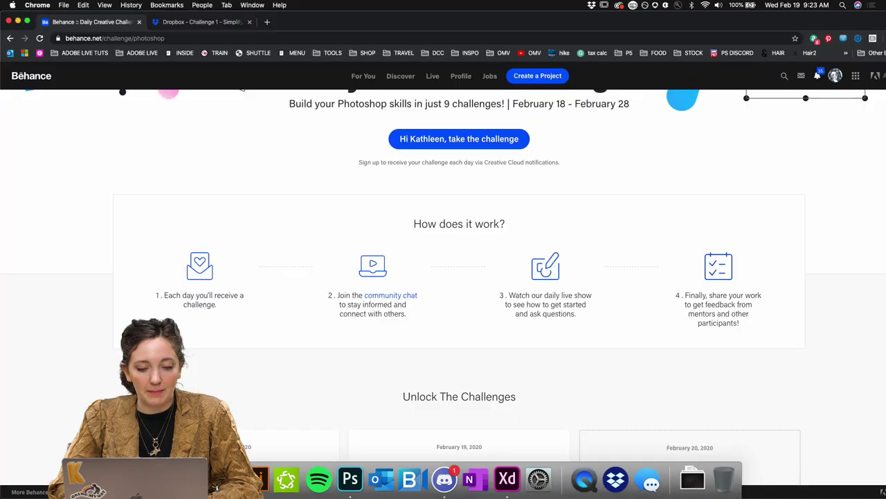
left_click(461, 76)
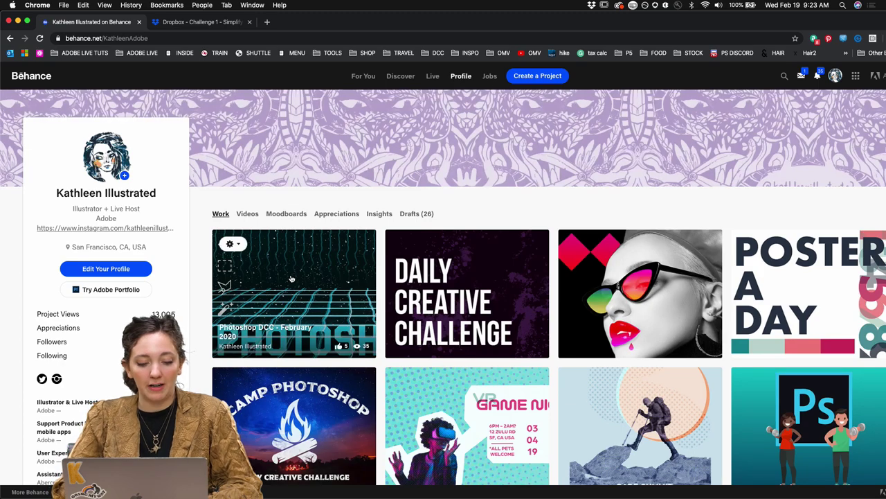
left_click(291, 279)
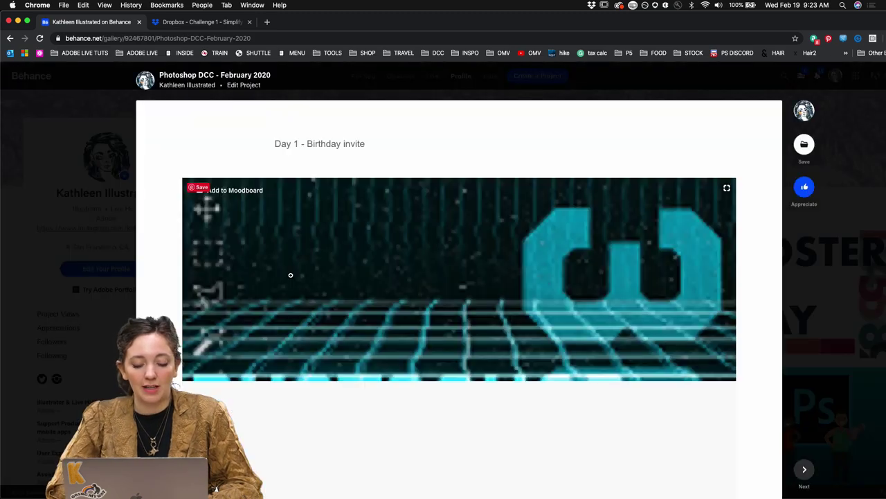
scroll(290, 268, "down", 4)
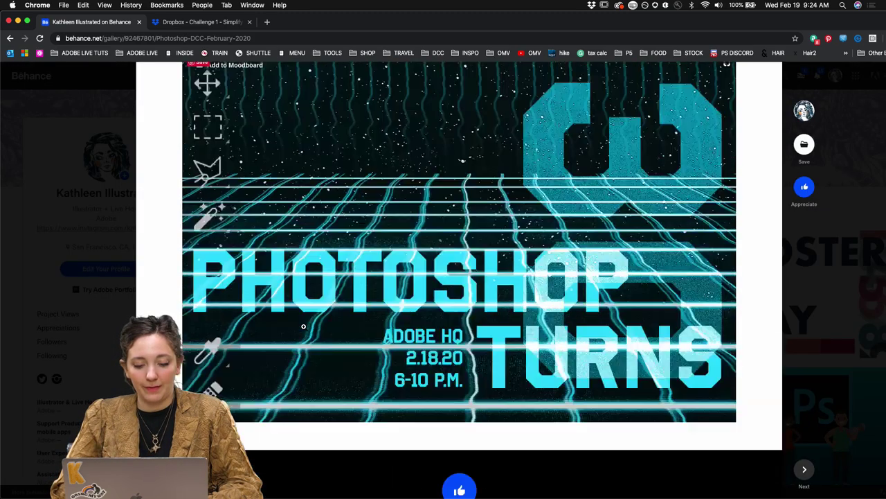
scroll(290, 267, "up", 4)
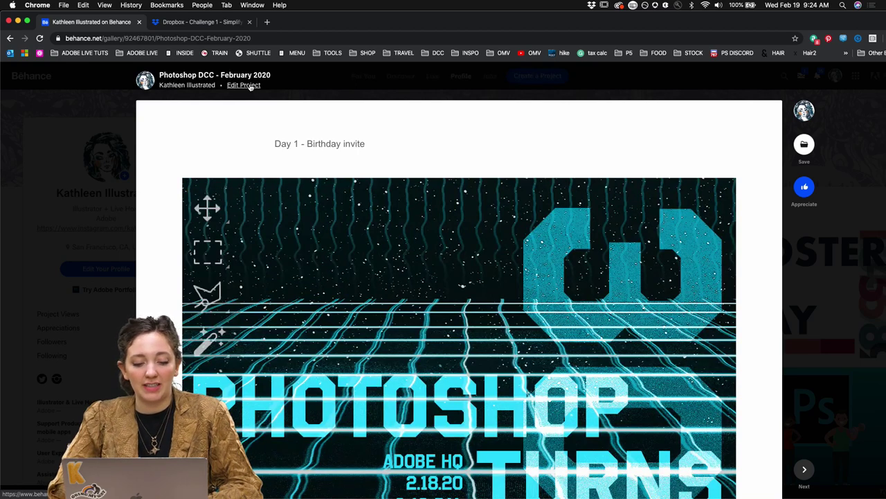
left_click(99, 228)
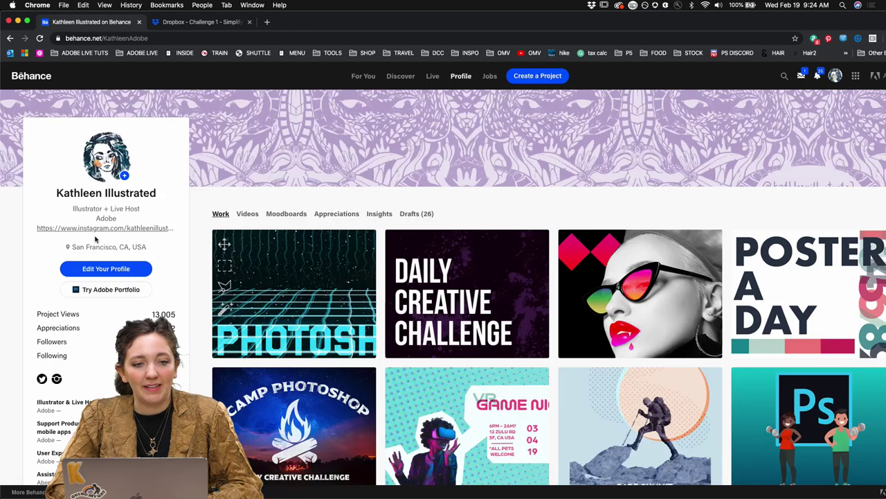